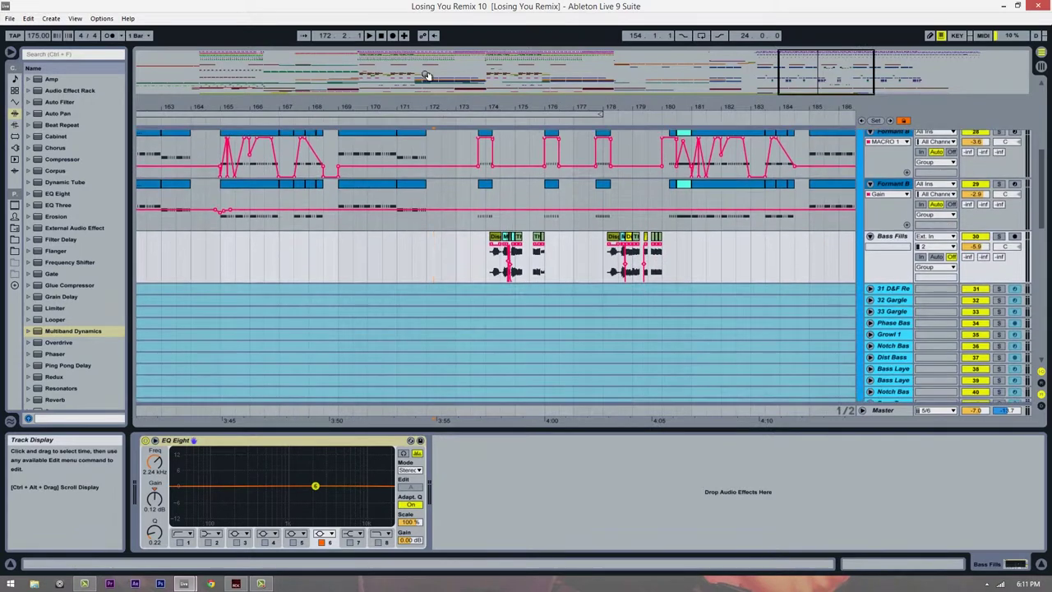
# Play the bars 168–179 view from bar 173, then select Bass Fills from 173.2.1 to 181.1.1.
pyautogui.moveTo(482, 106); pyautogui.dragTo(395, 323)
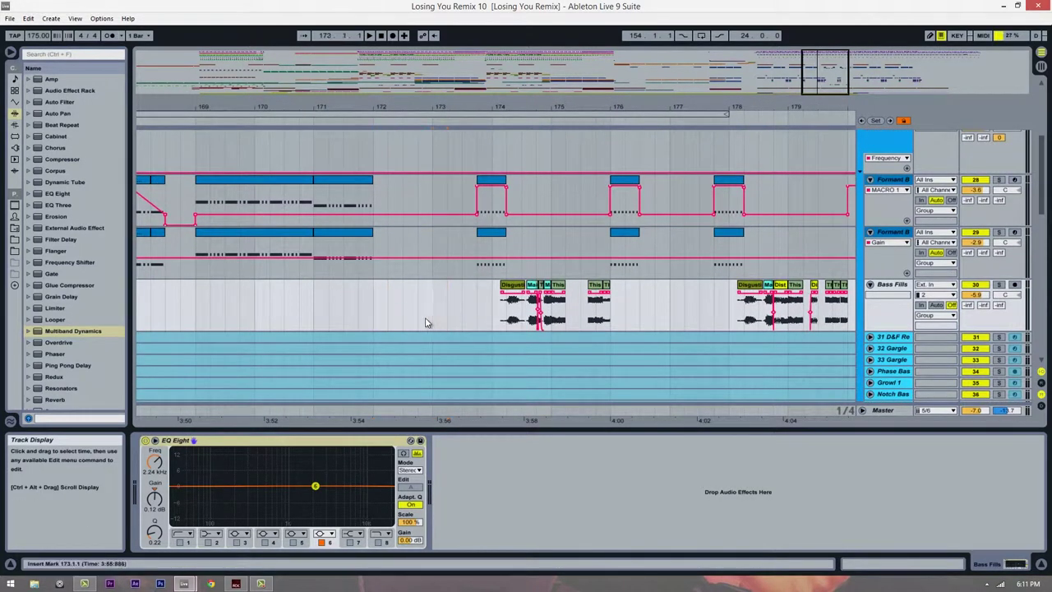
pyautogui.press('space')
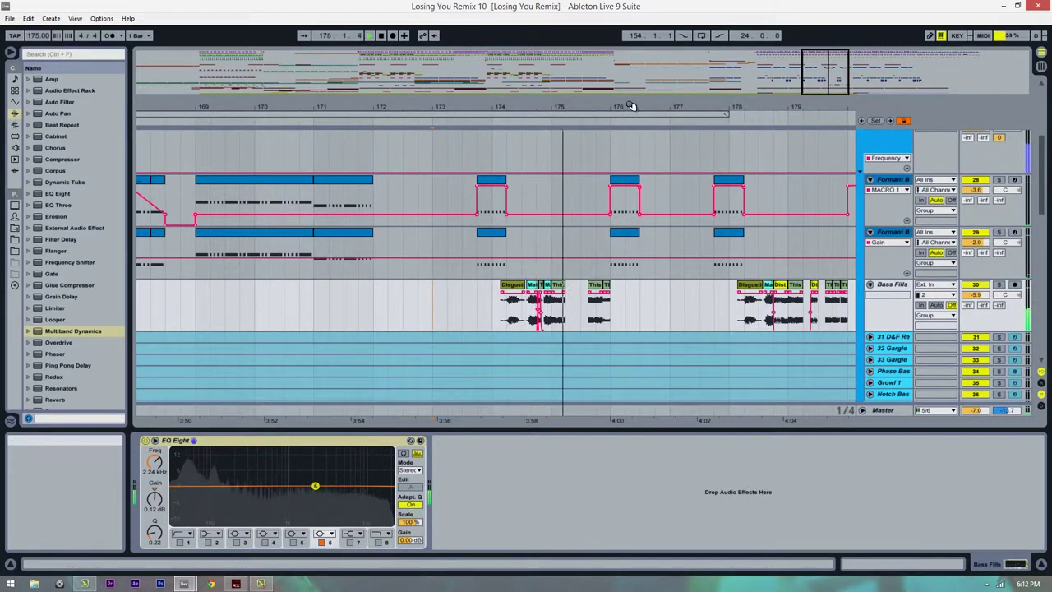
pyautogui.moveTo(632, 106); pyautogui.dragTo(540, 106)
pyautogui.moveTo(631, 107); pyautogui.dragTo(578, 106)
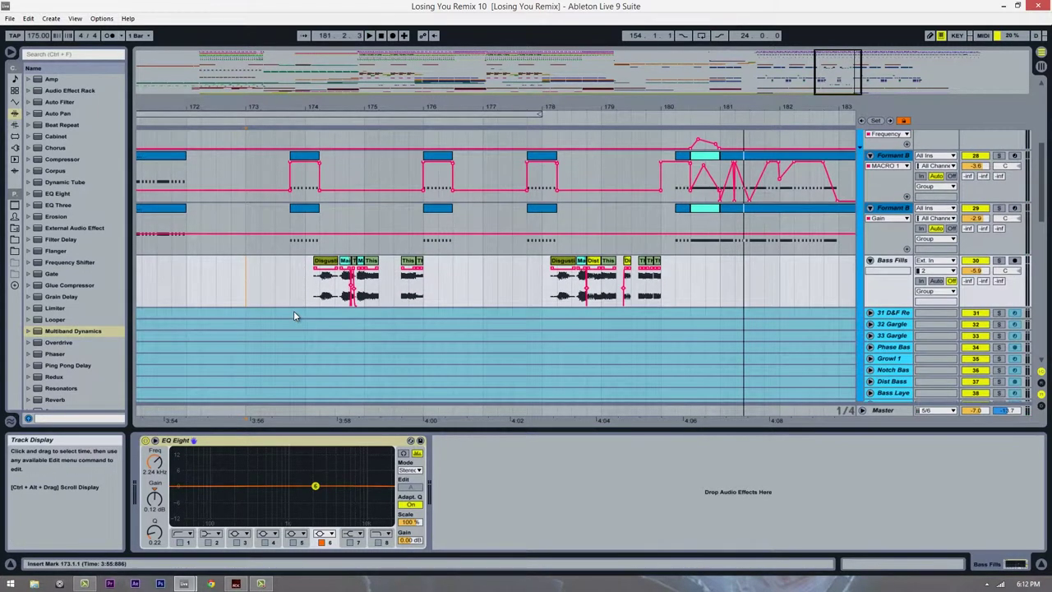
pyautogui.moveTo(286, 104); pyautogui.dragTo(395, 113)
pyautogui.moveTo(724, 306); pyautogui.dragTo(351, 307)
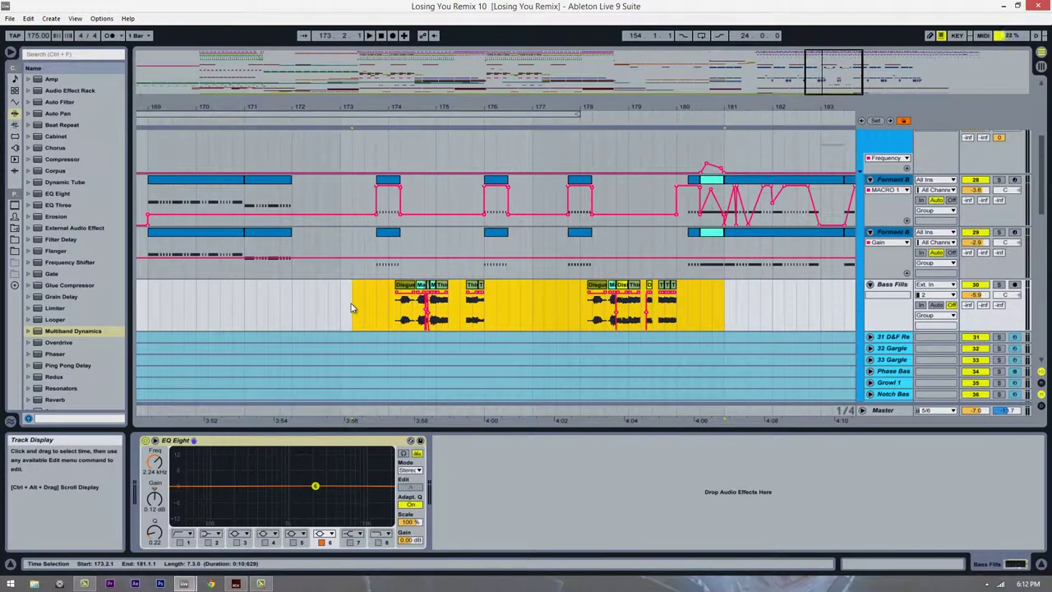
# Turn off the Bass Fills track, fold the Chords group and expand Vocal Chops.
pyautogui.click(975, 284)
pyautogui.scroll(-3, 564, 291)
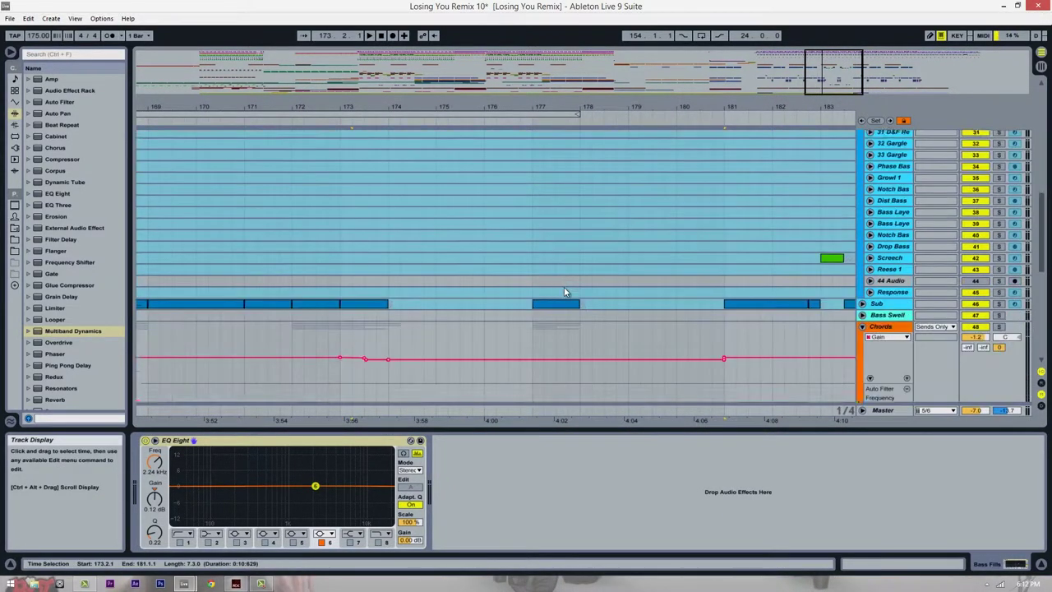
pyautogui.scroll(-8, 833, 350)
pyautogui.scroll(4, 836, 232)
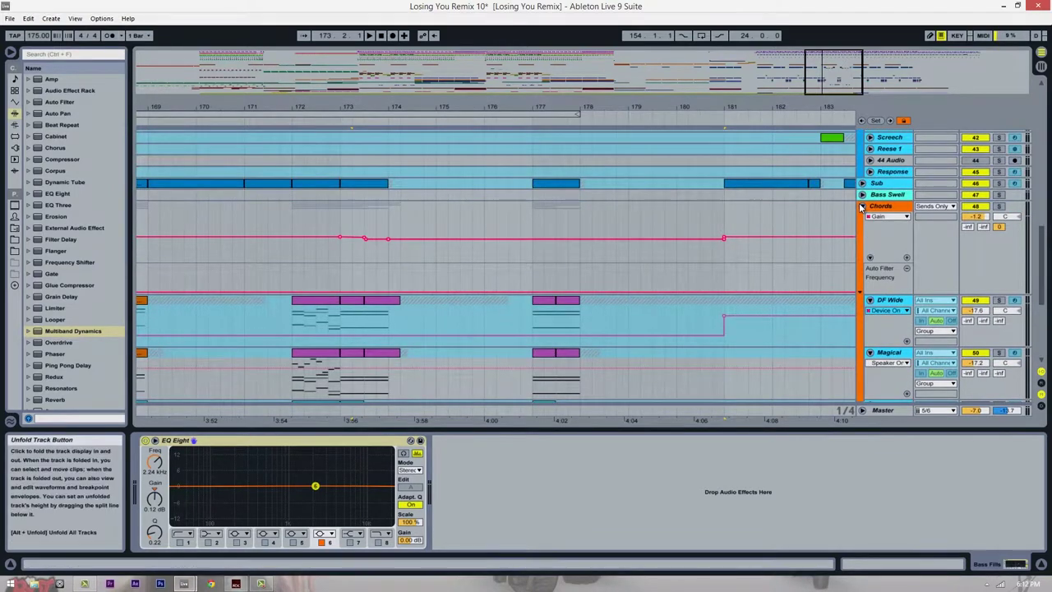
pyautogui.click(862, 207)
pyautogui.click(862, 240)
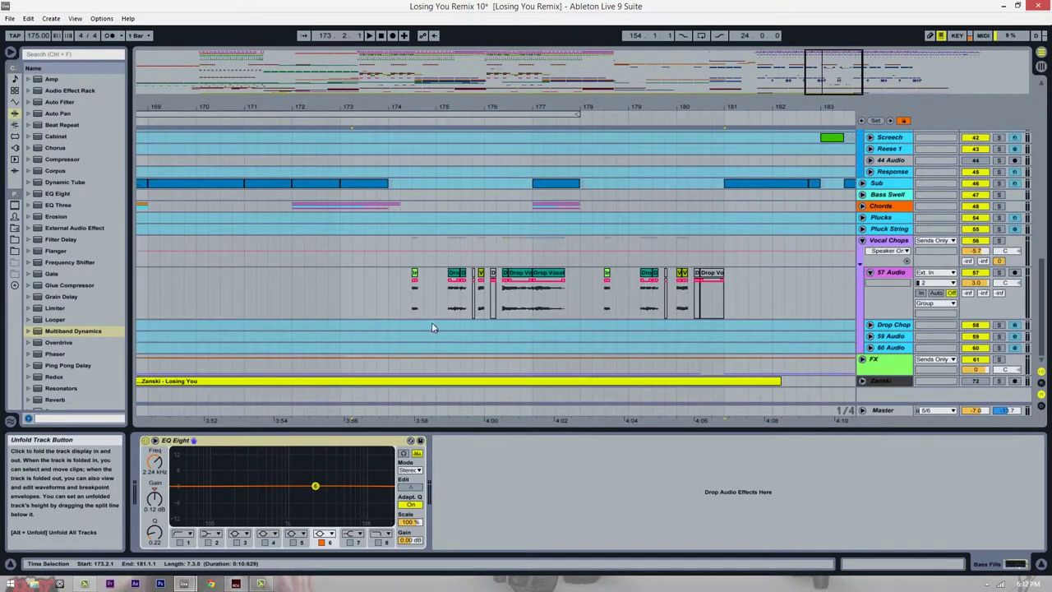
# Zoom out and audition from bar 172 to bar 173 without the fills.
pyautogui.click(691, 287)
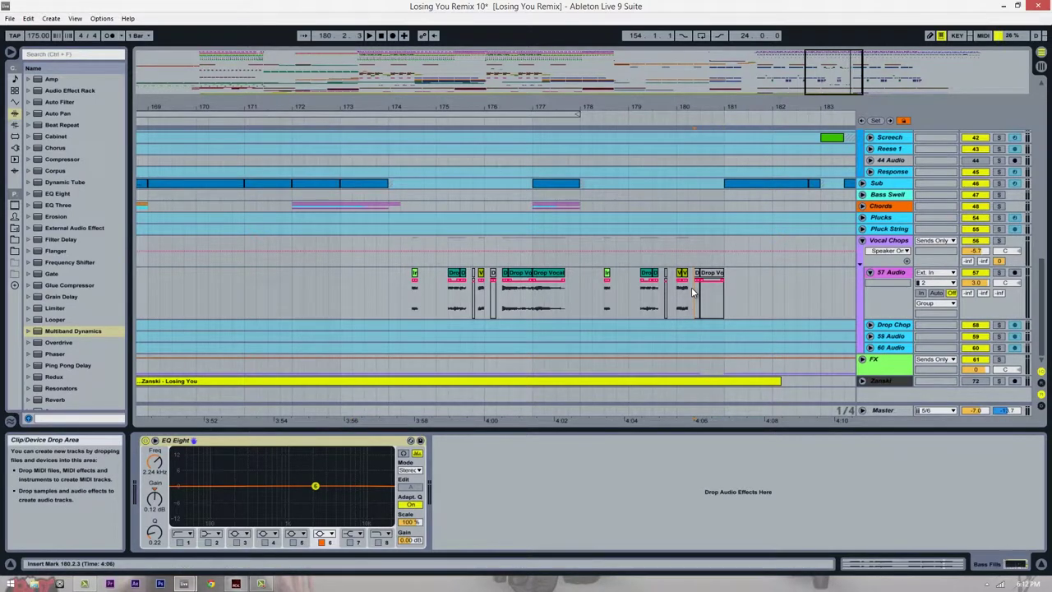
pyautogui.click(974, 272)
pyautogui.scroll(3, 480, 284)
pyautogui.scroll(6, 481, 279)
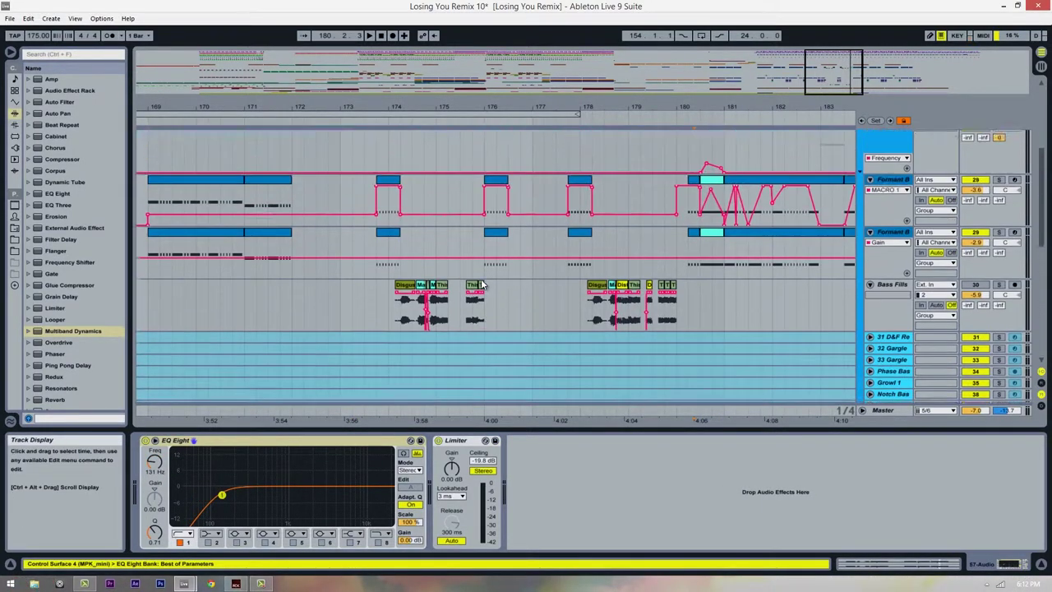
pyautogui.click(353, 342)
pyautogui.moveTo(359, 343); pyautogui.dragTo(359, 249)
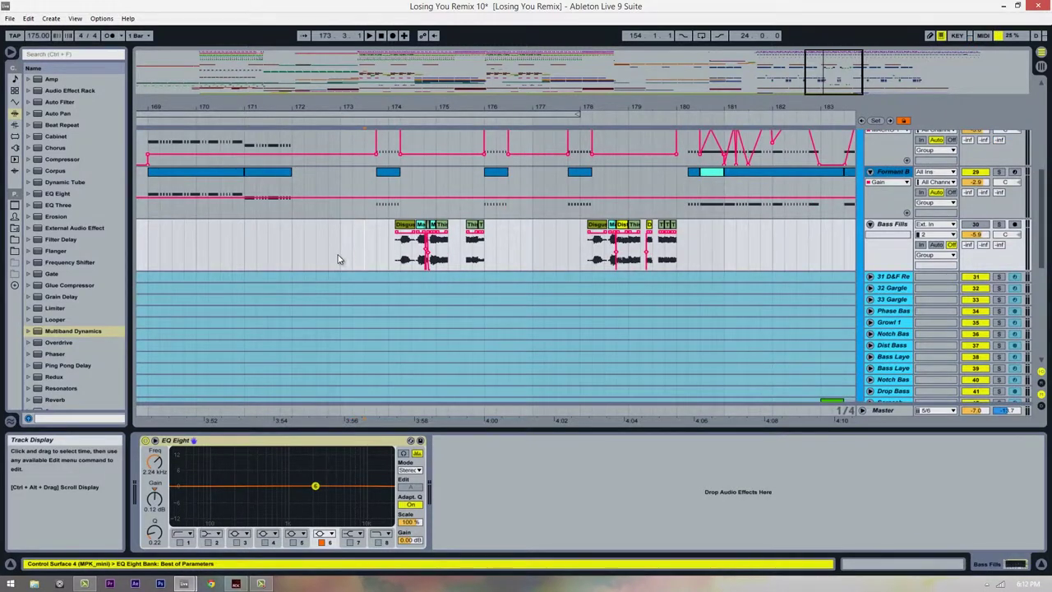
pyautogui.scroll(2, 338, 259)
pyautogui.moveTo(329, 102); pyautogui.dragTo(327, 125)
pyautogui.press('space')
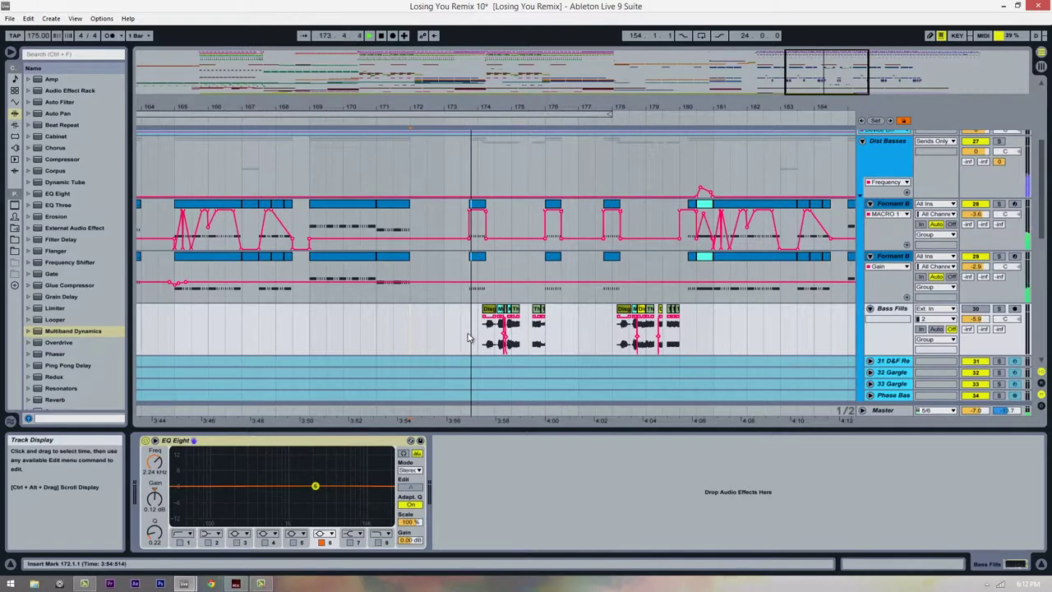
pyautogui.click(451, 334)
pyautogui.press('space')
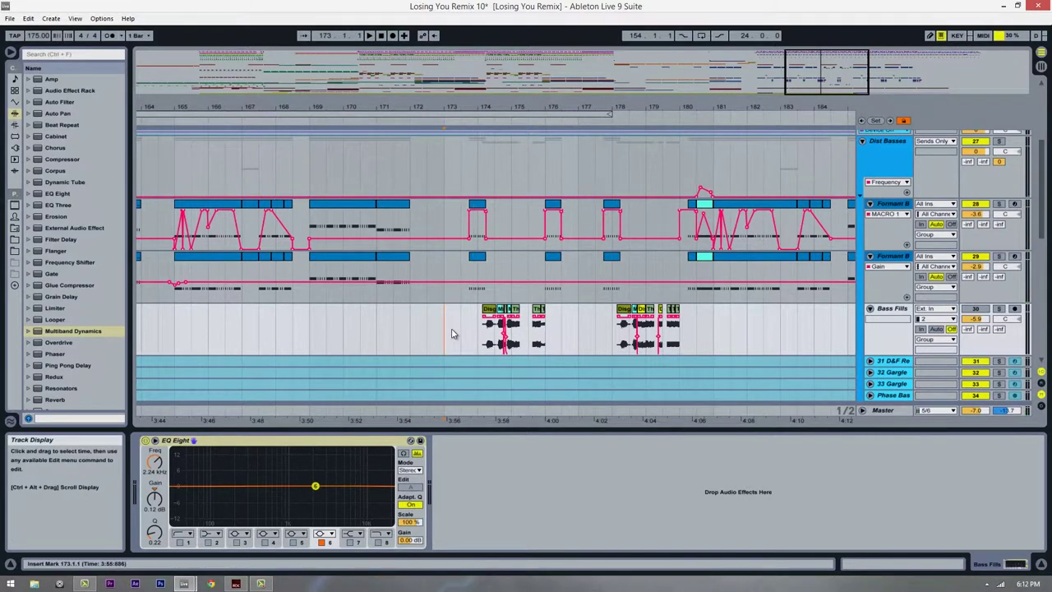
# Frame bars 167–182 and select the first Formant B track to show its devices.
pyautogui.moveTo(505, 102); pyautogui.dragTo(508, 105)
pyautogui.scroll(3, 348, 249)
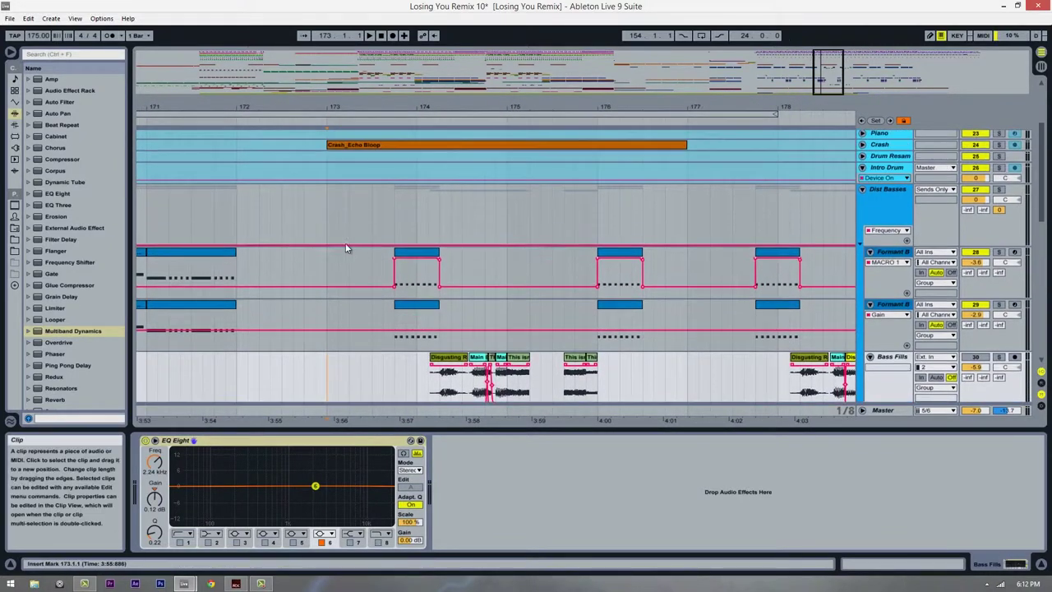
pyautogui.scroll(-1, 362, 230)
pyautogui.moveTo(435, 108); pyautogui.dragTo(553, 113)
pyautogui.scroll(-1, 553, 113)
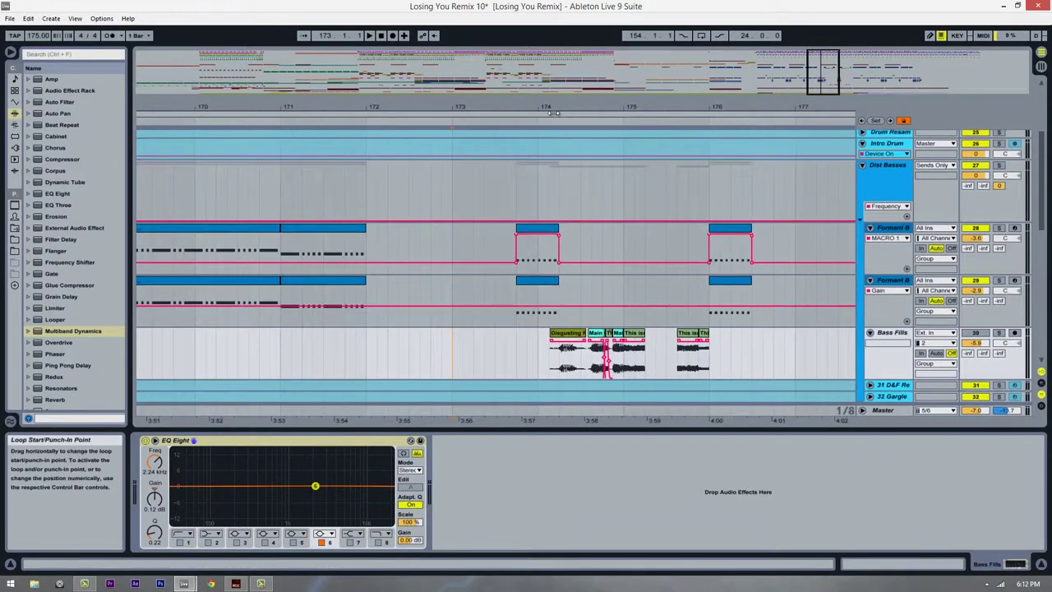
pyautogui.moveTo(674, 106)
pyautogui.mouseDown()
pyautogui.moveTo(661, 109)
pyautogui.moveTo(772, 110)
pyautogui.moveTo(761, 107)
pyautogui.moveTo(846, 76)
pyautogui.mouseUp()
pyautogui.scroll(-1, 786, 134)
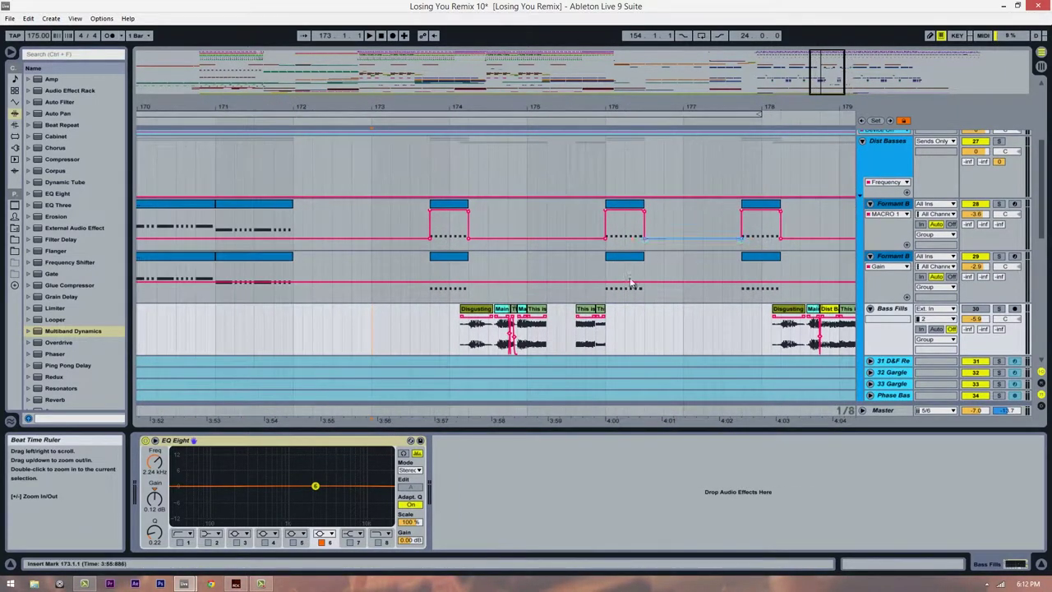
pyautogui.scroll(2, 630, 282)
pyautogui.scroll(-4, 473, 229)
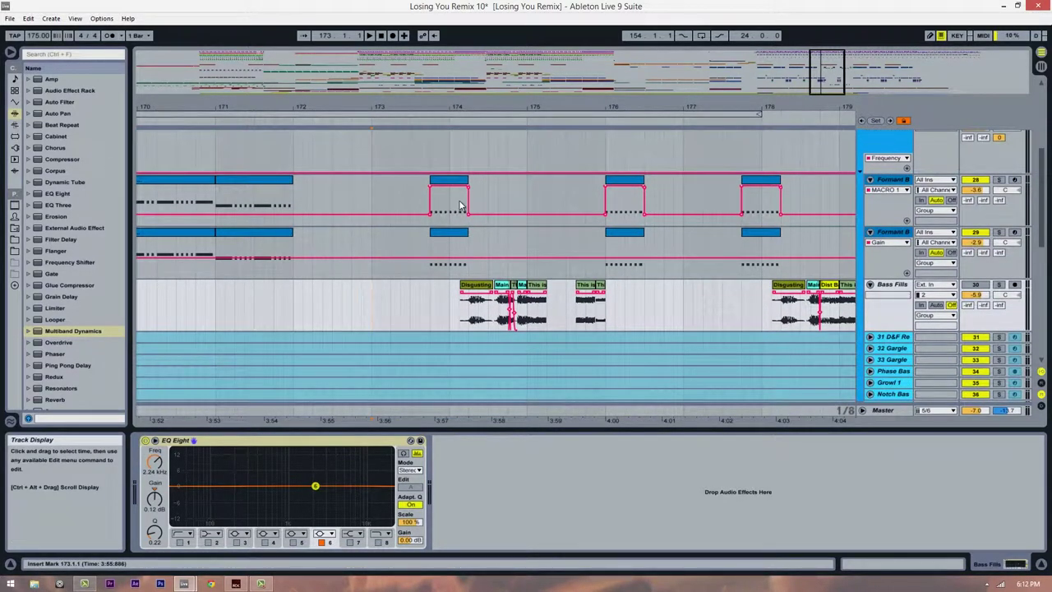
pyautogui.click(421, 204)
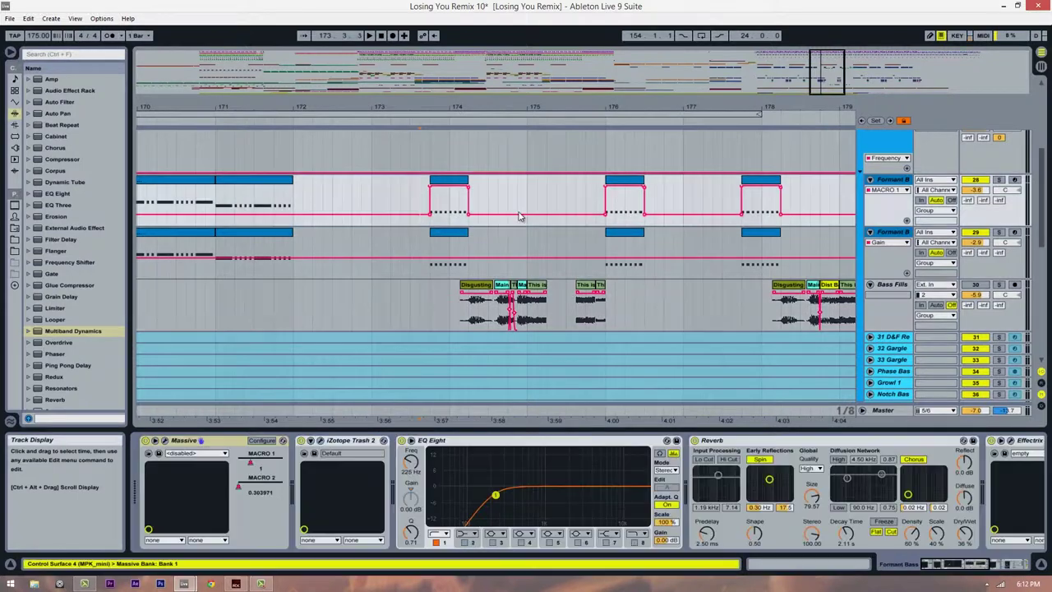
# Play the second Formant B track from bar 173, then re-enable Bass Fills and zoom near bar 175.
pyautogui.click(429, 255)
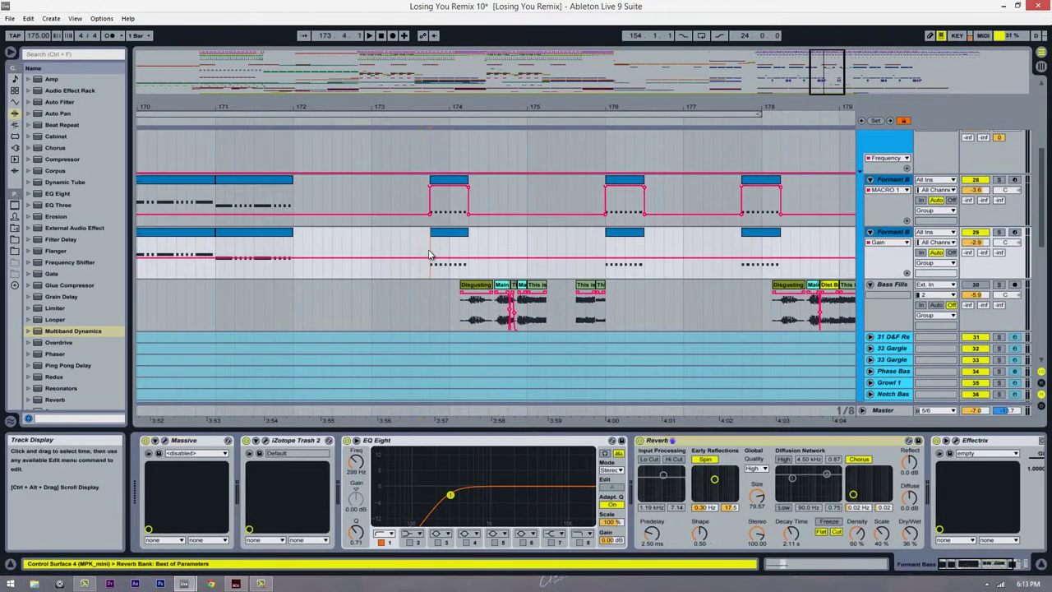
pyautogui.press('space')
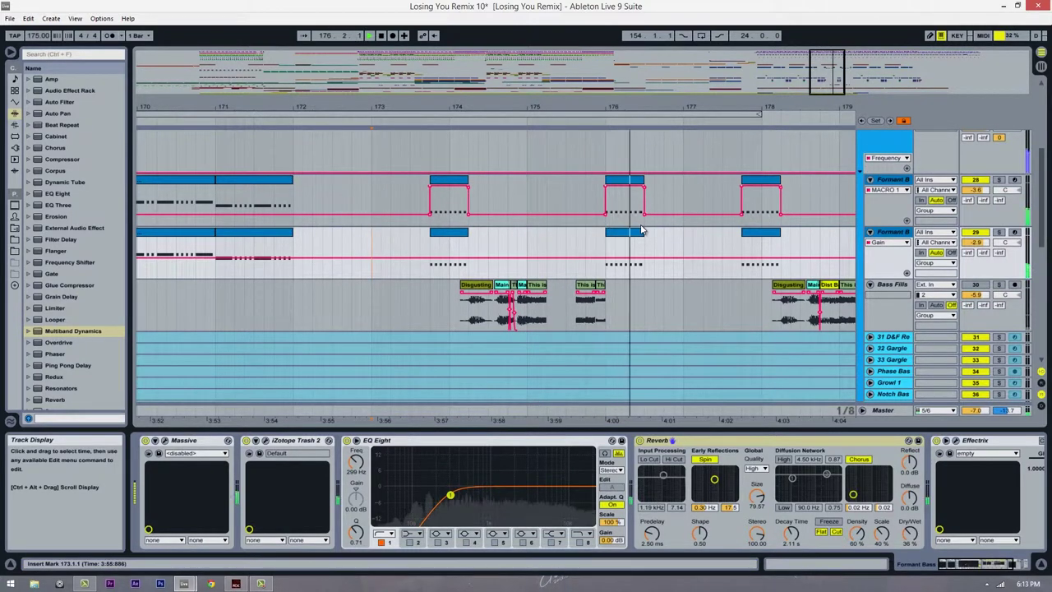
pyautogui.moveTo(732, 106); pyautogui.dragTo(608, 106)
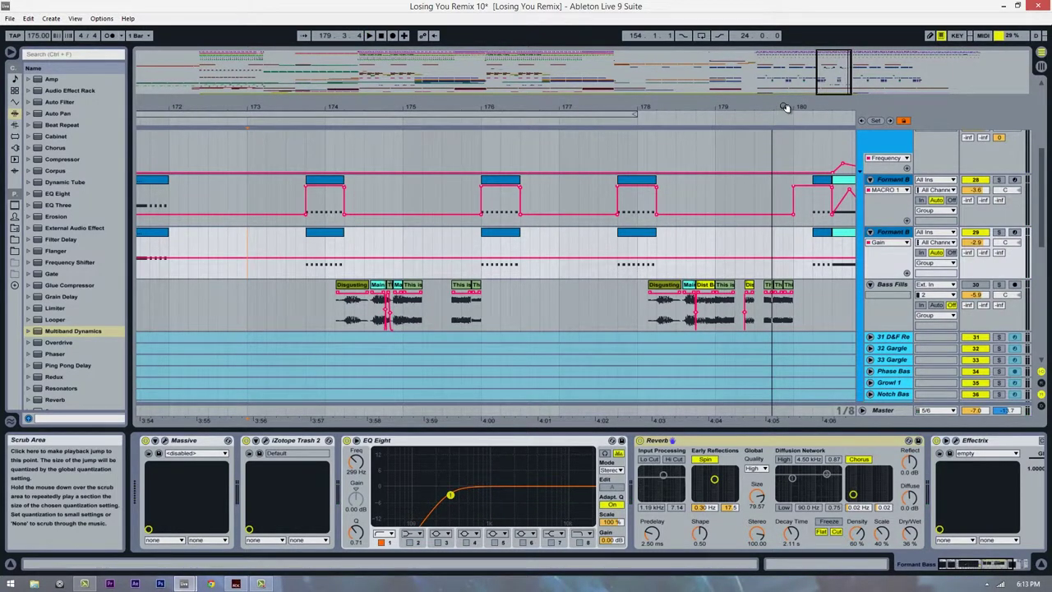
pyautogui.moveTo(784, 107); pyautogui.dragTo(762, 94)
pyautogui.scroll(-3, 481, 257)
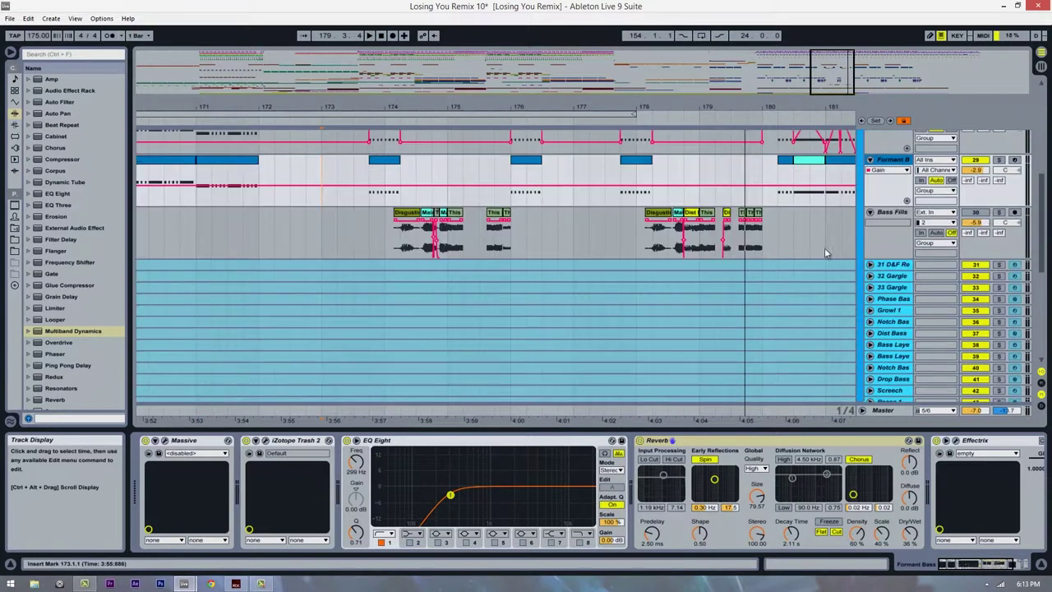
pyautogui.scroll(2, 955, 195)
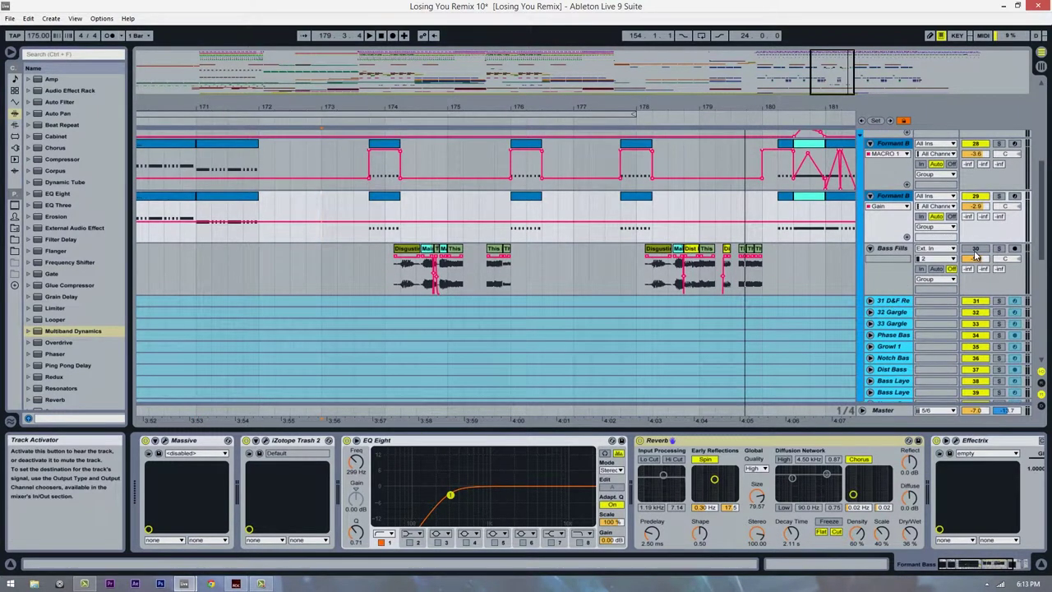
pyautogui.click(974, 250)
pyautogui.moveTo(448, 108); pyautogui.dragTo(403, 299)
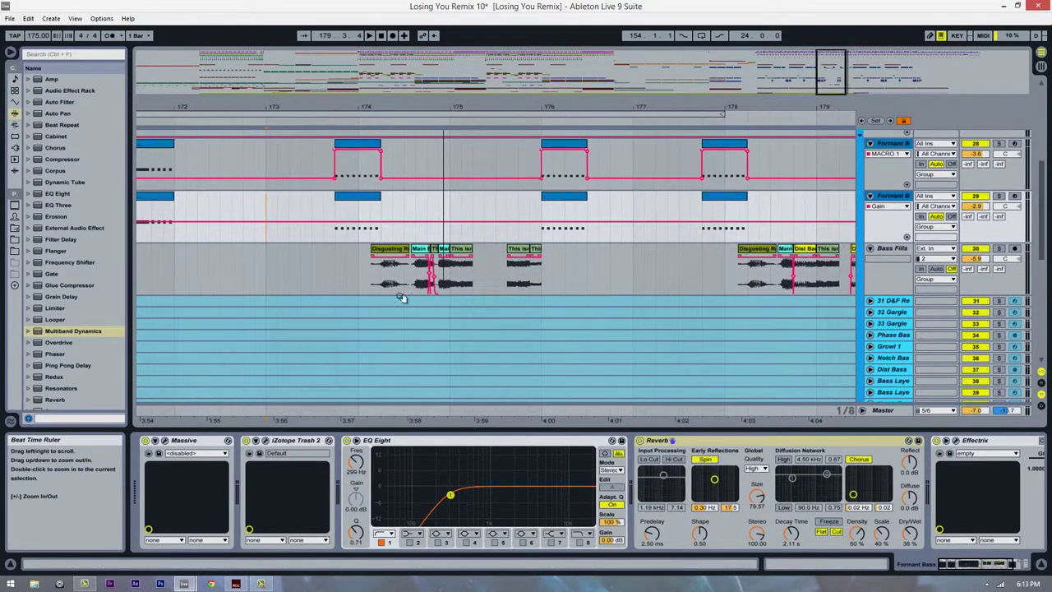
# Select the Main Bass and 'This isnt even music bass' clips on Bass Fills.
pyautogui.click(420, 248)
pyautogui.click(444, 249)
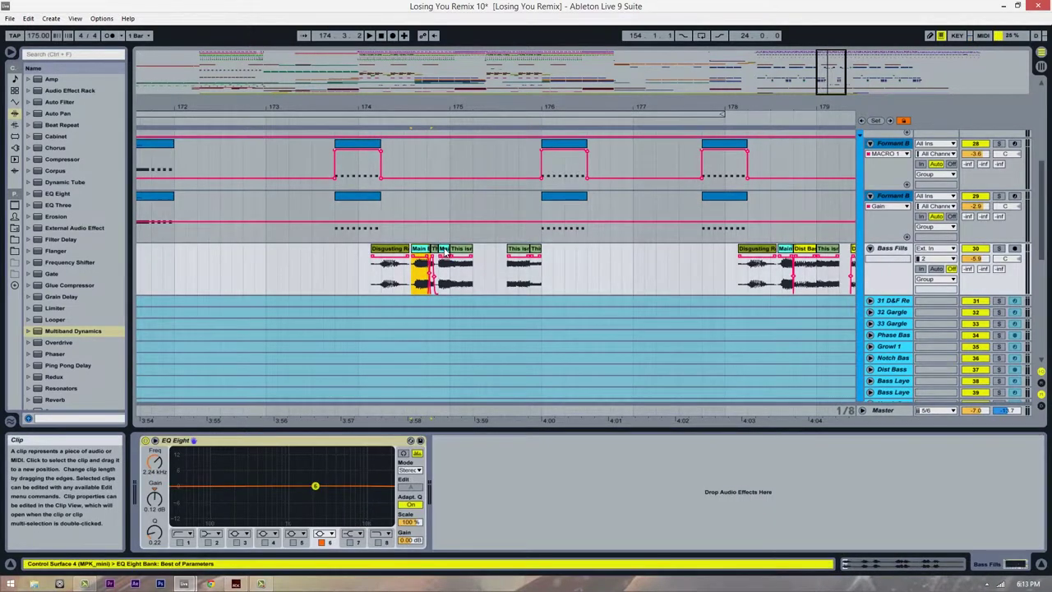
pyautogui.keyDown('shift'); pyautogui.click(445, 250); pyautogui.keyUp('shift')
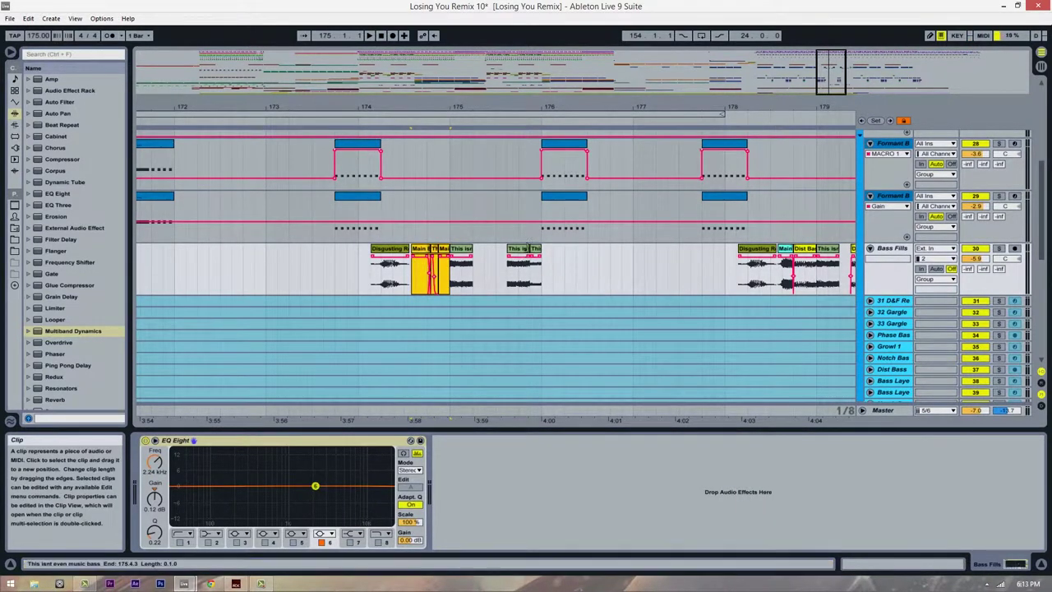
pyautogui.keyDown('shift'); pyautogui.click(525, 250); pyautogui.keyUp('shift')
pyautogui.click(520, 255)
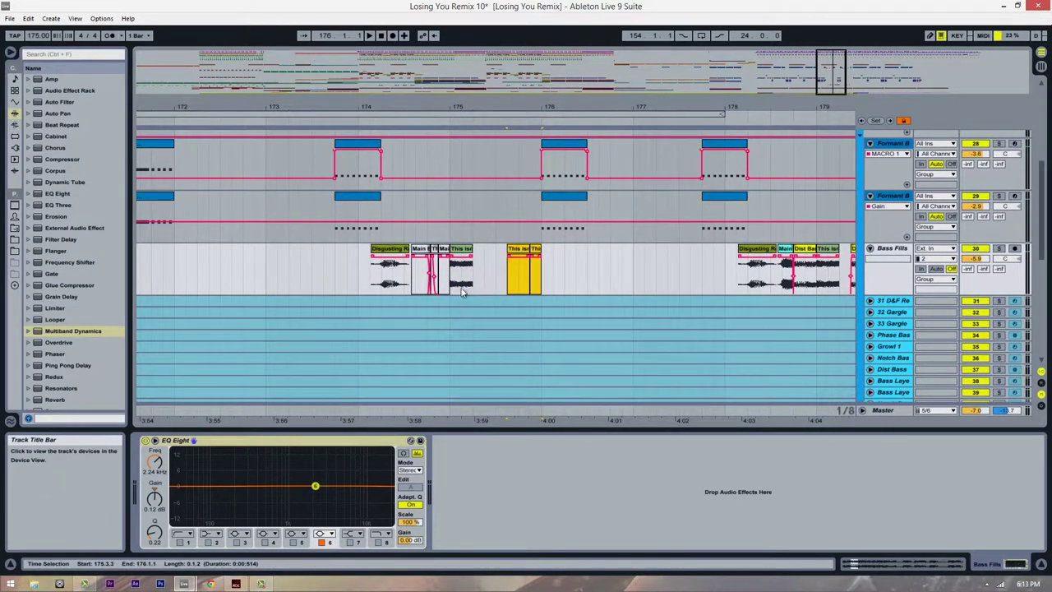
# Play from 173.3.1 to hear the fills without those clips.
pyautogui.click(313, 273)
pyautogui.press('space')
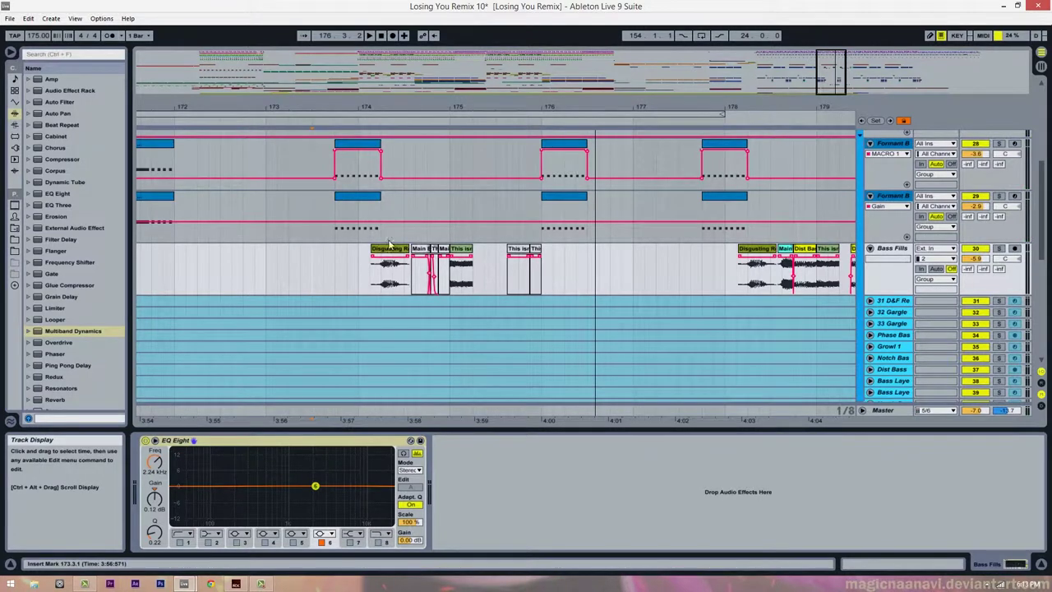
pyautogui.moveTo(491, 122); pyautogui.dragTo(513, 104)
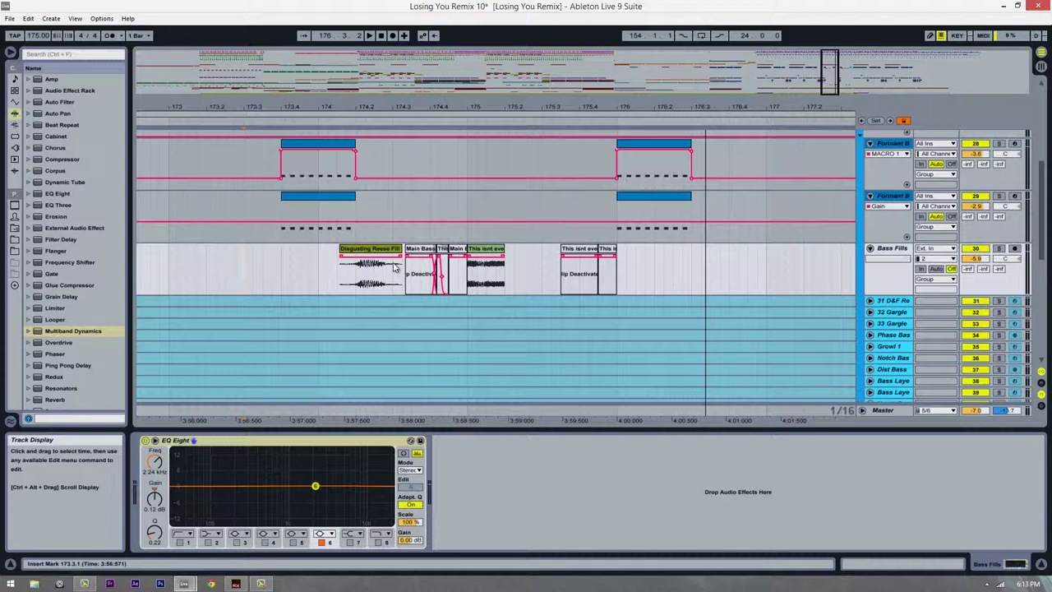
pyautogui.click(354, 284)
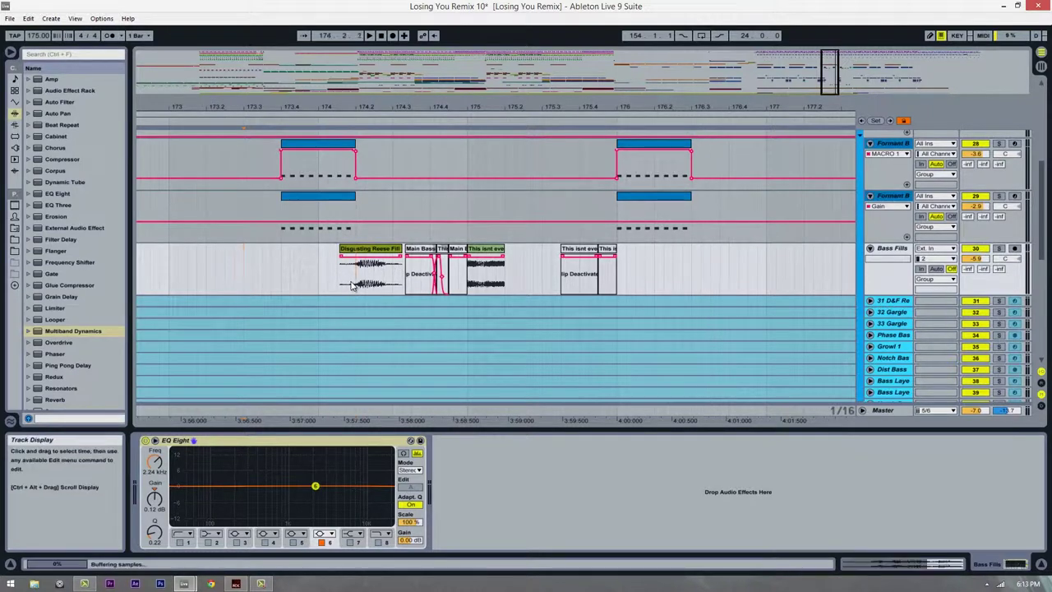
pyautogui.moveTo(384, 107); pyautogui.dragTo(383, 97)
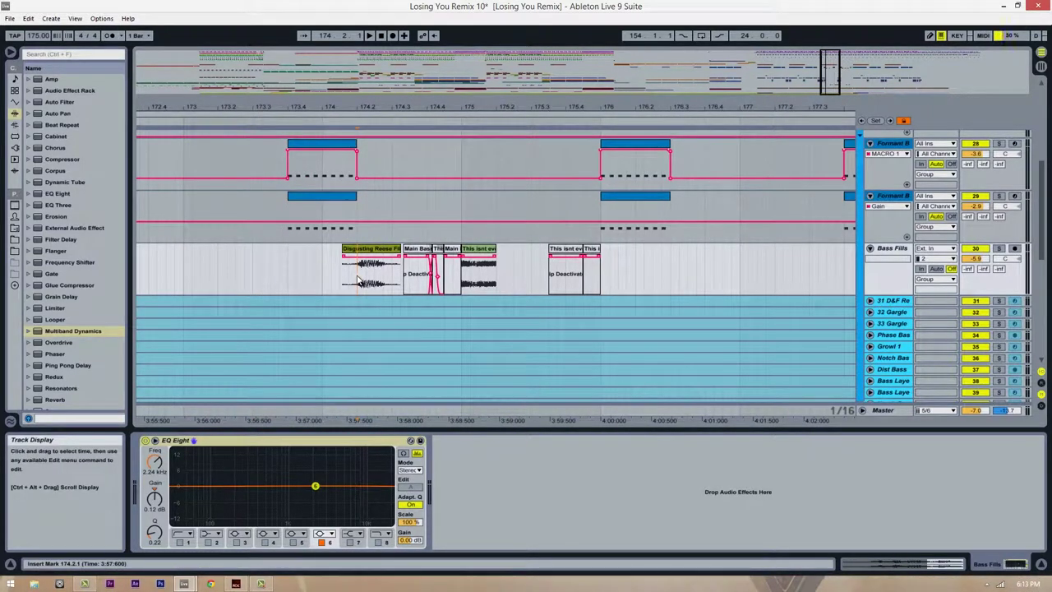
pyautogui.click(277, 279)
pyautogui.press('space')
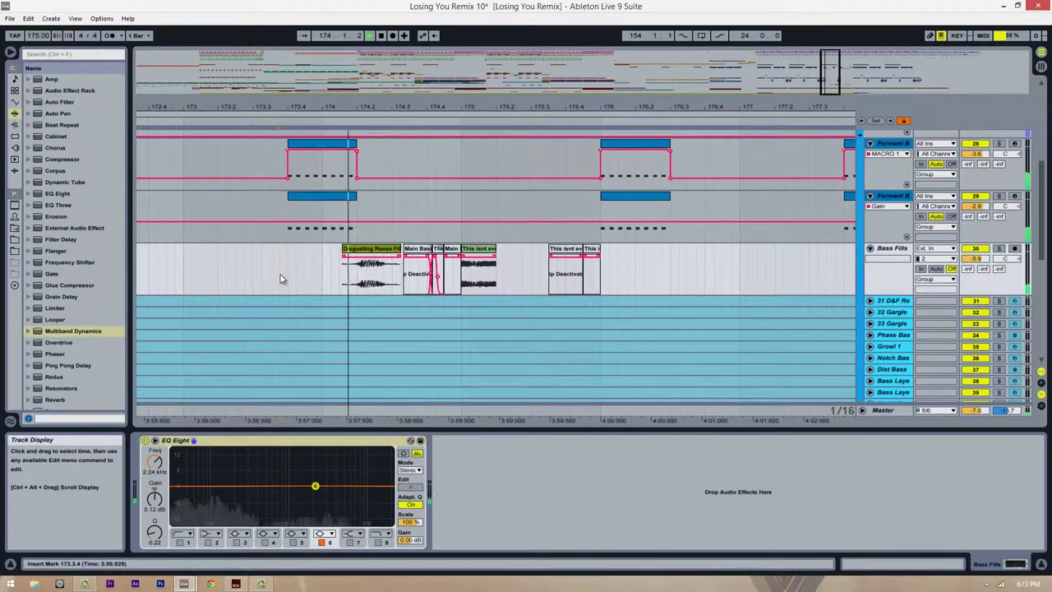
pyautogui.press('space')
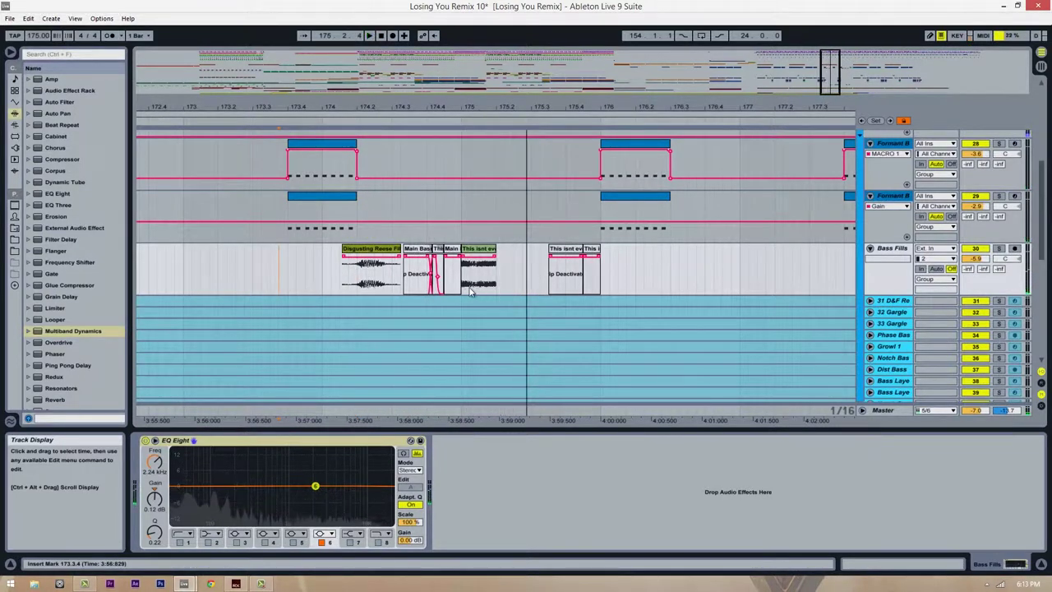
pyautogui.click(455, 288)
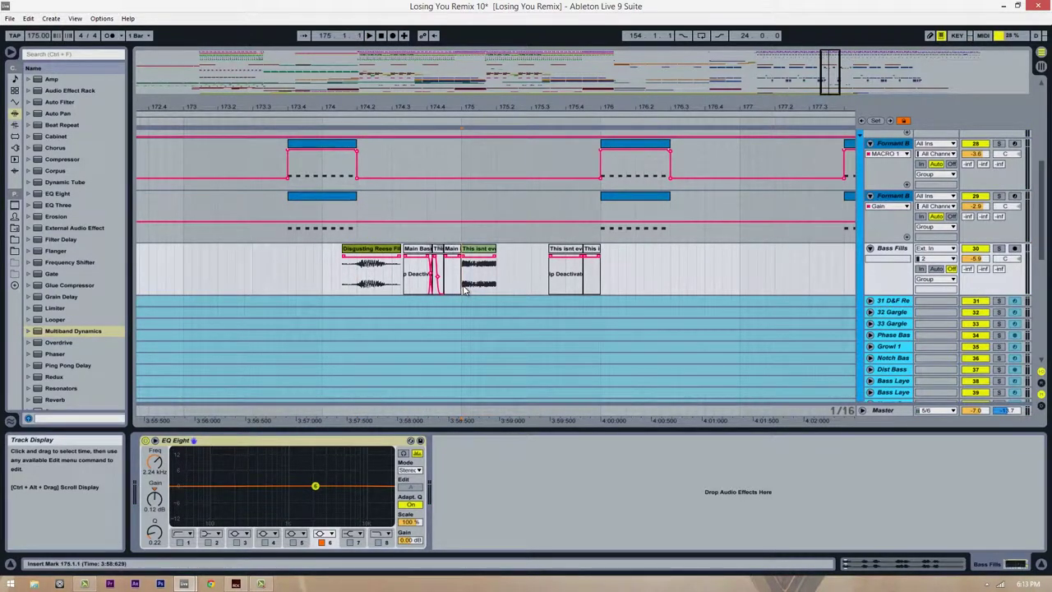
pyautogui.press('space')
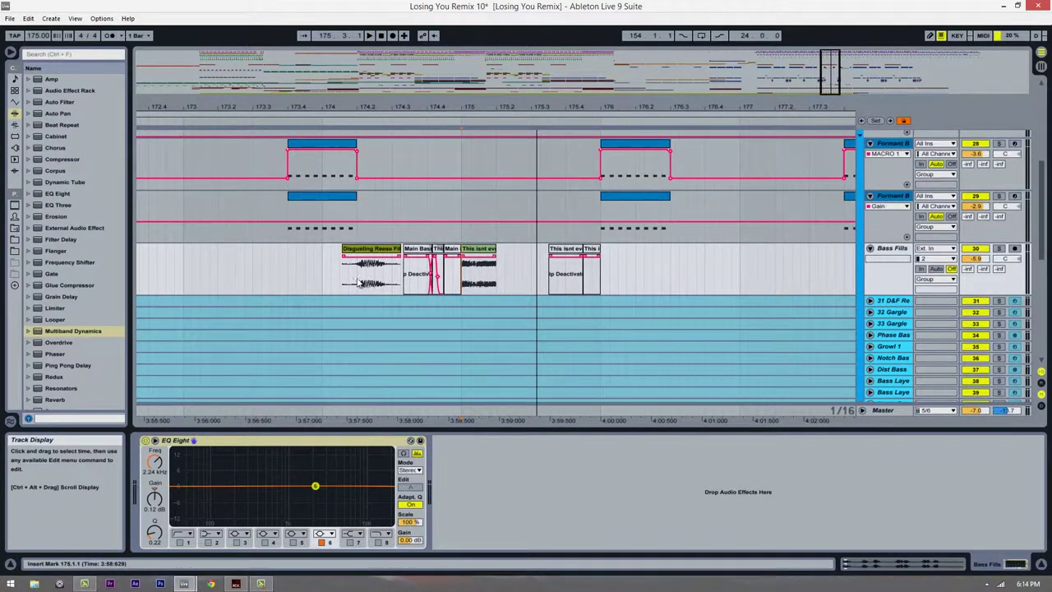
pyautogui.click(359, 283)
pyautogui.press('space')
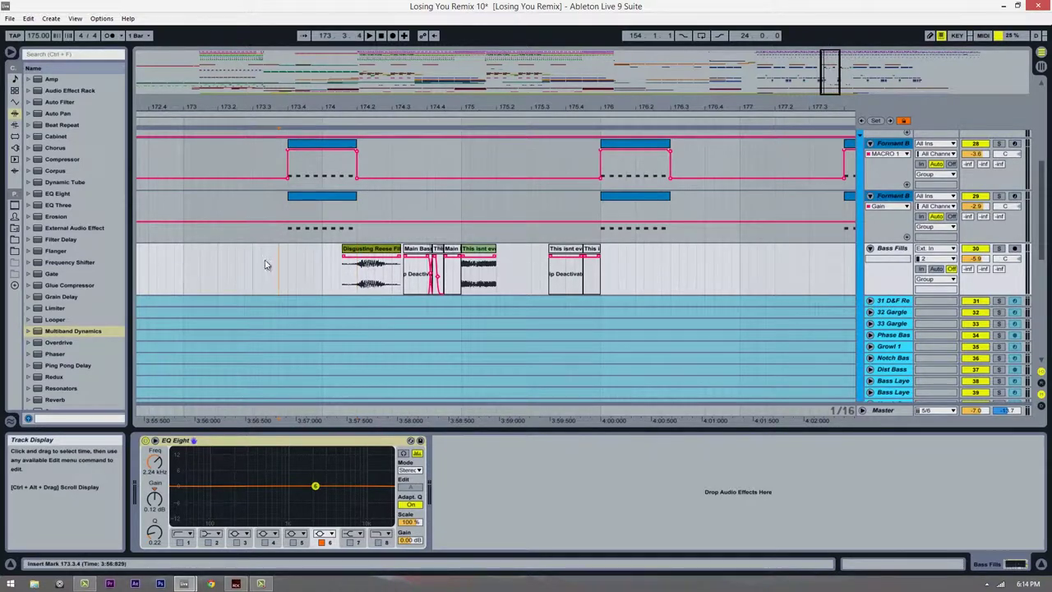
pyautogui.press('space')
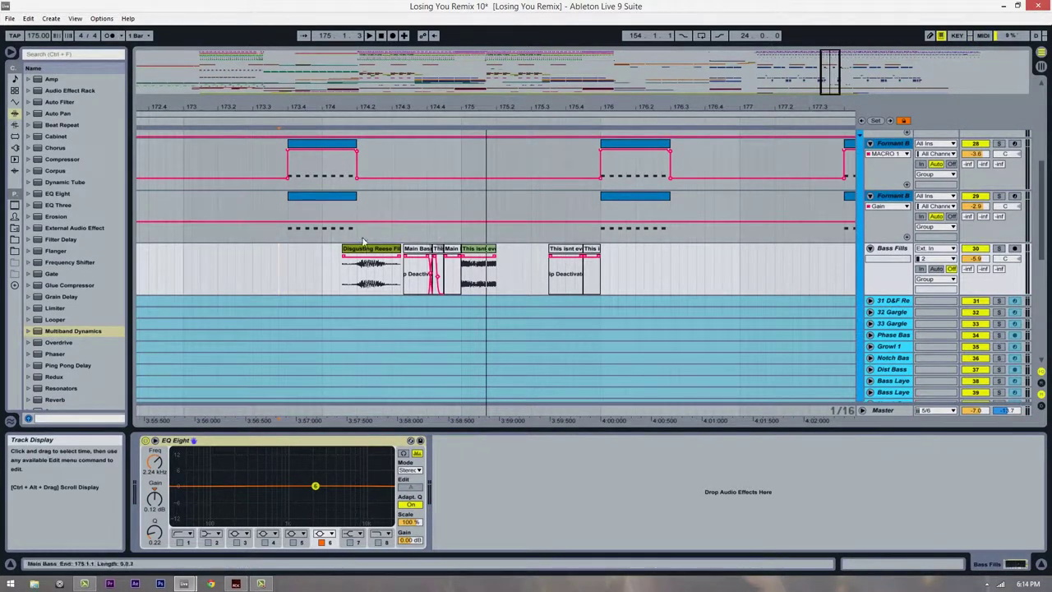
pyautogui.moveTo(424, 107); pyautogui.dragTo(379, 109)
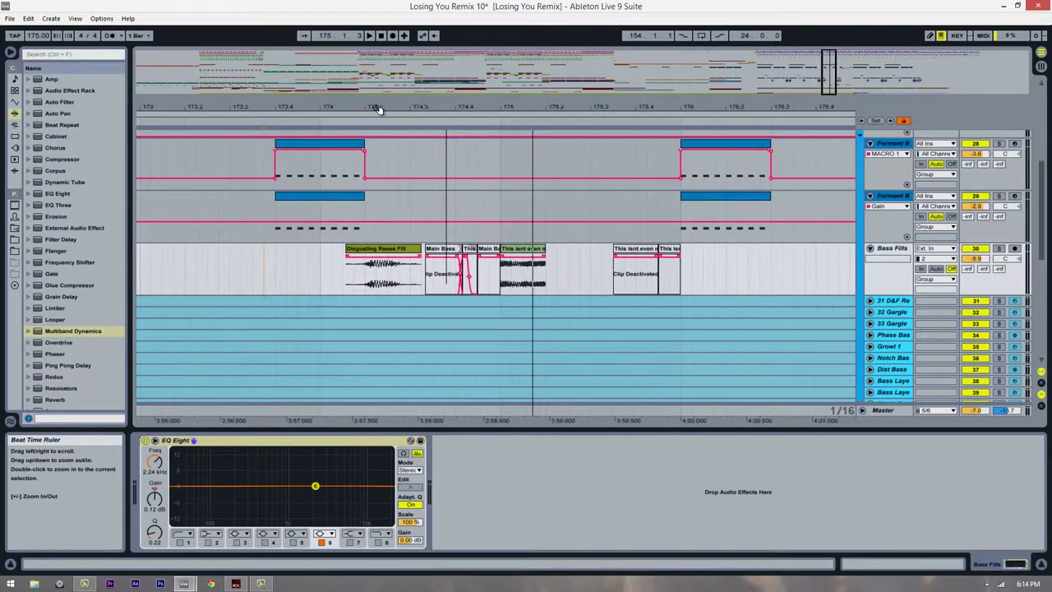
# Play the bass fills from 173.4 and zoom the arrangement slightly out.
pyautogui.scroll(2, 359, 343)
pyautogui.scroll(-1, 359, 305)
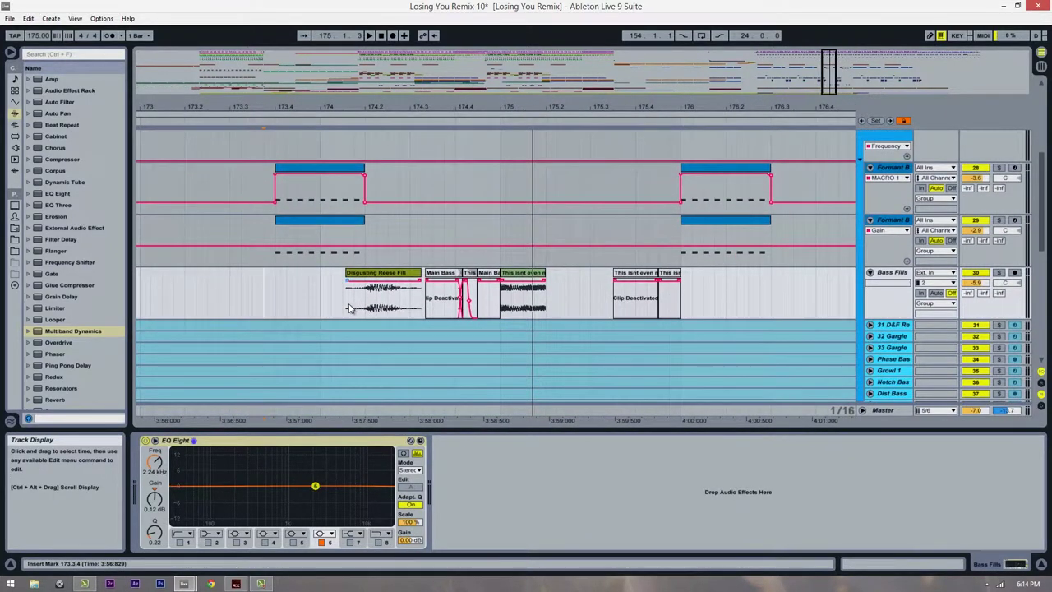
pyautogui.scroll(-1, 352, 304)
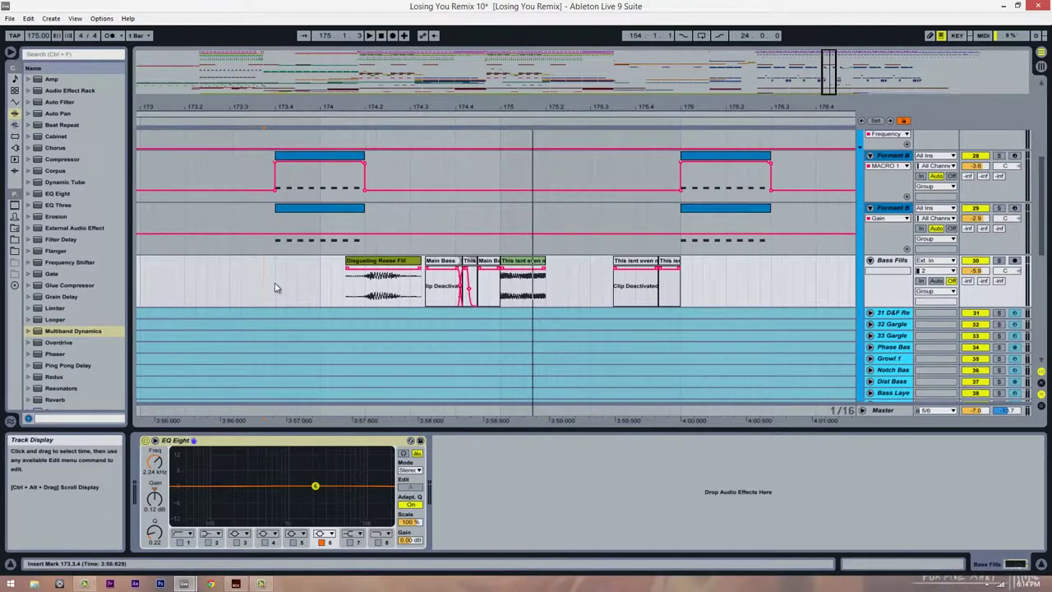
pyautogui.press('space')
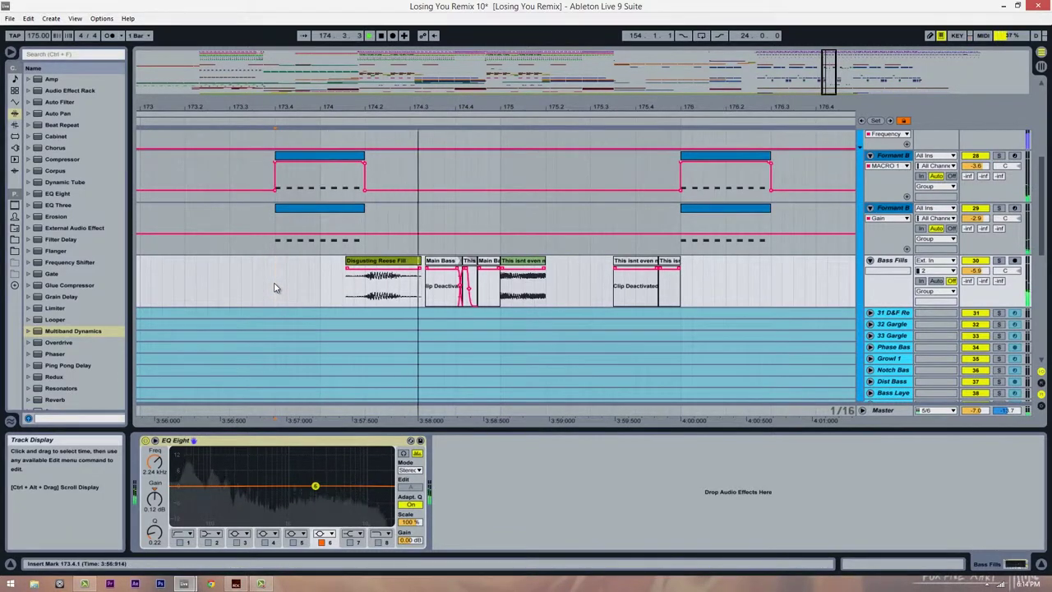
pyautogui.press('space')
pyautogui.moveTo(784, 106); pyautogui.dragTo(662, 106)
pyautogui.moveTo(759, 106); pyautogui.dragTo(437, 219)
# Select the muted Main Bass and 'This isnt' clips, then audition from 173.3.4.
pyautogui.click(400, 260)
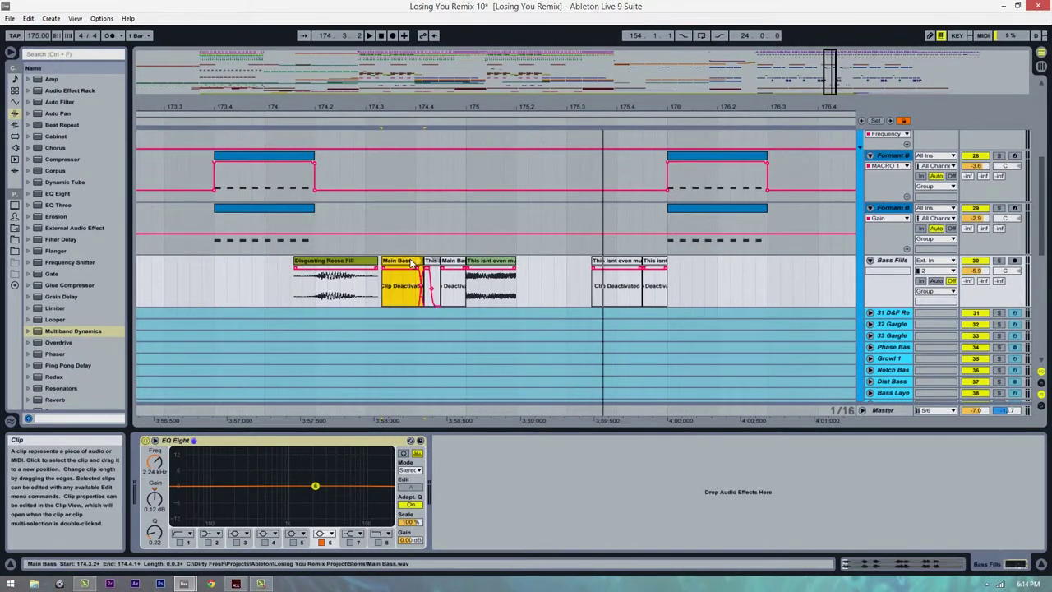
pyautogui.click(618, 262)
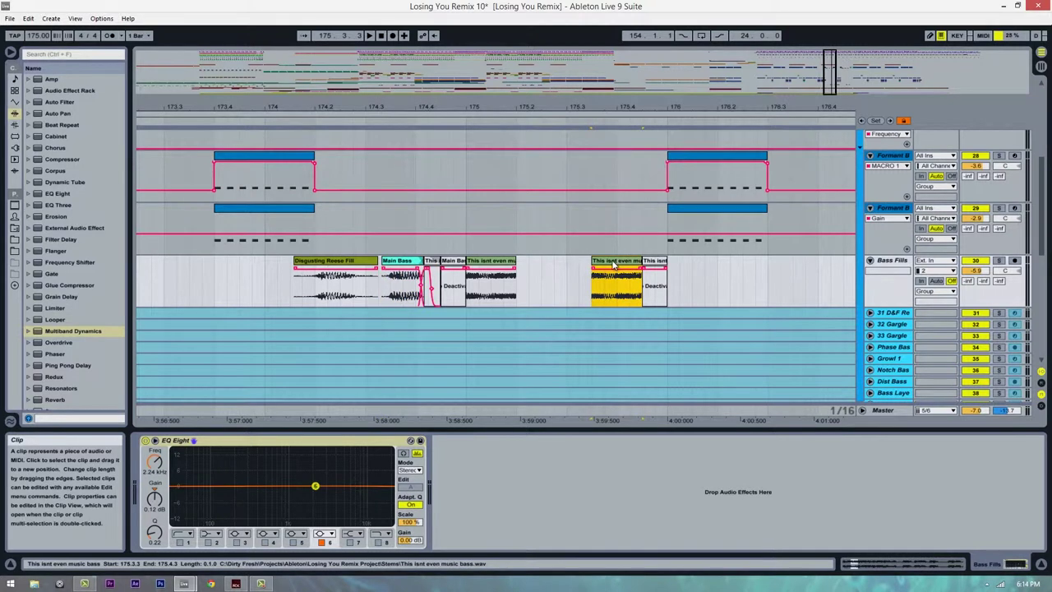
pyautogui.click(470, 299)
pyautogui.click(500, 268)
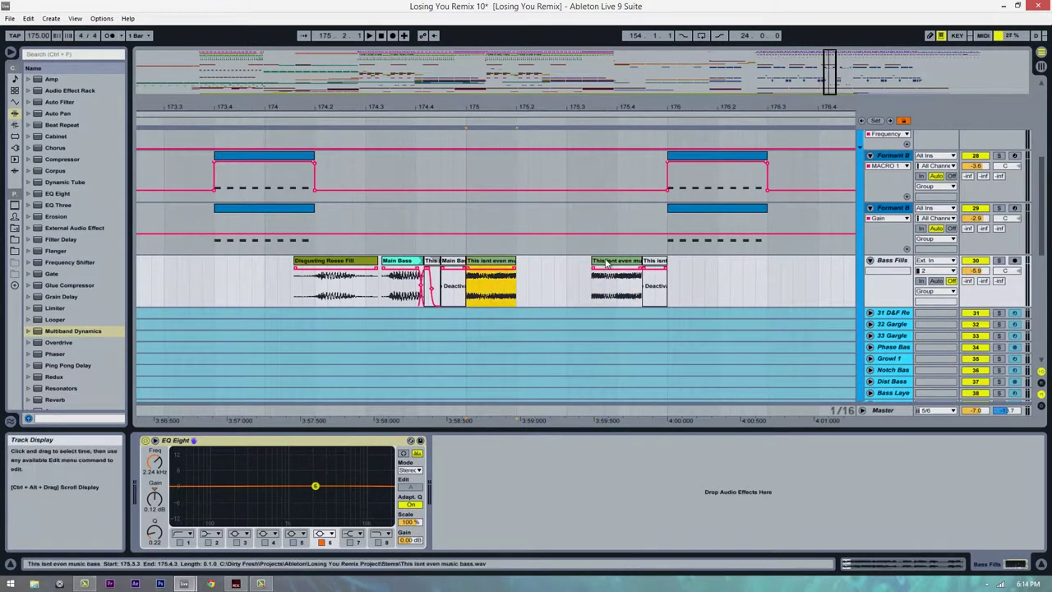
pyautogui.click(608, 263)
pyautogui.click(410, 262)
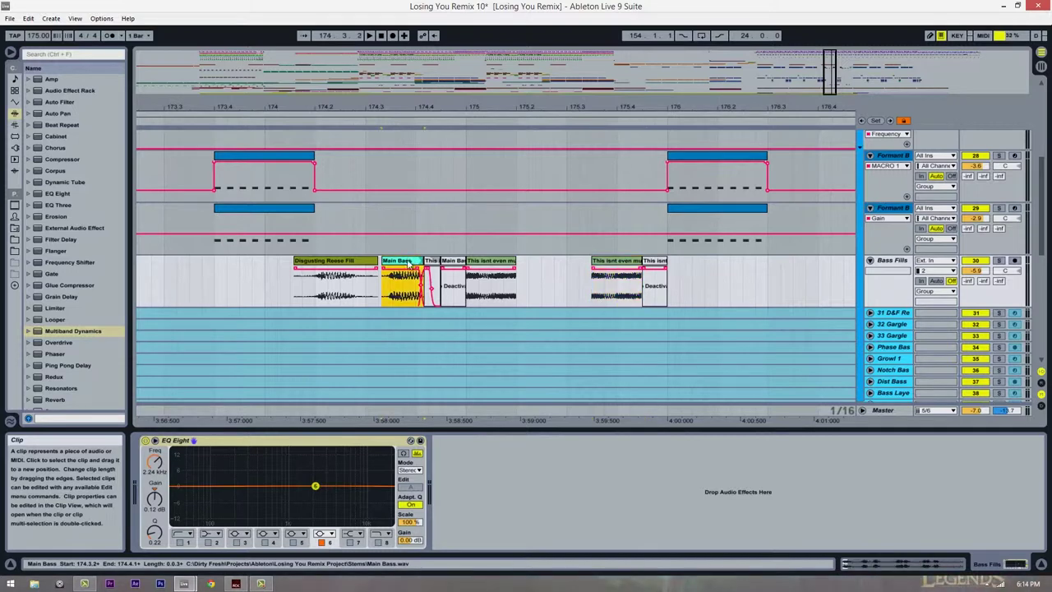
pyautogui.click(396, 304)
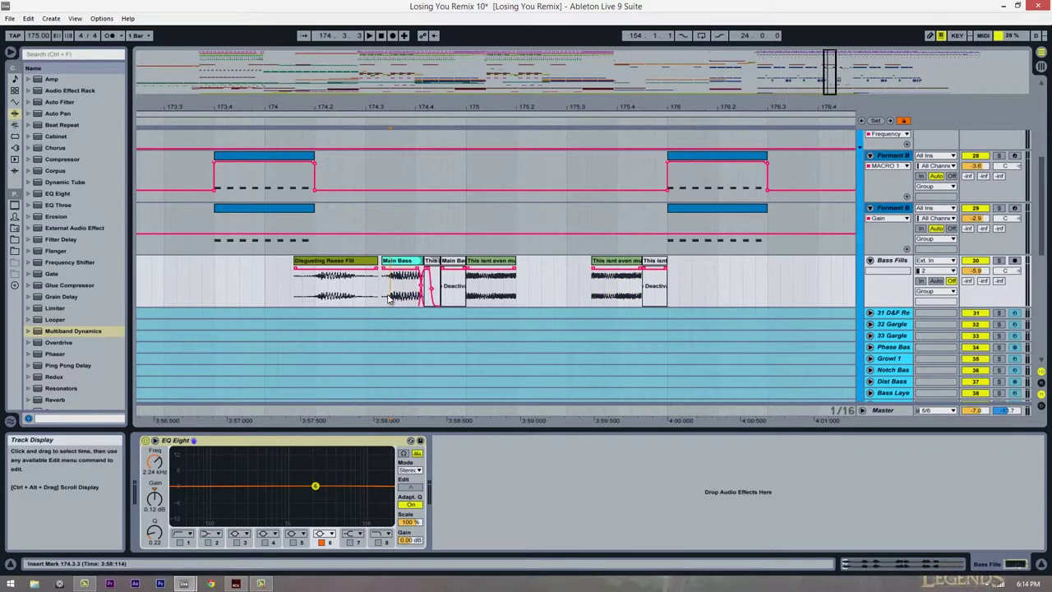
pyautogui.click(206, 293)
pyautogui.press('space')
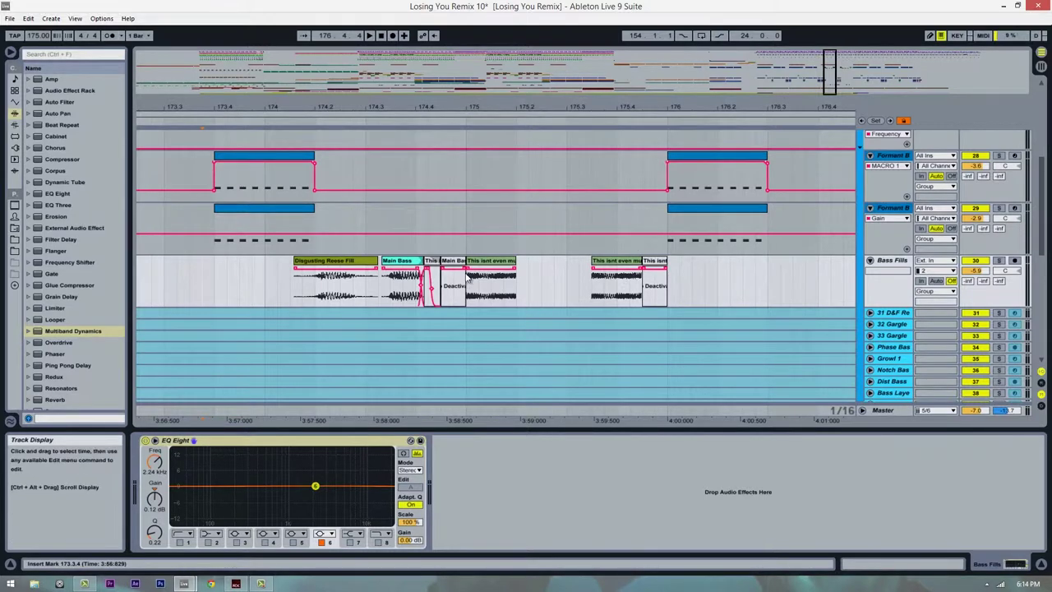
pyautogui.press('space')
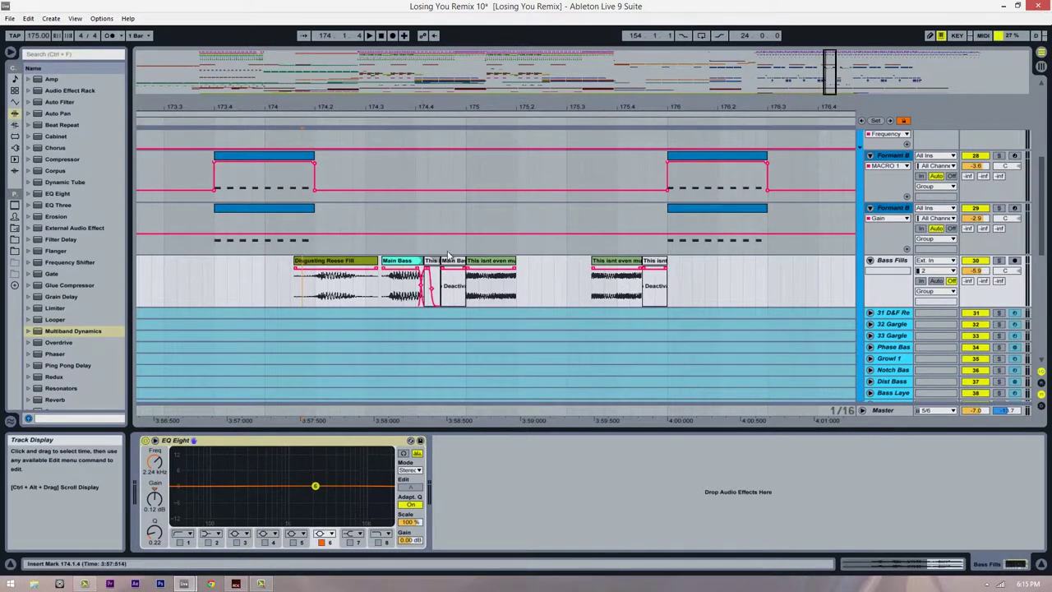
# Reactivate the second Main Bass clip and audition from 174.1.4.
pyautogui.click(263, 300)
pyautogui.press('space')
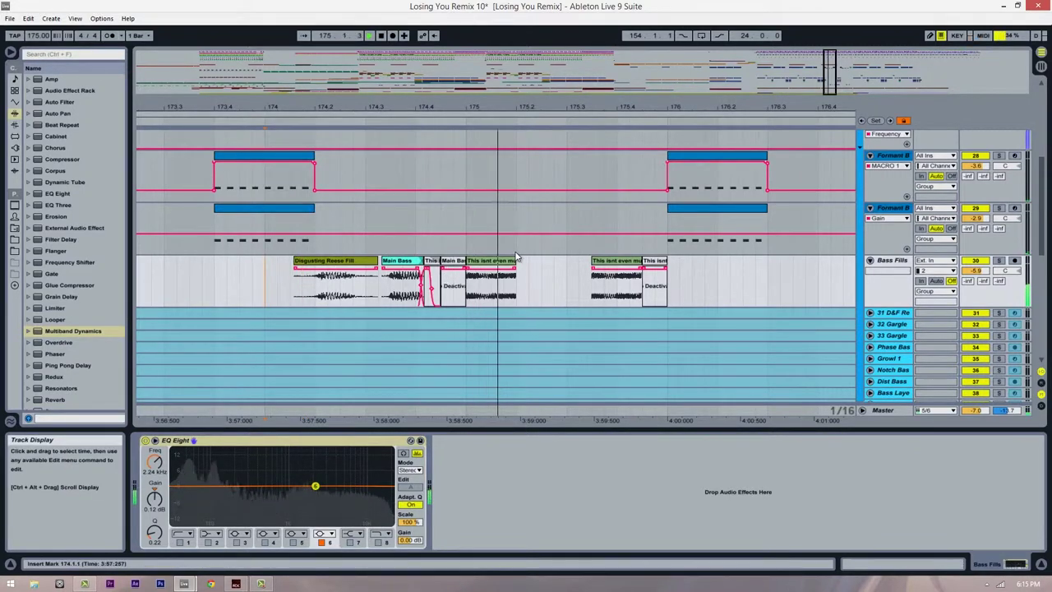
pyautogui.press('space')
pyautogui.click(457, 262)
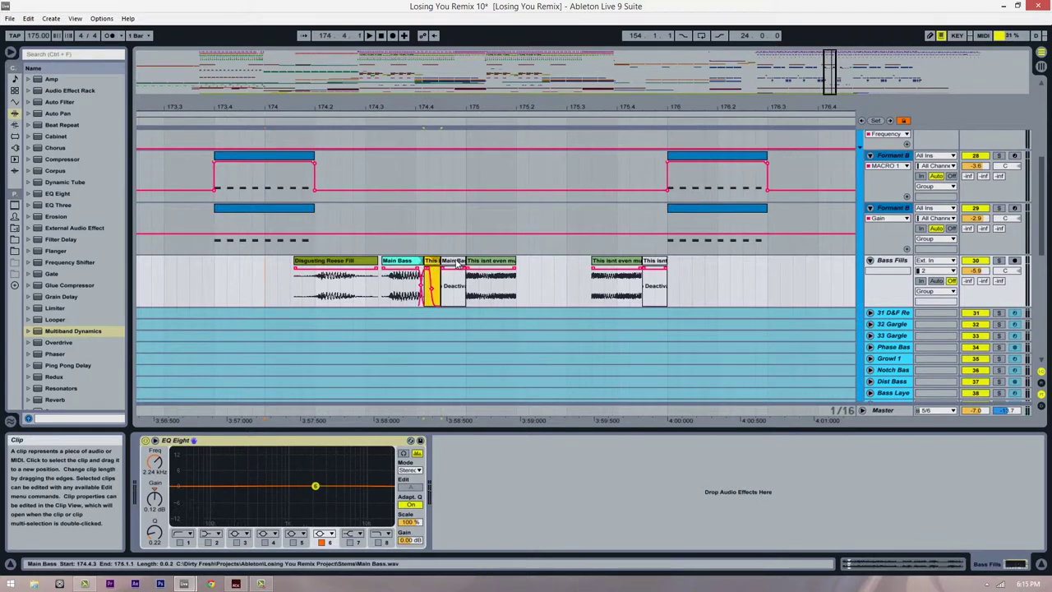
pyautogui.click(457, 262)
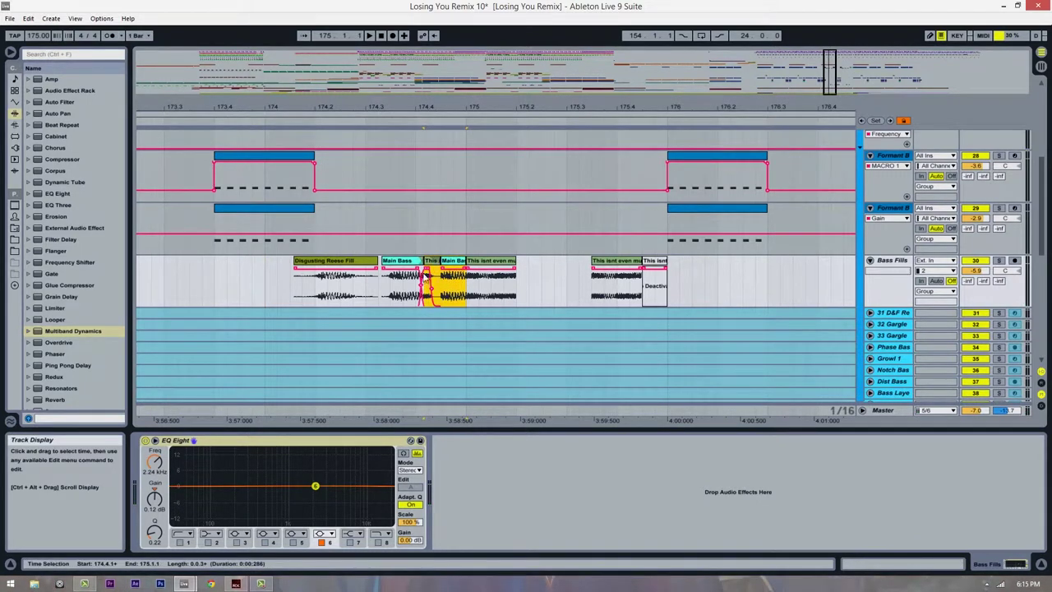
pyautogui.click(308, 283)
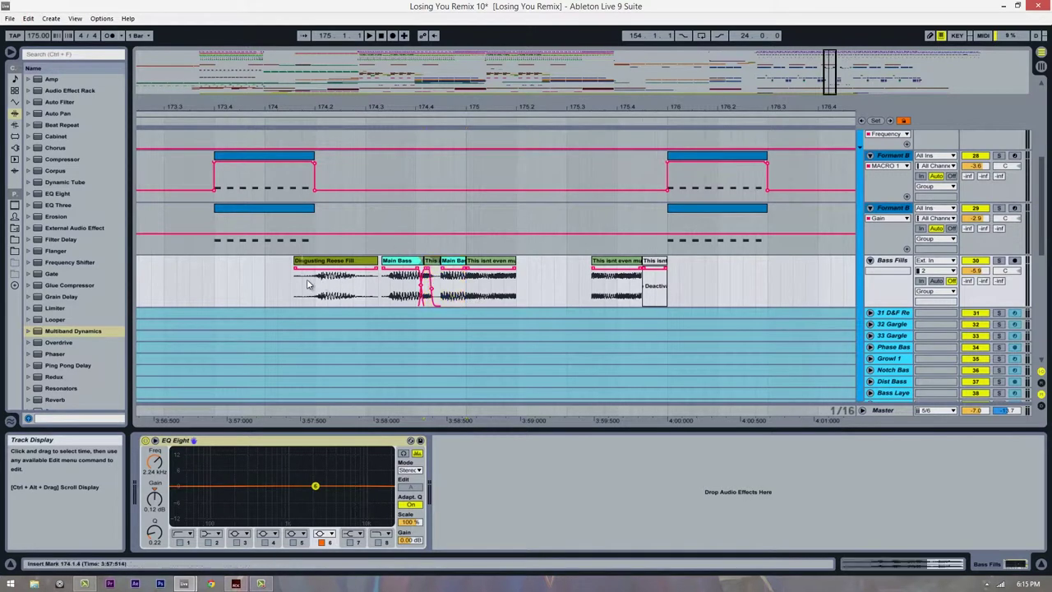
pyautogui.press('space')
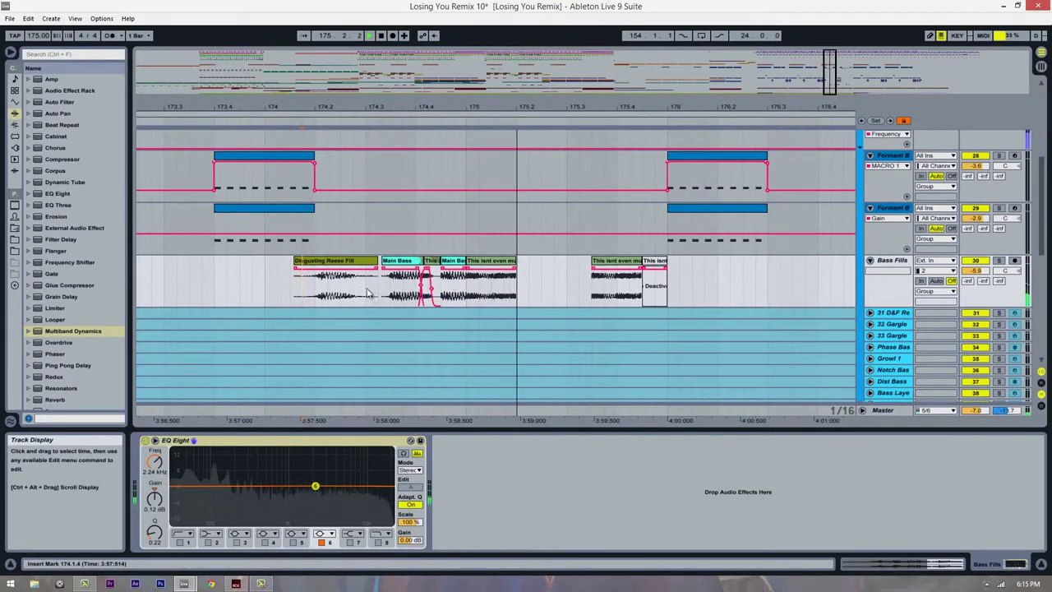
pyautogui.press('space')
pyautogui.press('space')
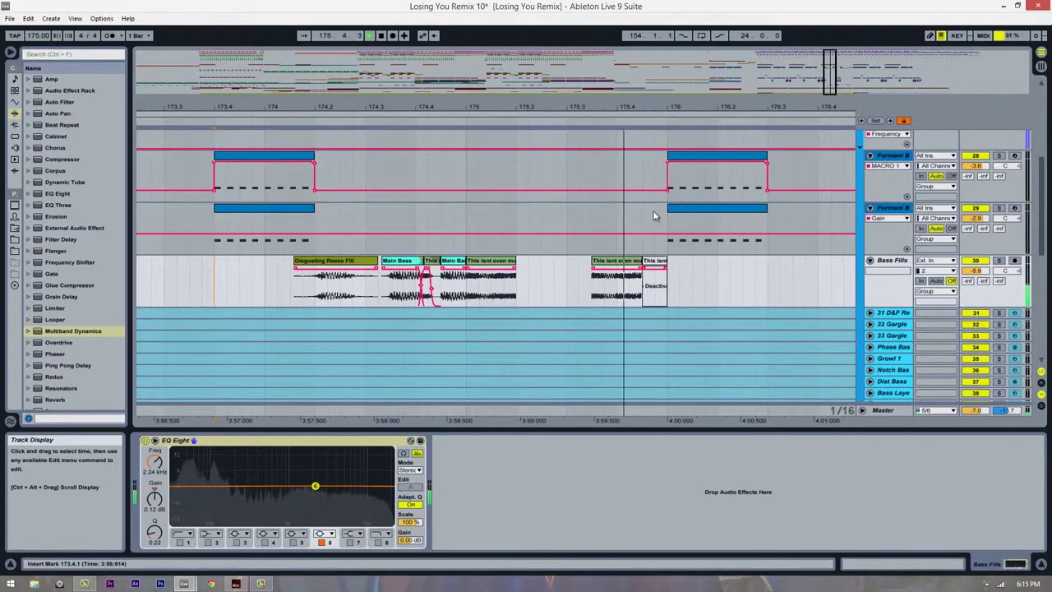
# Reactivate the last muted bass clip with 0 and play from 175.3.3.
pyautogui.click(656, 262)
pyautogui.press('0')
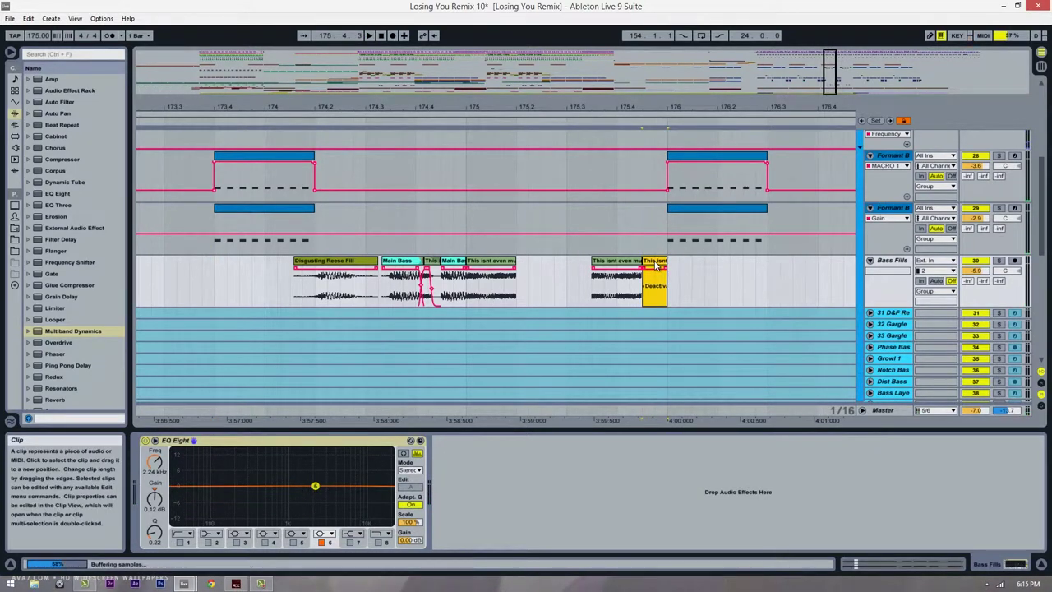
pyautogui.click(598, 298)
pyautogui.press('space')
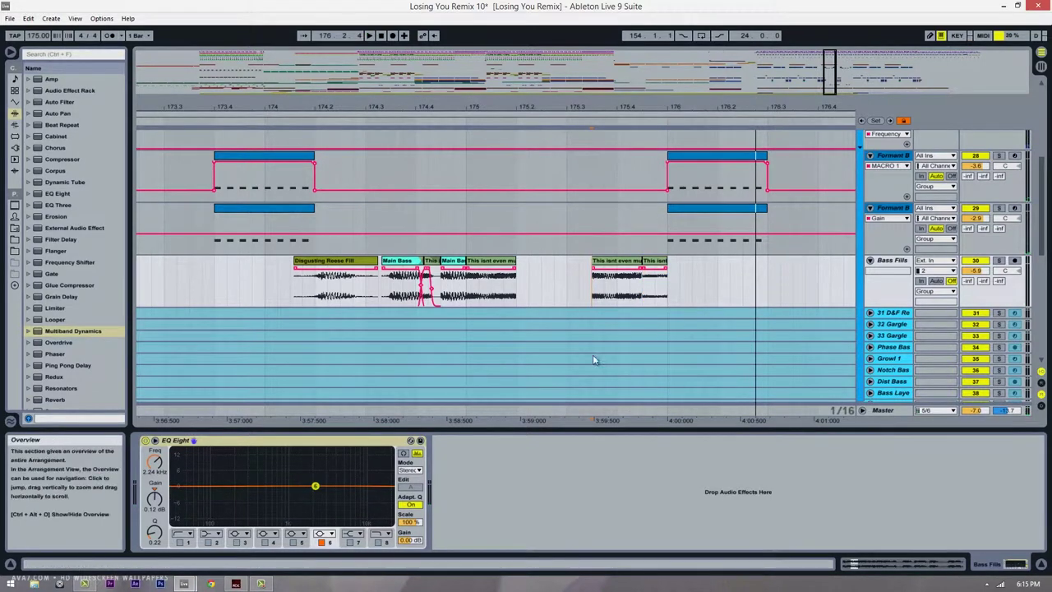
pyautogui.scroll(3, 649, 214)
pyautogui.scroll(-3, 346, 359)
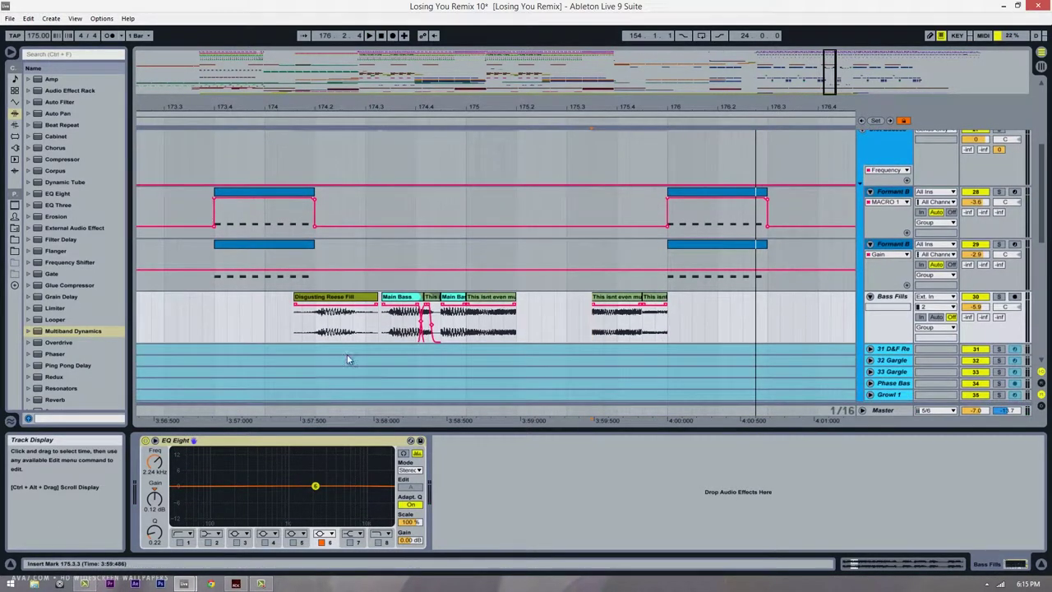
pyautogui.moveTo(436, 121); pyautogui.dragTo(425, 320)
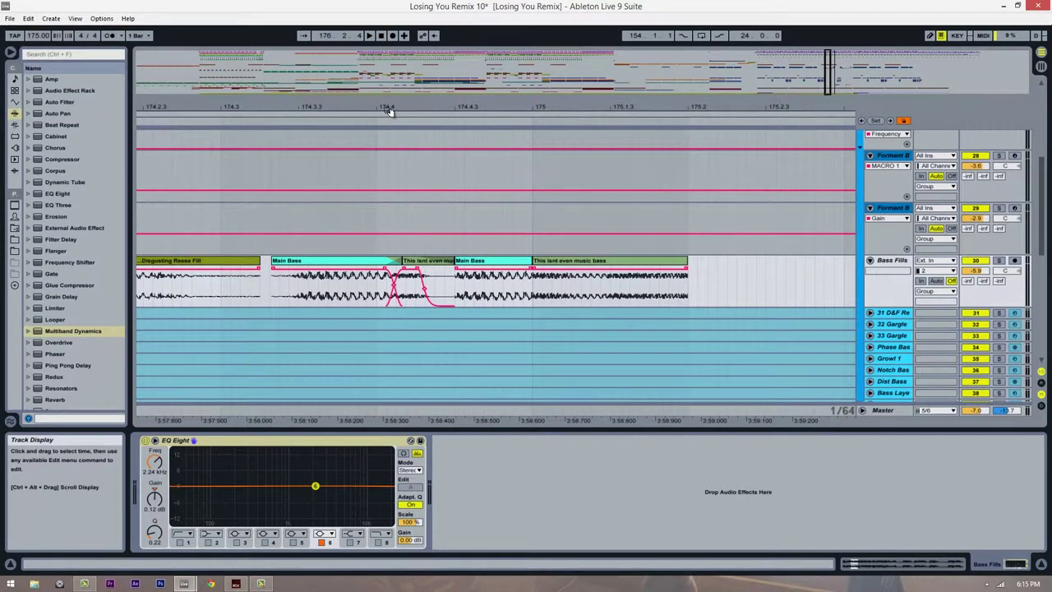
pyautogui.moveTo(388, 107); pyautogui.dragTo(387, 99)
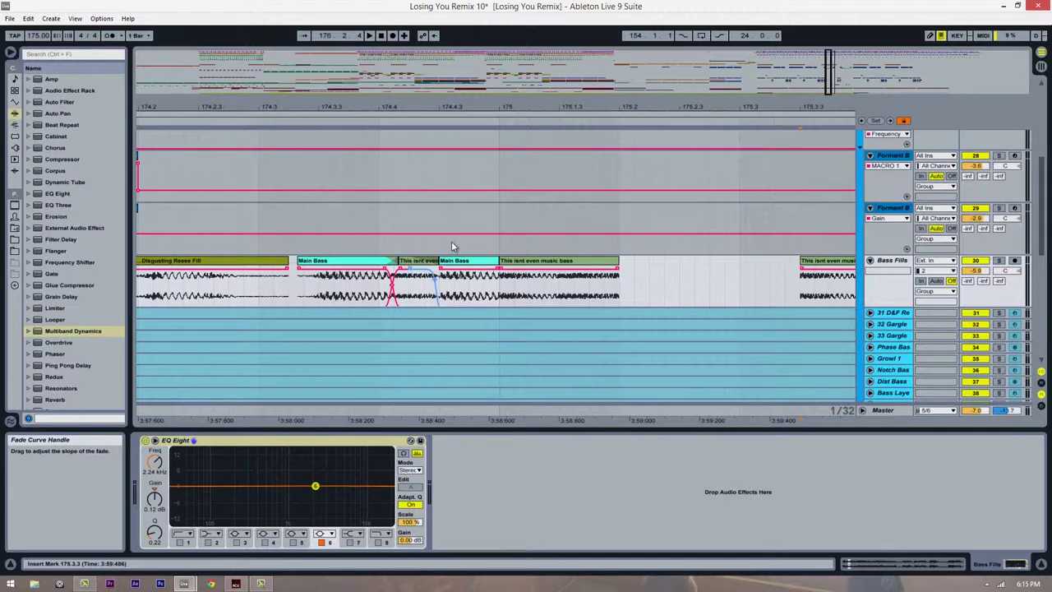
pyautogui.moveTo(463, 110); pyautogui.dragTo(470, 98)
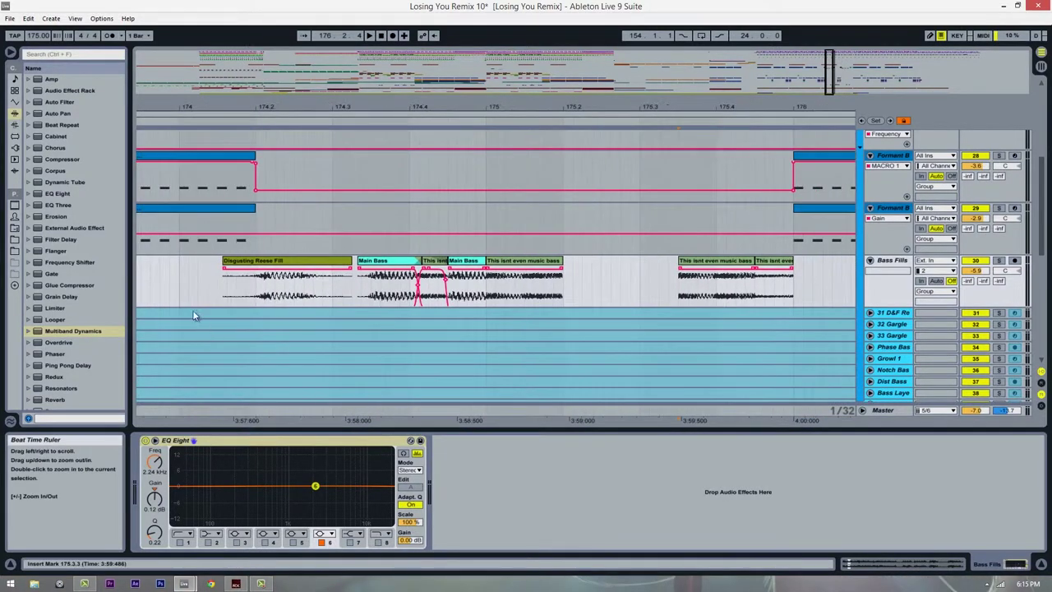
pyautogui.click(193, 291)
pyautogui.press('space')
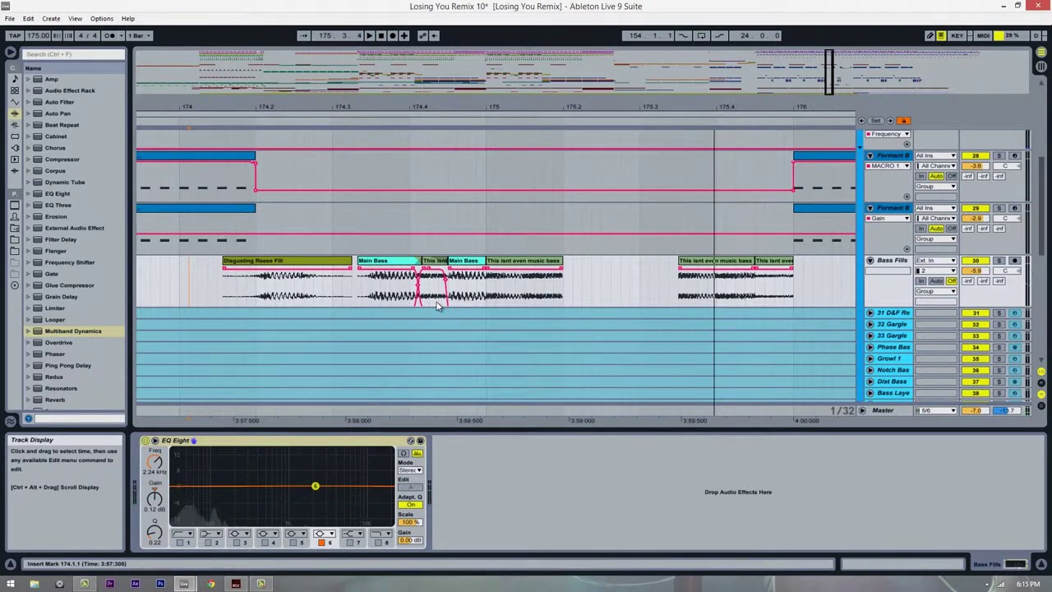
pyautogui.click(171, 291)
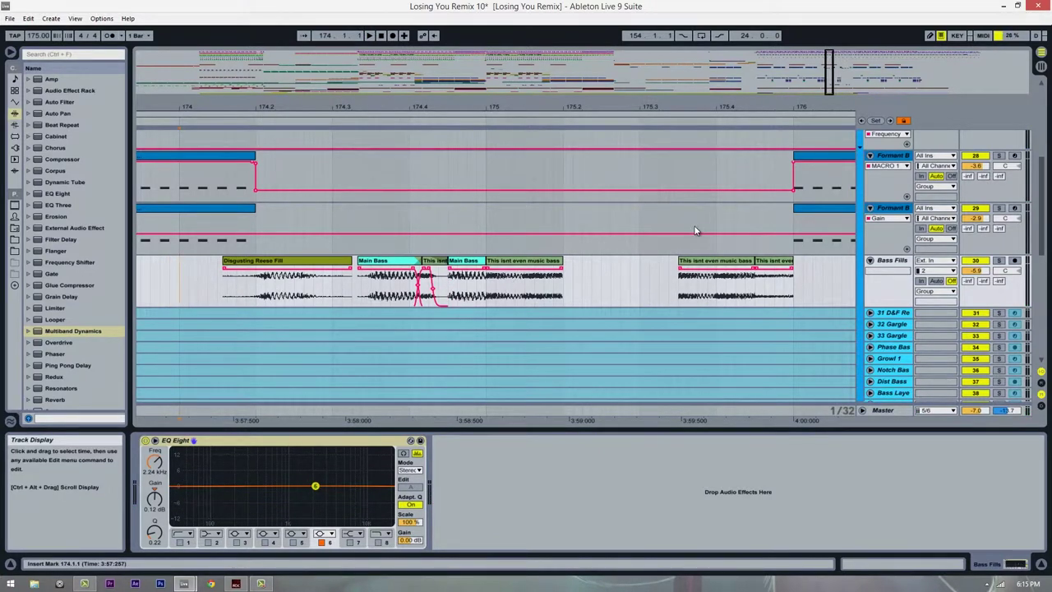
pyautogui.press('space')
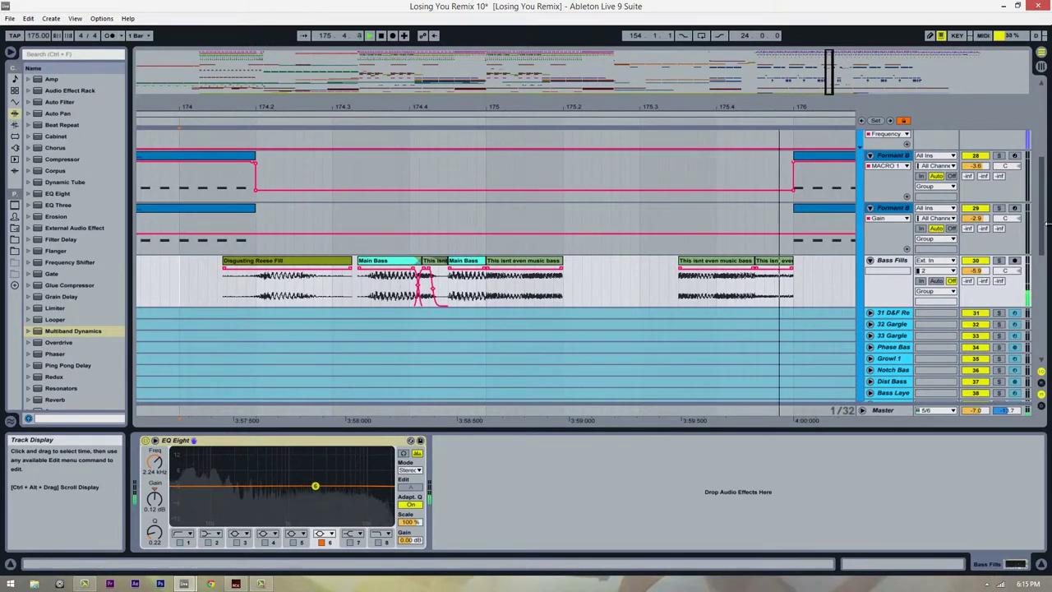
pyautogui.press('space')
pyautogui.moveTo(742, 106); pyautogui.dragTo(446, 105)
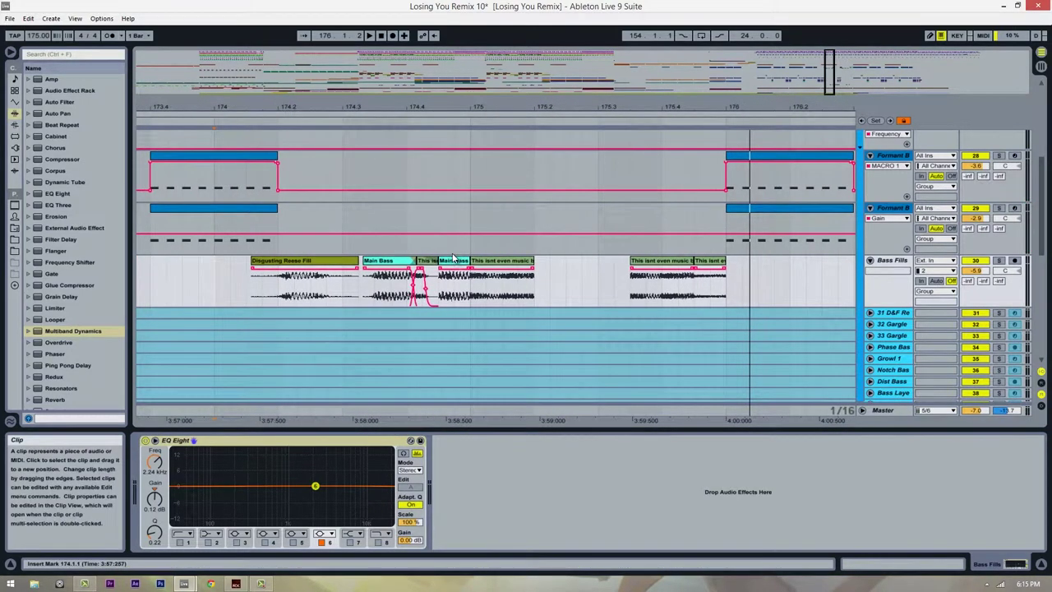
pyautogui.scroll(-2, 499, 217)
pyautogui.scroll(1, 499, 217)
pyautogui.moveTo(600, 108); pyautogui.dragTo(601, 99)
pyautogui.scroll(-3, 538, 248)
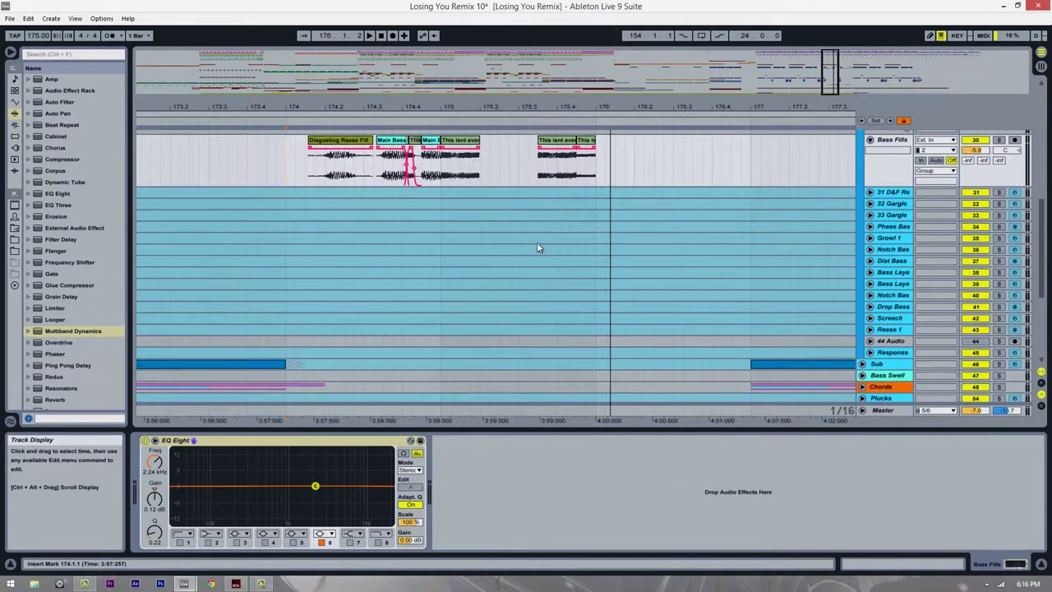
# Select the 57 Audio vocal track and play its vocals from bar 174.
pyautogui.scroll(-4, 537, 248)
pyautogui.scroll(-3, 538, 246)
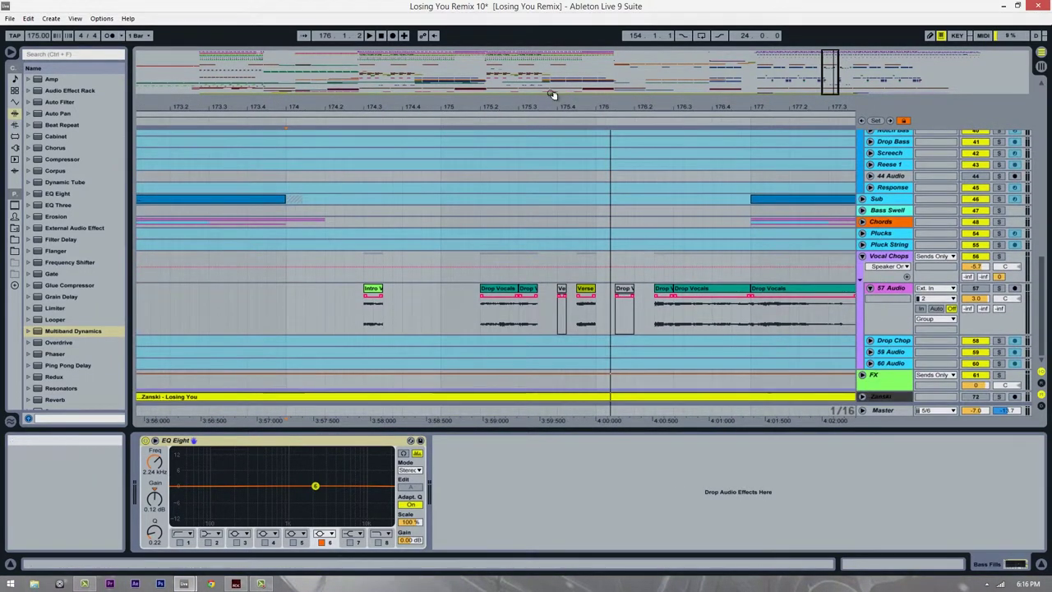
pyautogui.moveTo(558, 104); pyautogui.dragTo(573, 106)
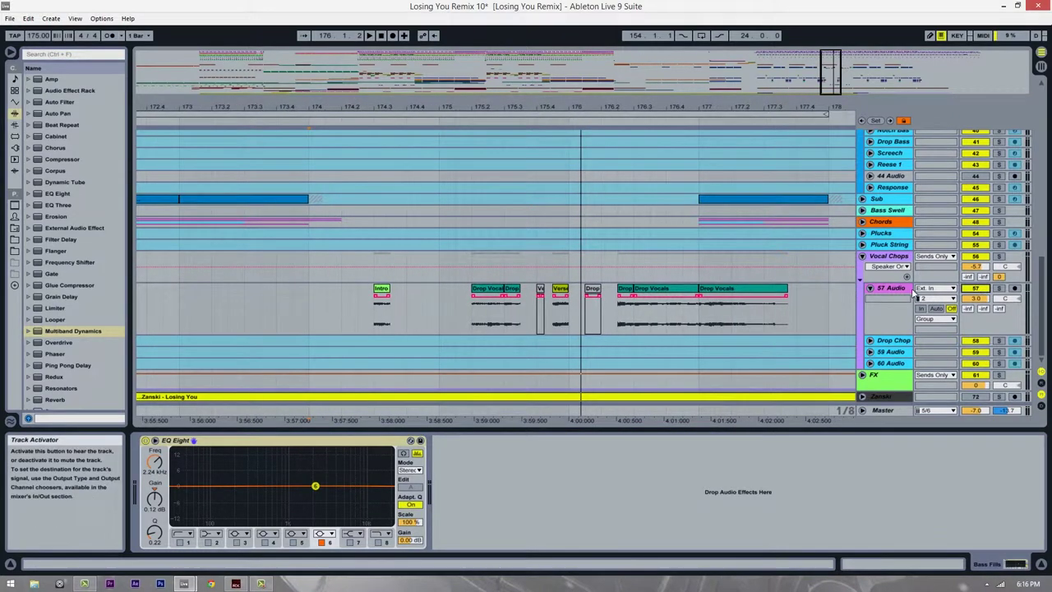
pyautogui.scroll(7, 399, 298)
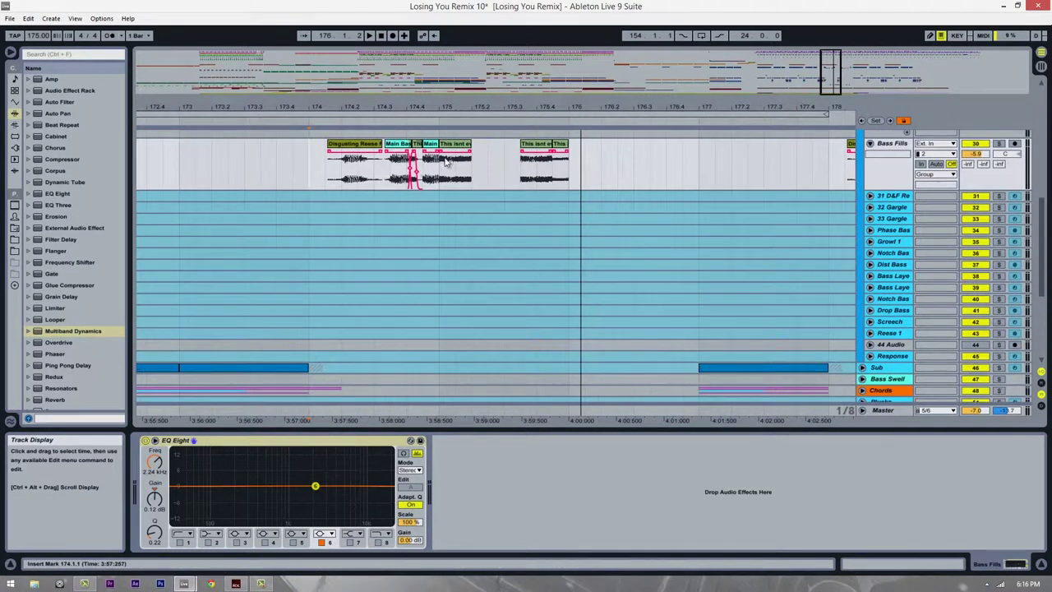
pyautogui.scroll(-6, 348, 242)
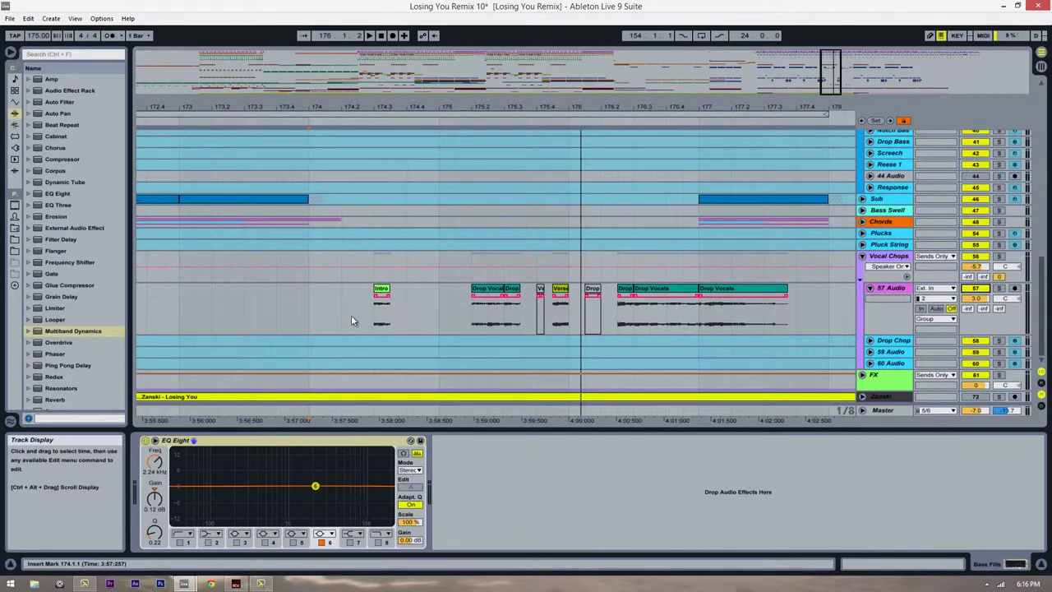
pyautogui.click(353, 318)
pyautogui.scroll(2, 442, 362)
pyautogui.scroll(-1, 460, 353)
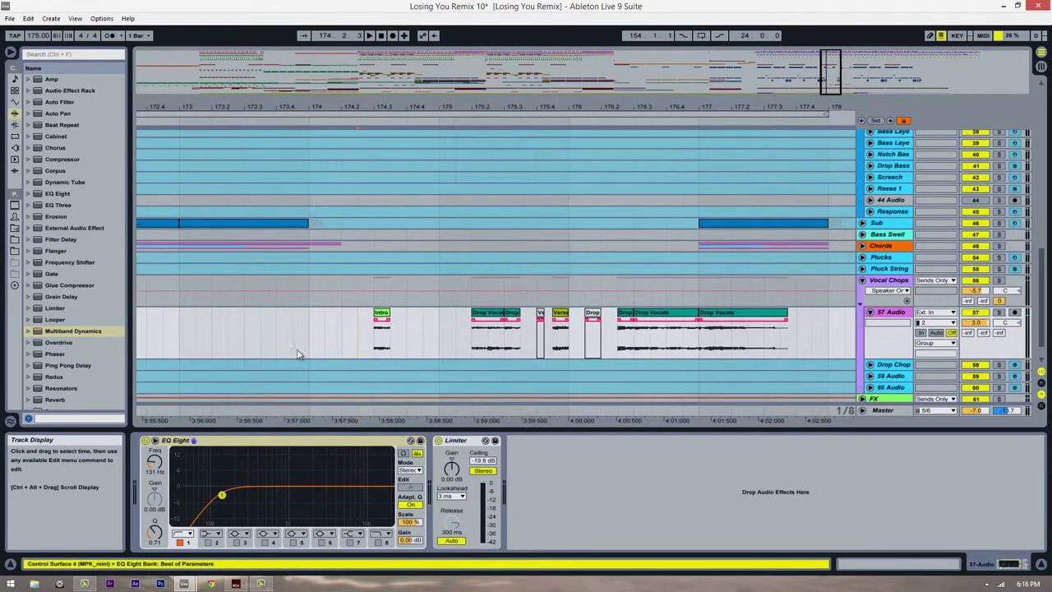
pyautogui.press('space')
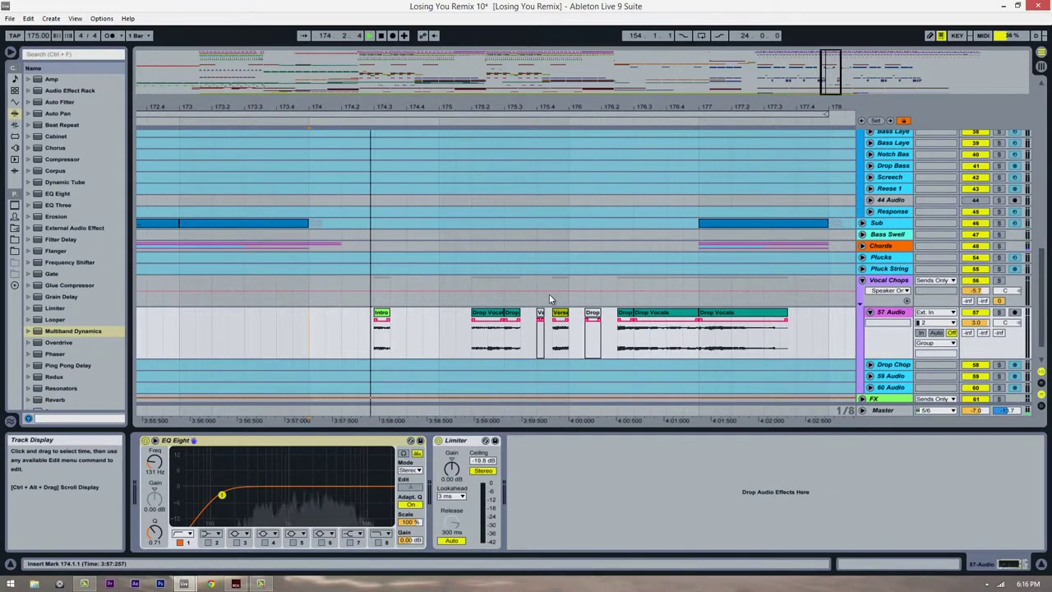
pyautogui.scroll(3, 550, 296)
pyautogui.scroll(-4, 550, 299)
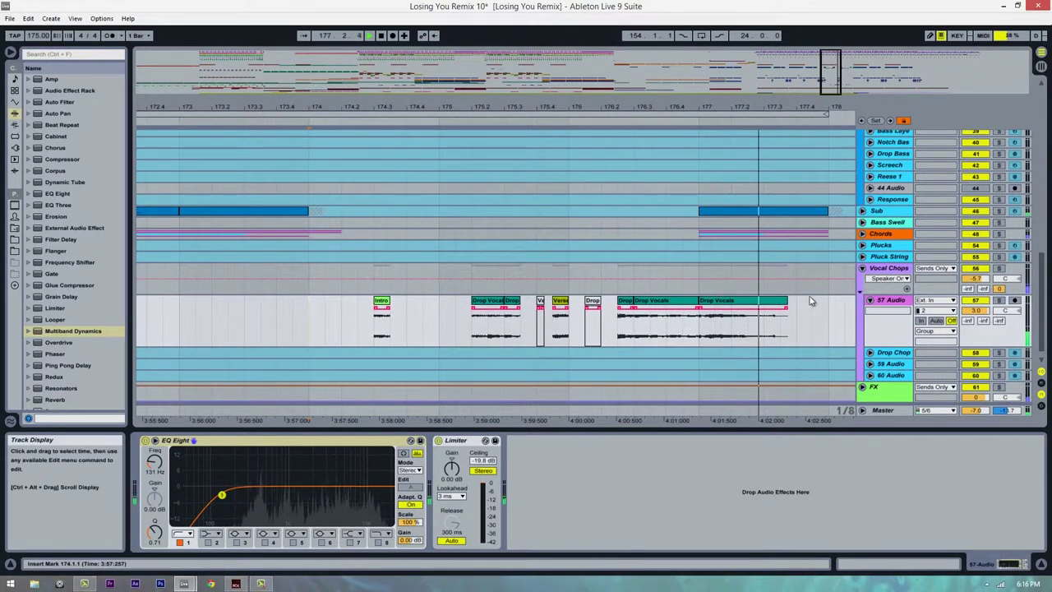
# Select the final Drop Vocals from 176.2.3 to 177.4.1, then to 177.3.3.
pyautogui.click(618, 338)
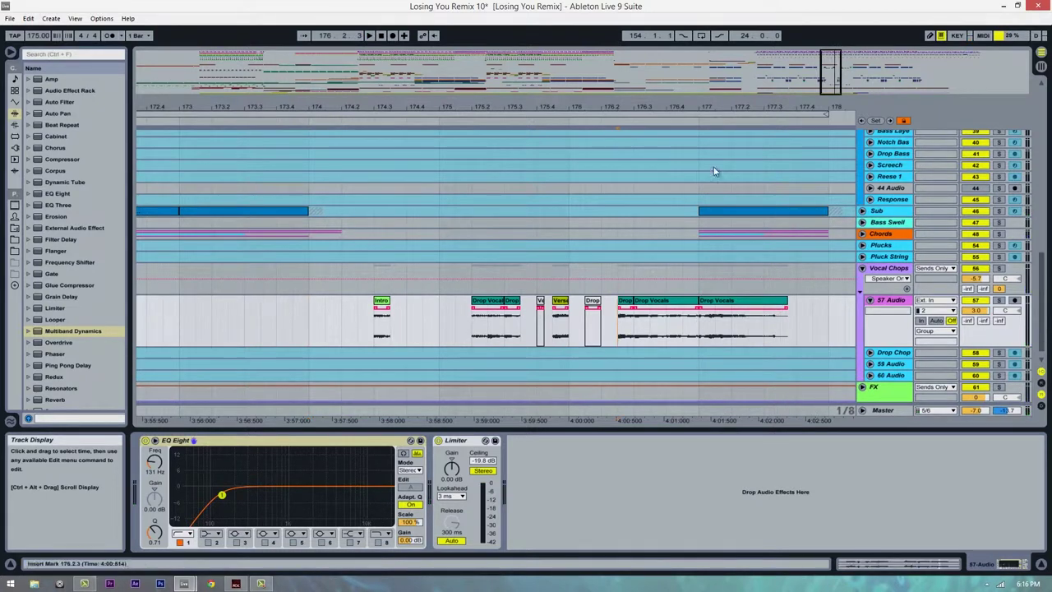
pyautogui.moveTo(709, 110); pyautogui.dragTo(625, 110)
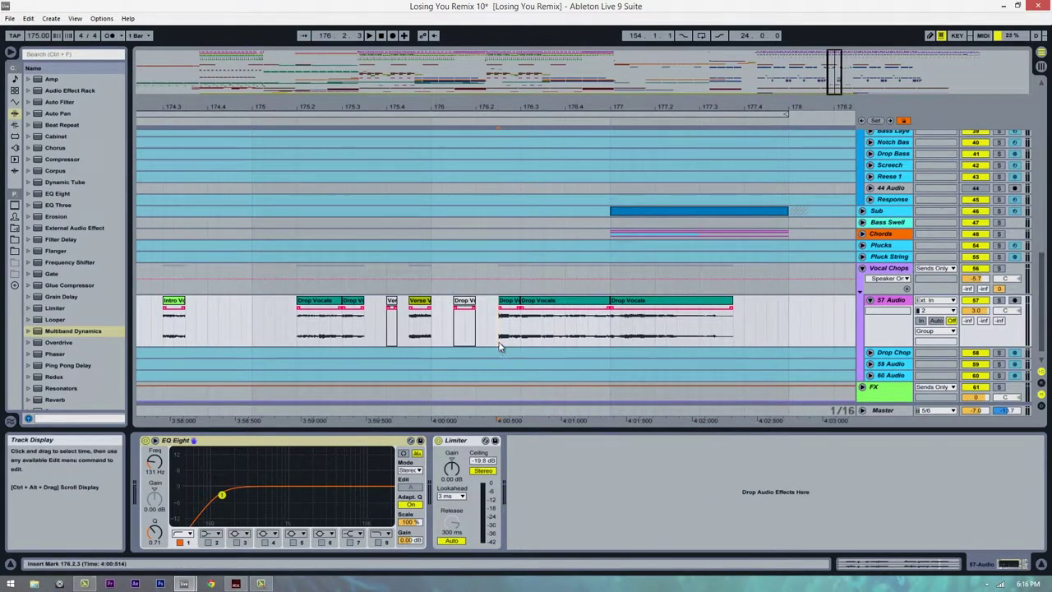
pyautogui.moveTo(501, 343); pyautogui.dragTo(748, 336)
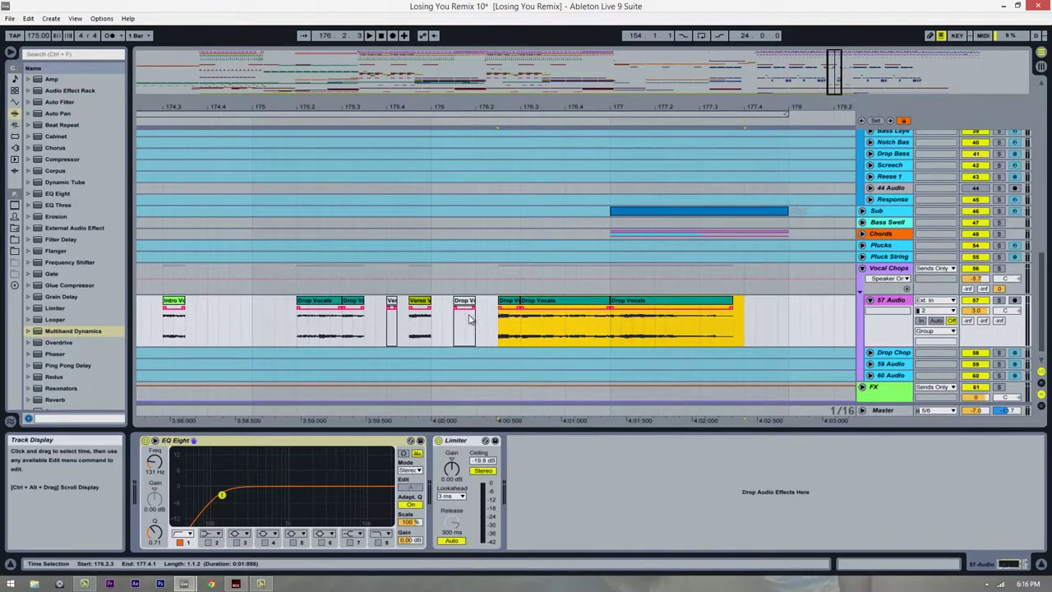
pyautogui.click(501, 337)
pyautogui.moveTo(507, 339); pyautogui.dragTo(734, 341)
pyautogui.click(490, 332)
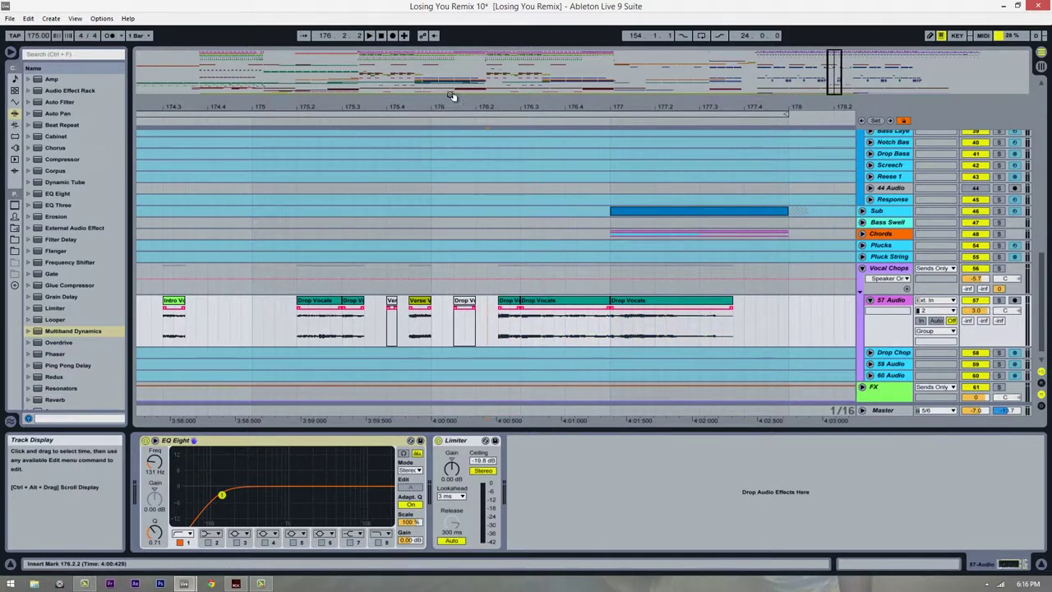
# Select a short slice of the Drop Vocals clip, then clear the selection.
pyautogui.scroll(3, 390, 266)
pyautogui.moveTo(467, 95); pyautogui.dragTo(445, 109)
pyautogui.scroll(-4, 399, 320)
pyautogui.scroll(1, 514, 327)
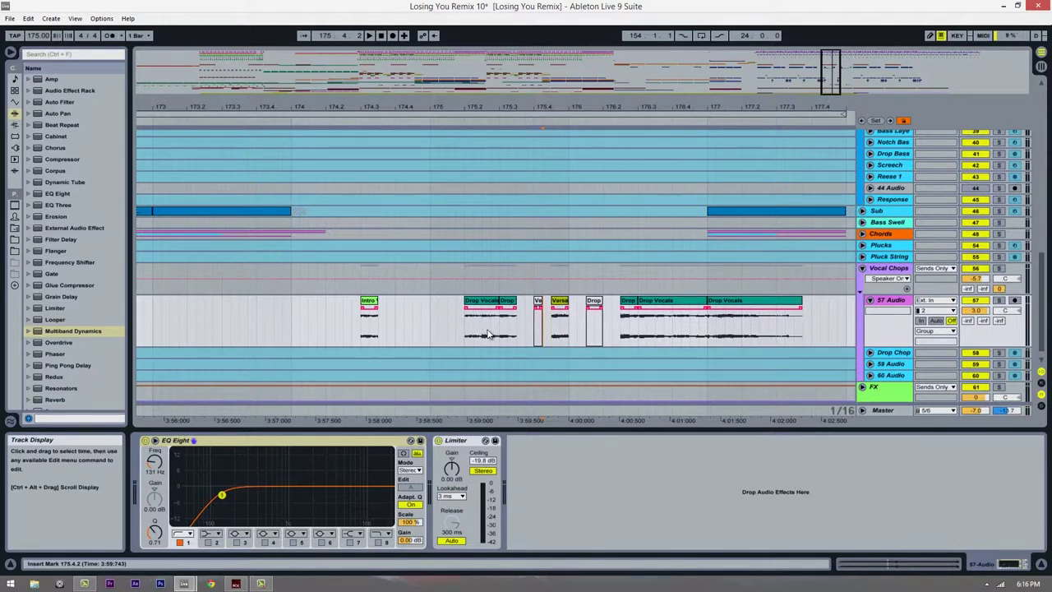
pyautogui.moveTo(465, 340); pyautogui.dragTo(479, 342)
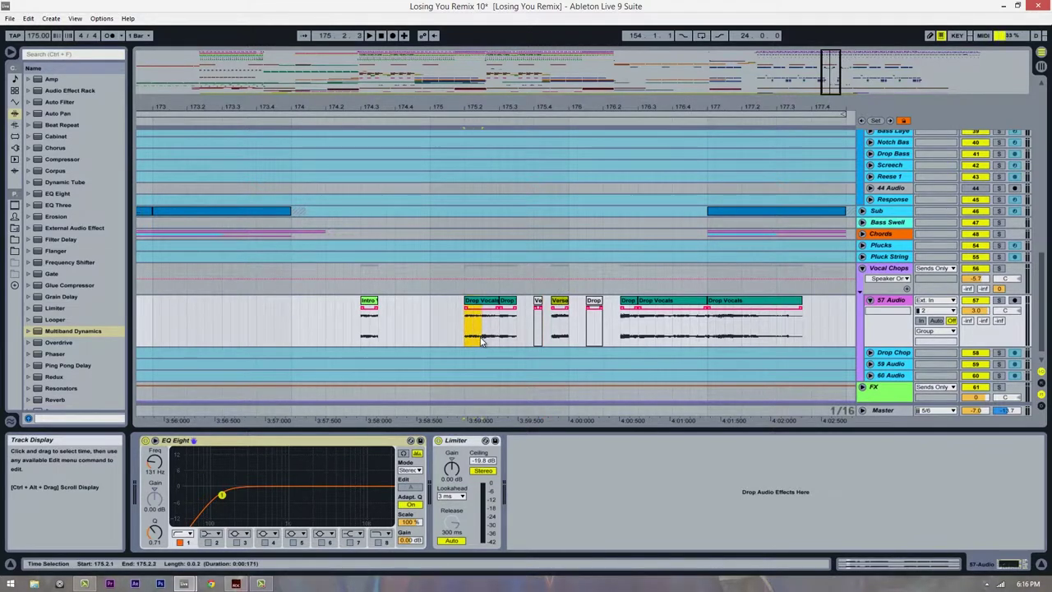
pyautogui.click(422, 339)
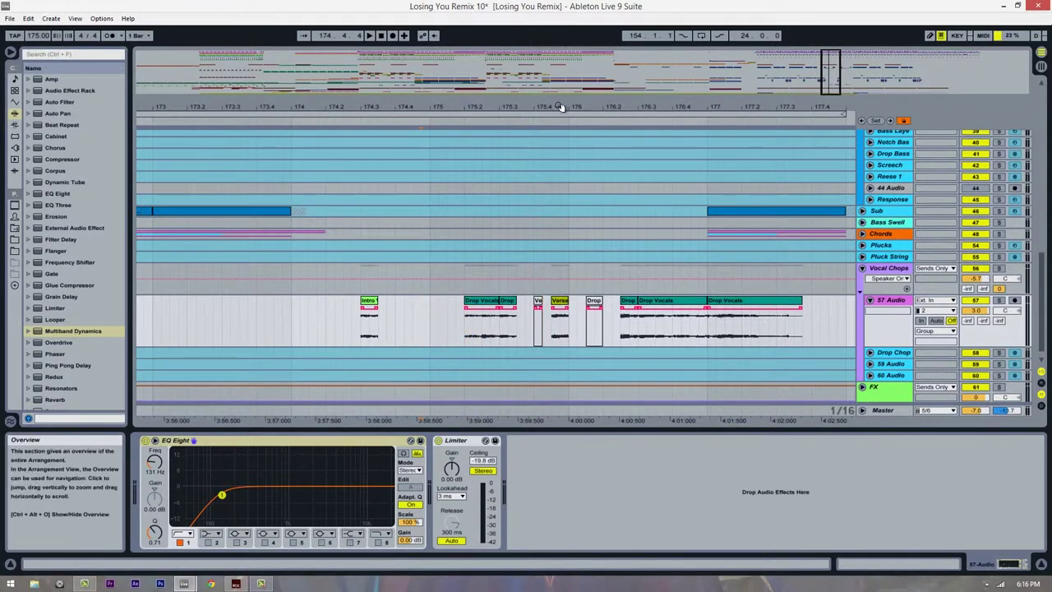
pyautogui.moveTo(559, 106); pyautogui.dragTo(521, 110)
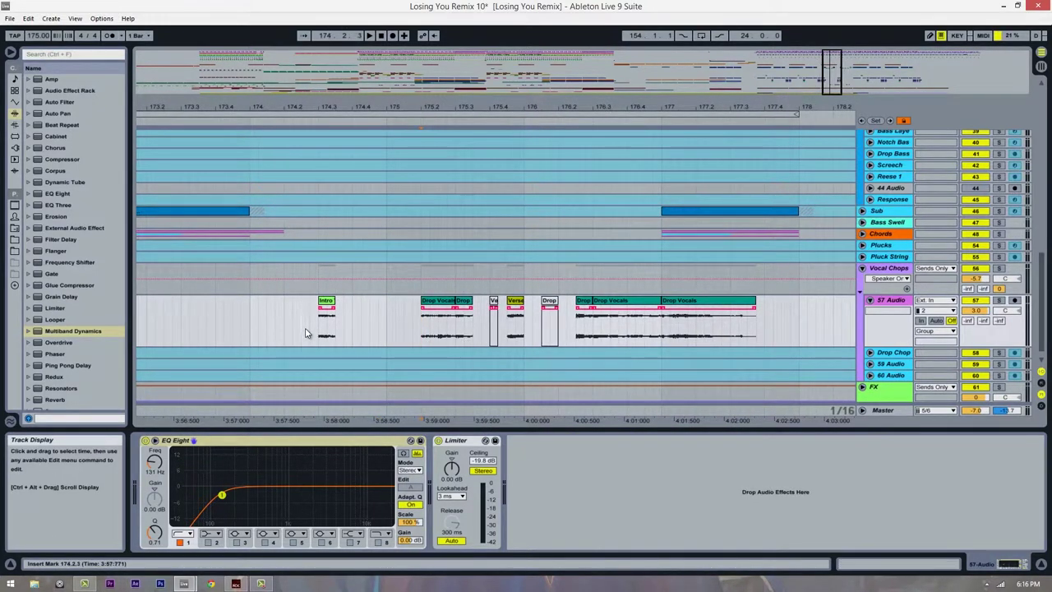
# Bring the 57 Audio track into view and clear the time selection over the Intro clip.
pyautogui.scroll(10, 446, 294)
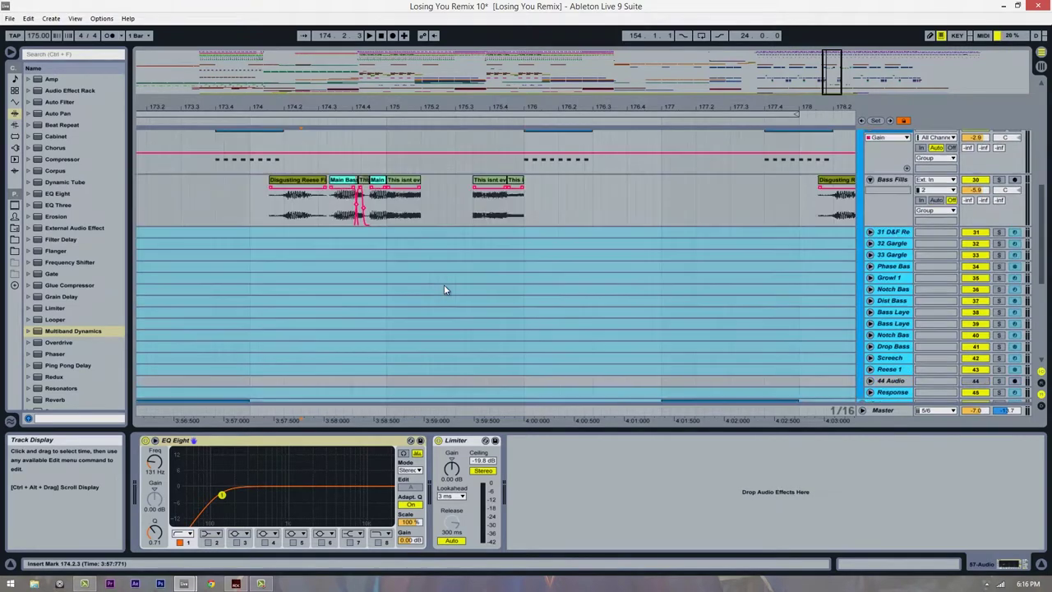
pyautogui.scroll(6, 444, 289)
pyautogui.scroll(-8, 444, 289)
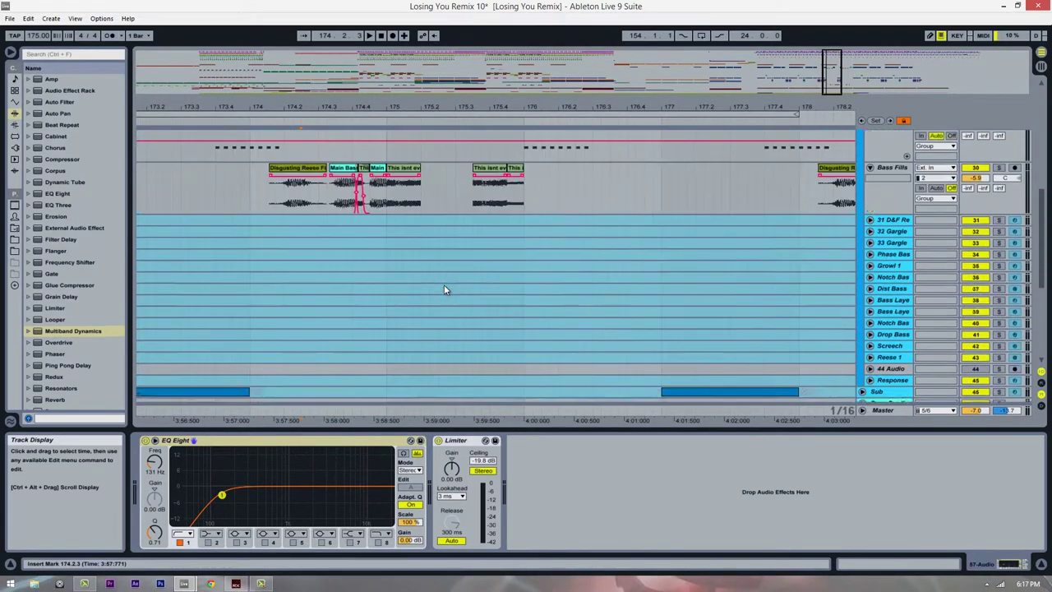
pyautogui.scroll(1, 444, 289)
pyautogui.scroll(1, 444, 289)
pyautogui.scroll(-10, 443, 289)
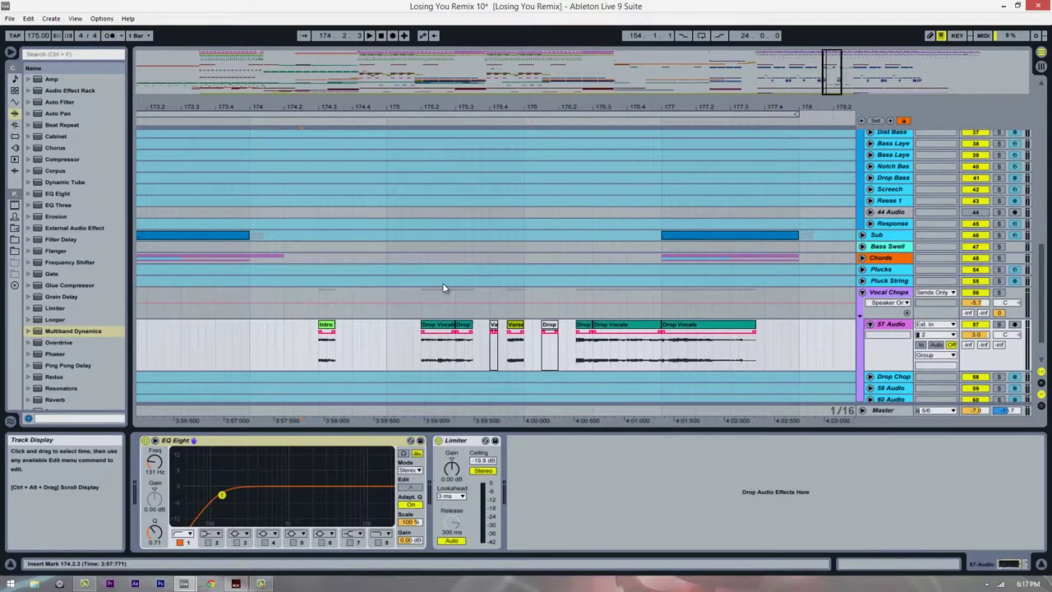
pyautogui.scroll(-15, 330, 294)
pyautogui.scroll(5, 329, 294)
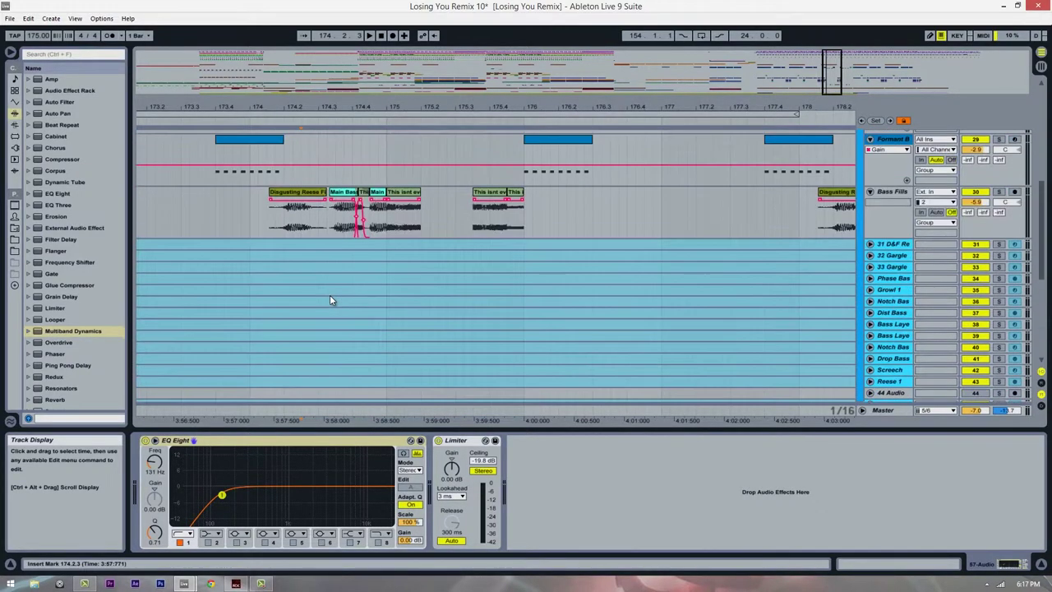
pyautogui.scroll(15, 330, 294)
pyautogui.scroll(-7, 331, 290)
pyautogui.scroll(-1, 358, 267)
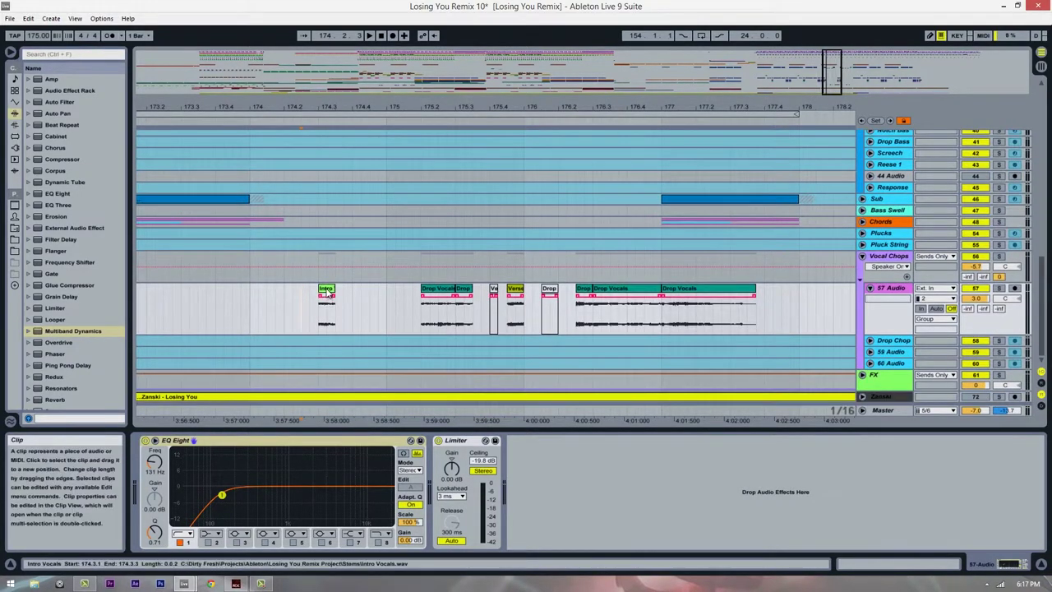
pyautogui.moveTo(313, 320); pyautogui.dragTo(339, 322)
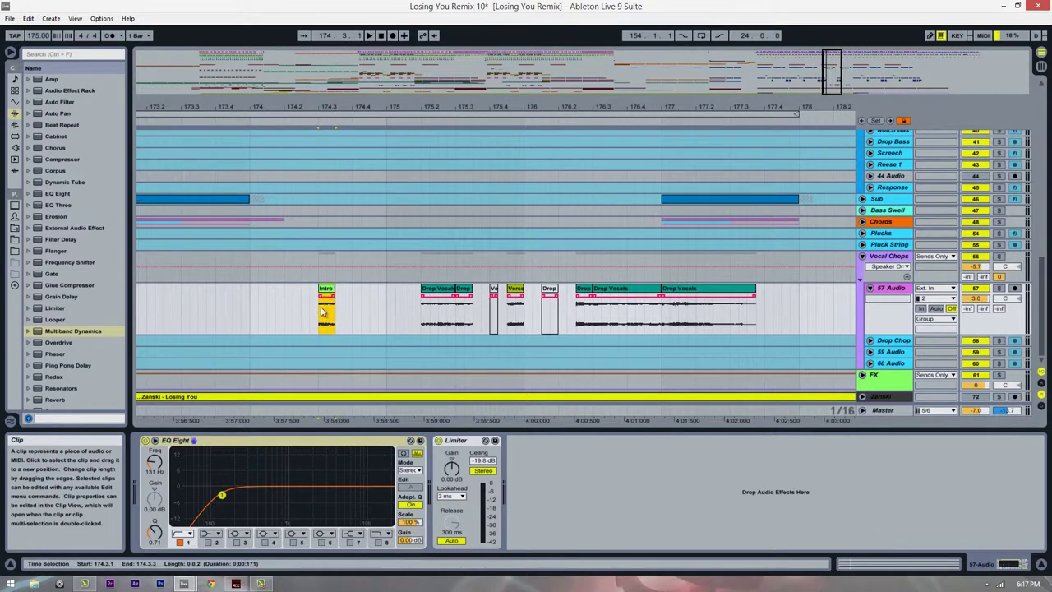
pyautogui.click(374, 319)
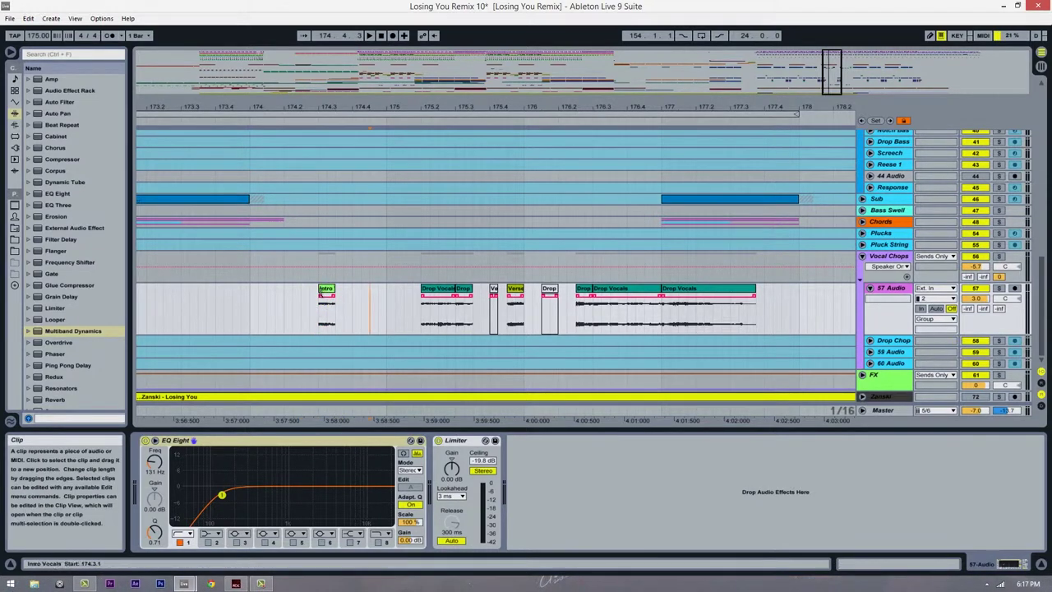
# Set the start to bar 174 and briefly audition the Intro vocals.
pyautogui.click(252, 318)
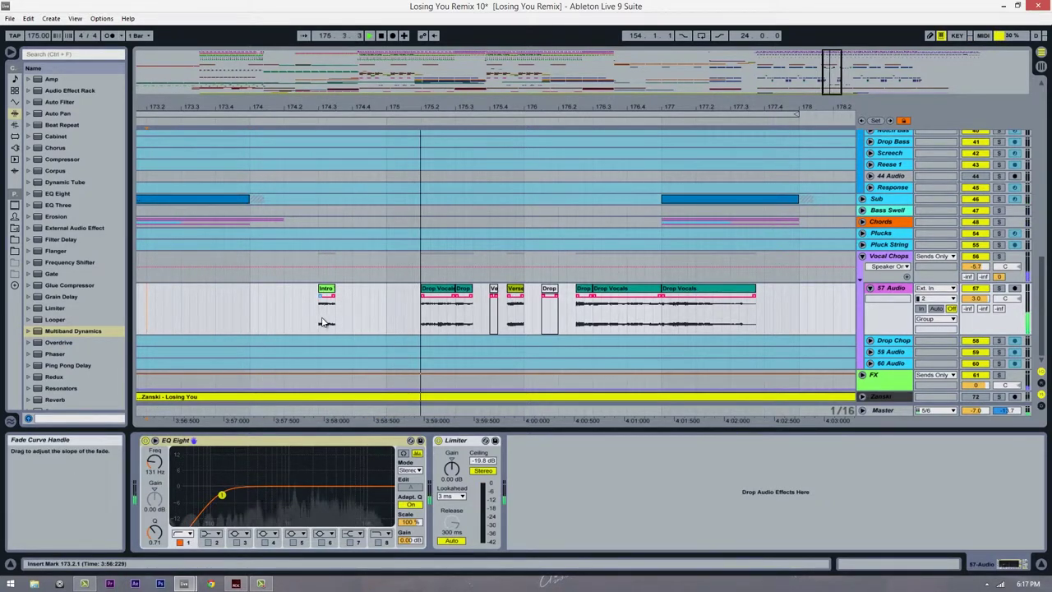
pyautogui.press('space')
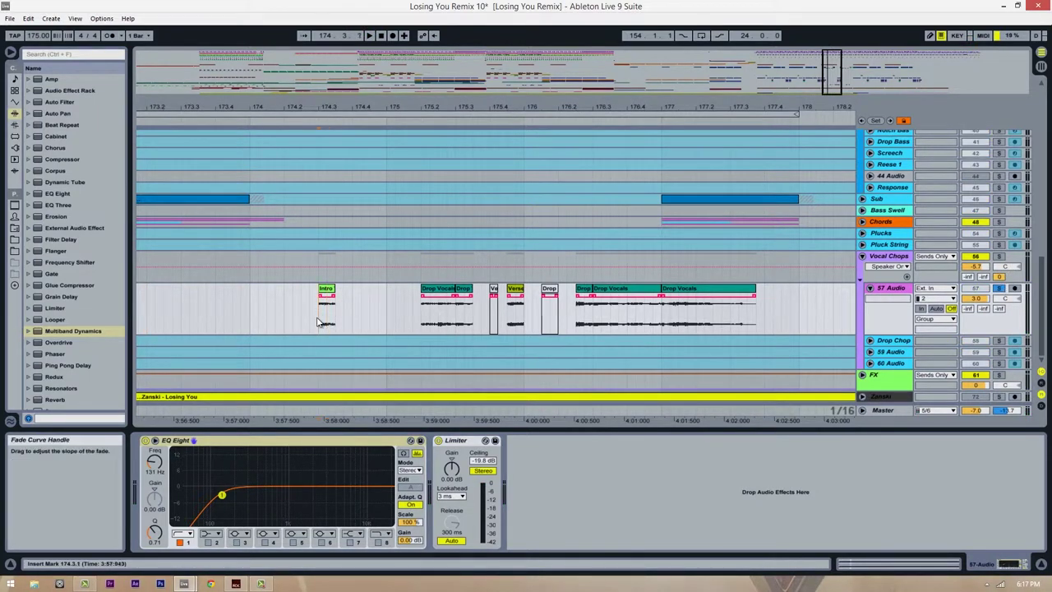
pyautogui.press('space')
pyautogui.press('space')
pyautogui.scroll(2, 429, 303)
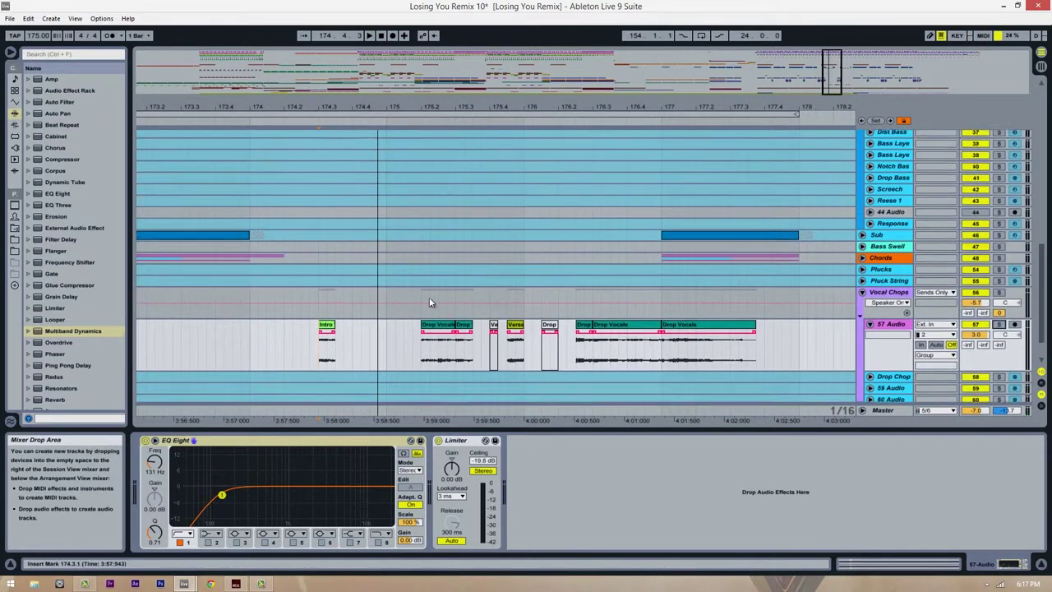
pyautogui.scroll(6, 429, 302)
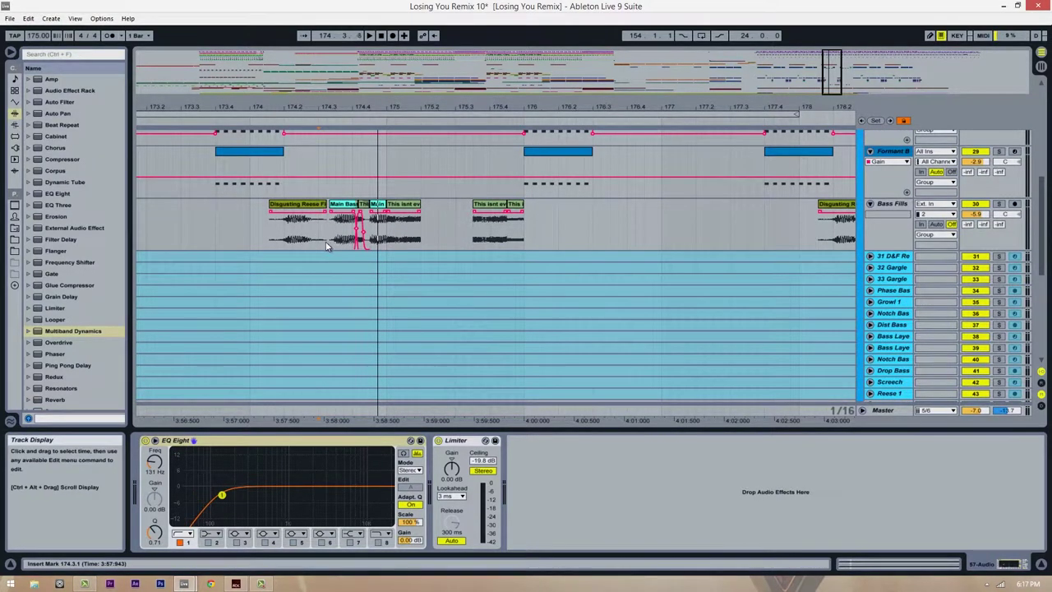
# Mark a short Bass Fills range, set a start point near the Intro clip and zoom around the vocals.
pyautogui.moveTo(311, 243); pyautogui.dragTo(331, 242)
pyautogui.scroll(-8, 299, 328)
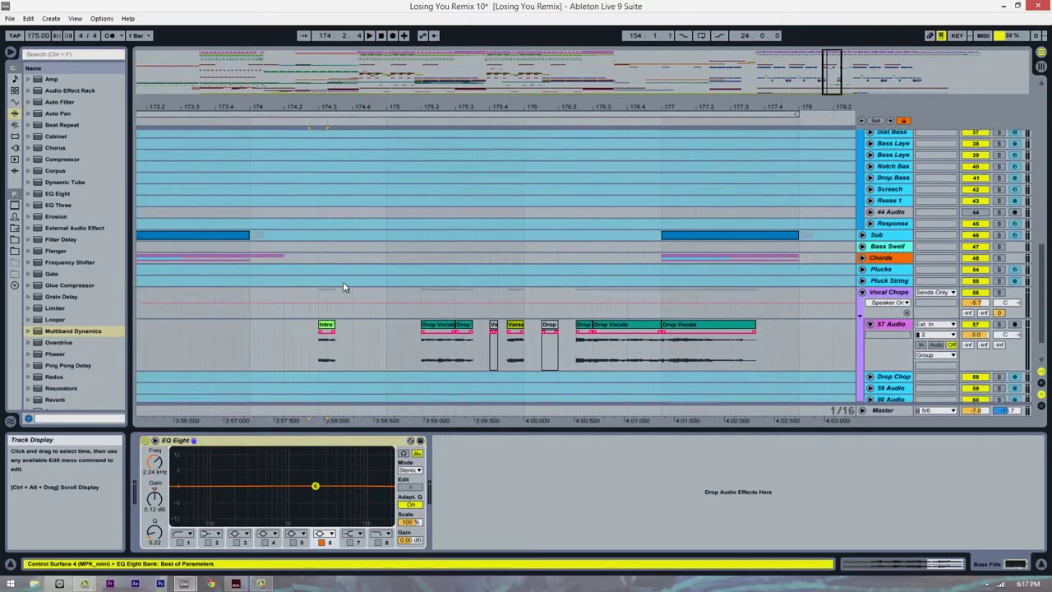
pyautogui.moveTo(302, 314); pyautogui.dragTo(354, 310)
pyautogui.click(354, 313)
pyautogui.click(354, 313)
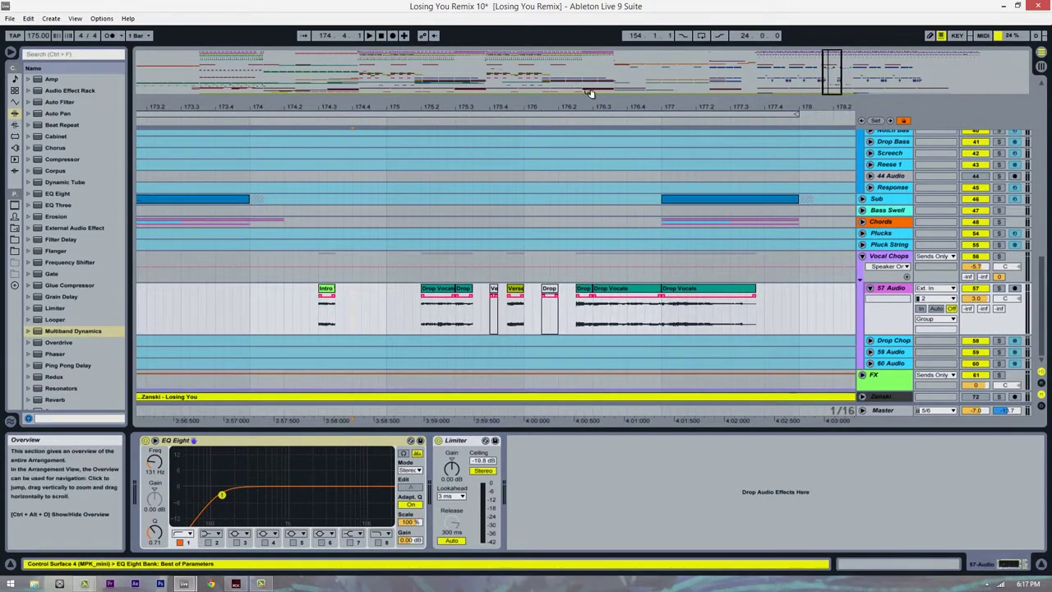
pyautogui.moveTo(545, 105); pyautogui.dragTo(587, 101)
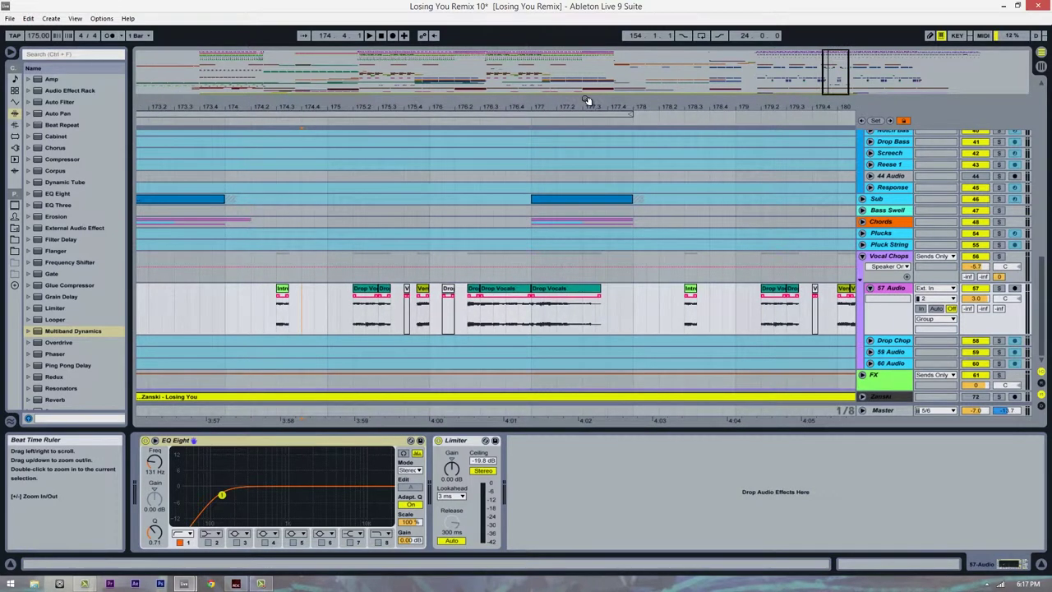
# Select the Intro vocal clip and play it from bar 174, resetting the start there.
pyautogui.click(280, 306)
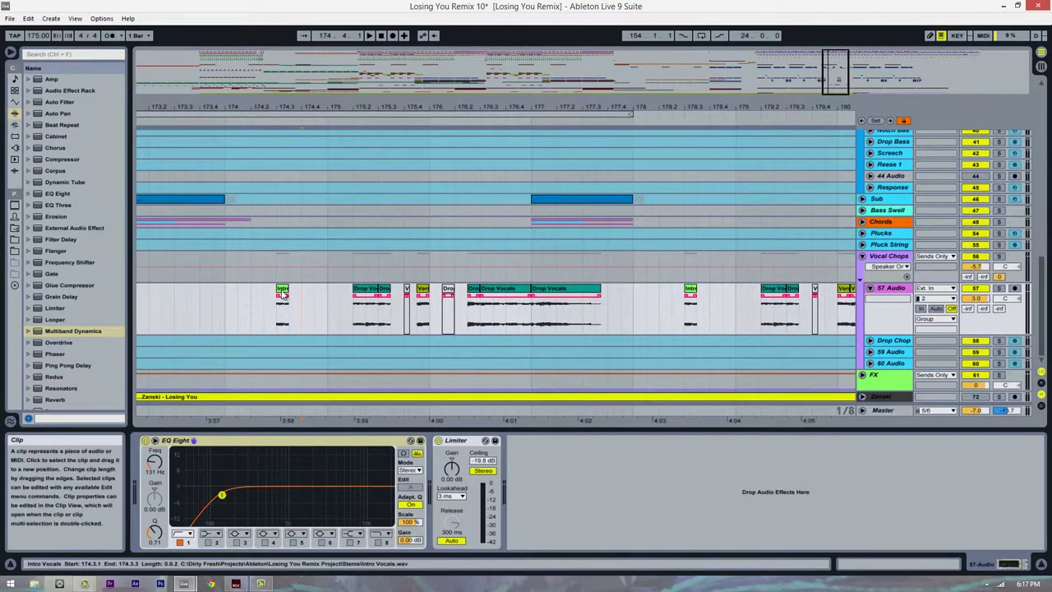
pyautogui.click(218, 320)
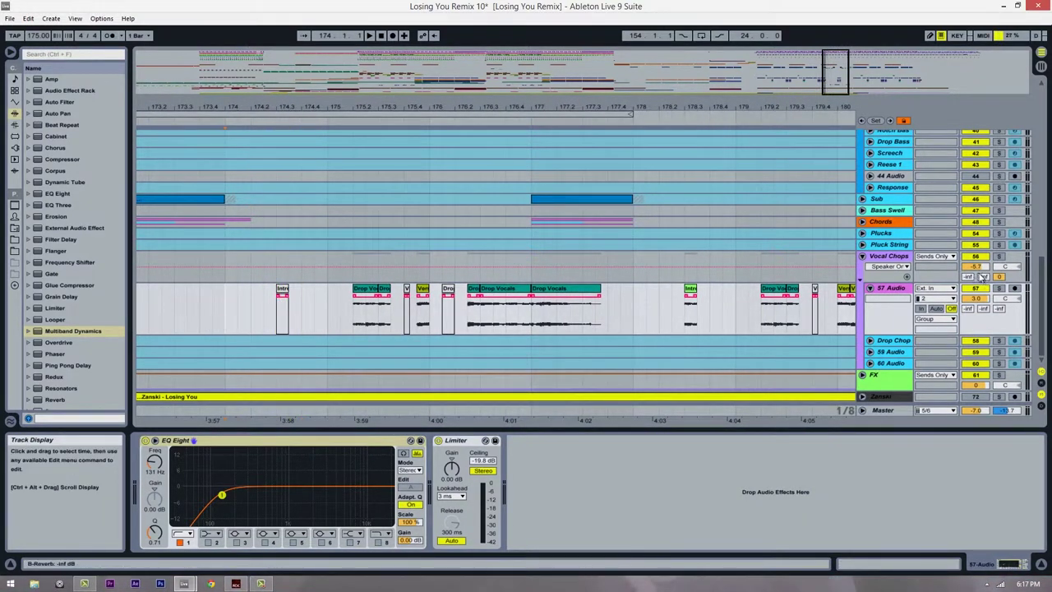
pyautogui.press('space')
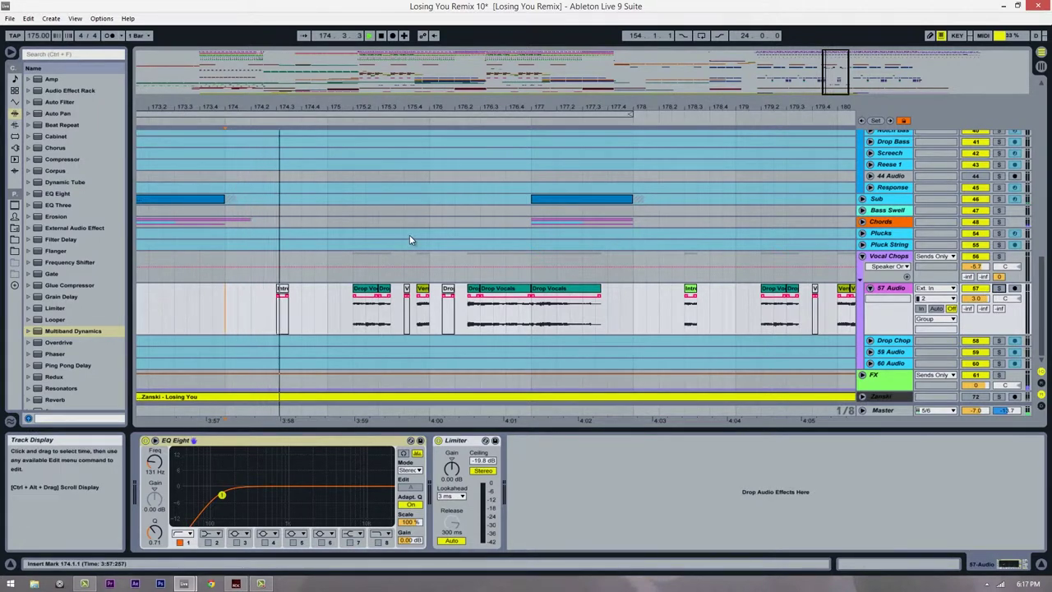
pyautogui.press('space')
pyautogui.press('space')
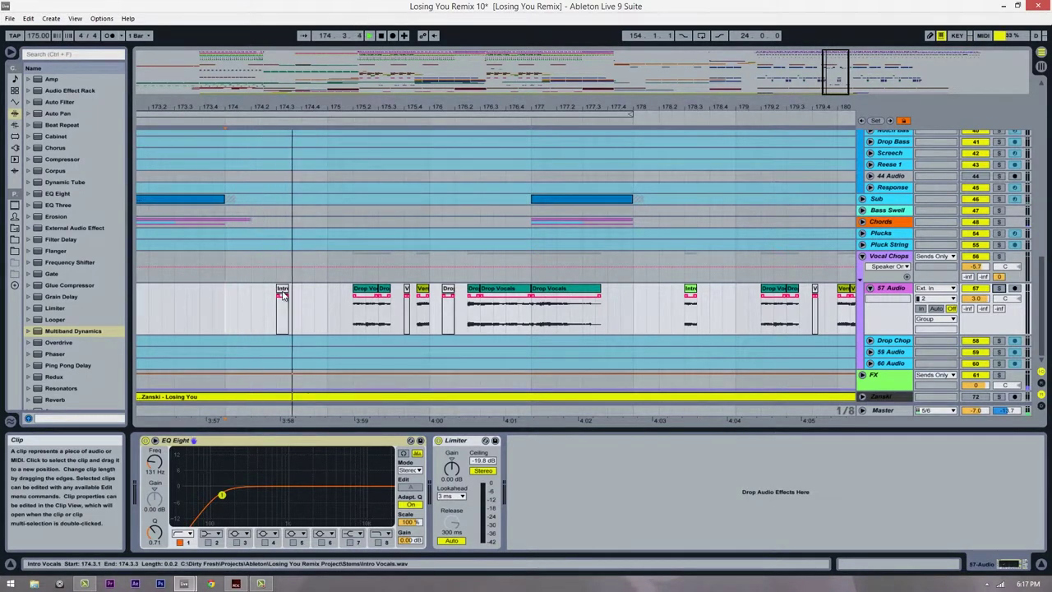
pyautogui.click(282, 298)
pyautogui.press('space')
pyautogui.click(224, 310)
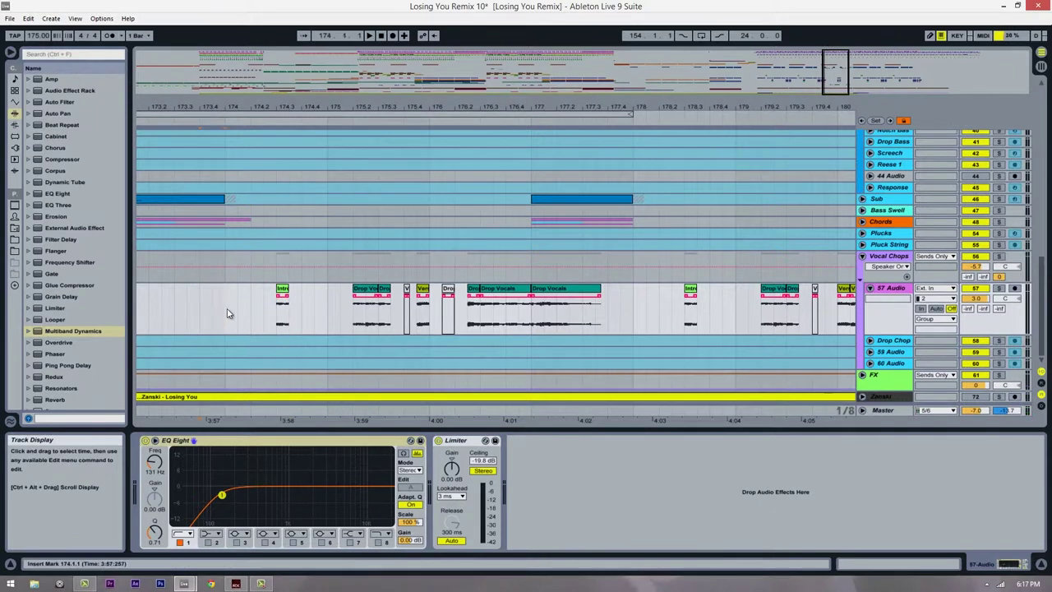
pyautogui.moveTo(429, 104); pyautogui.dragTo(431, 104)
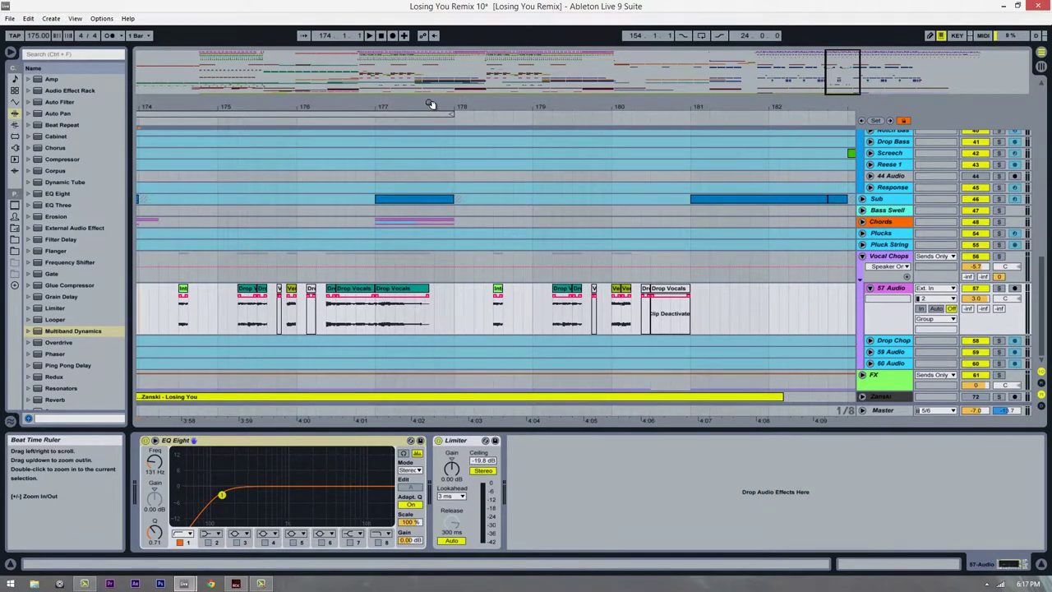
pyautogui.moveTo(431, 104); pyautogui.dragTo(432, 105)
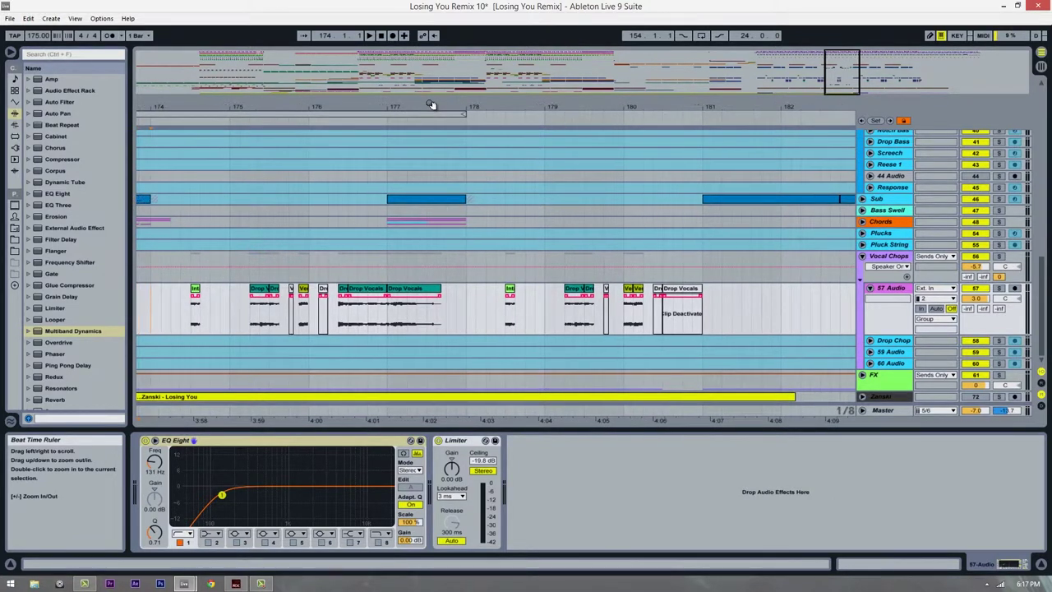
# Zoom in on the bass fill clips and select the Bass Fills track to show its effects.
pyautogui.scroll(10, 375, 314)
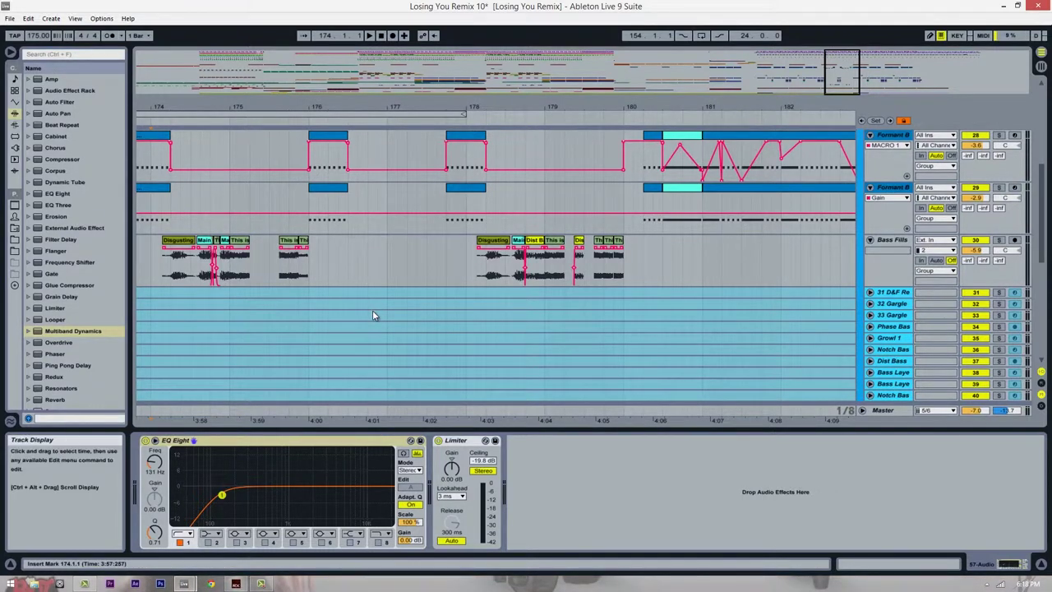
pyautogui.scroll(-1, 528, 256)
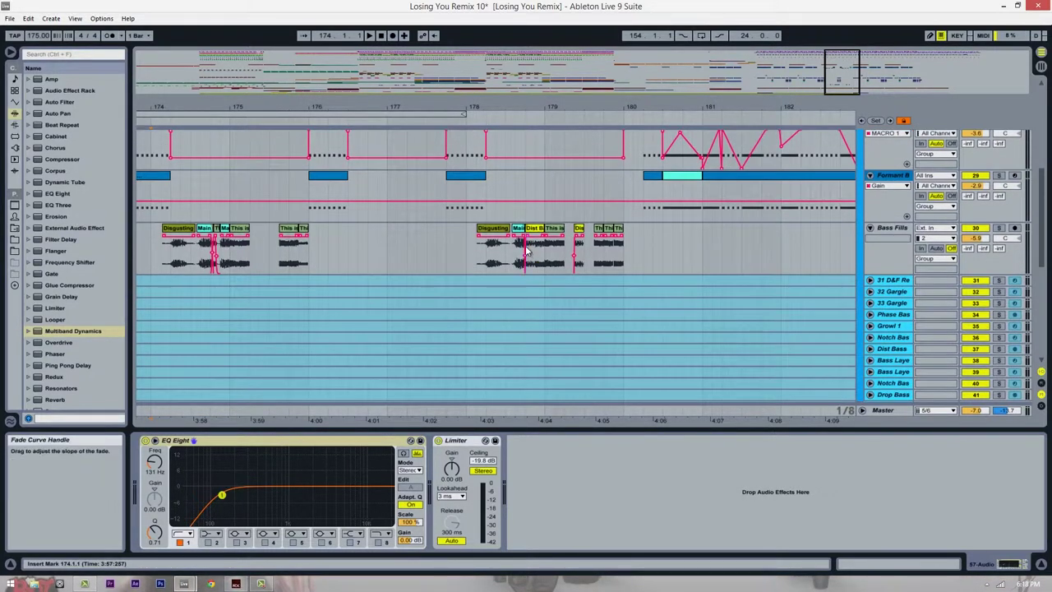
pyautogui.scroll(-1, 516, 251)
pyautogui.moveTo(509, 114); pyautogui.dragTo(495, 113)
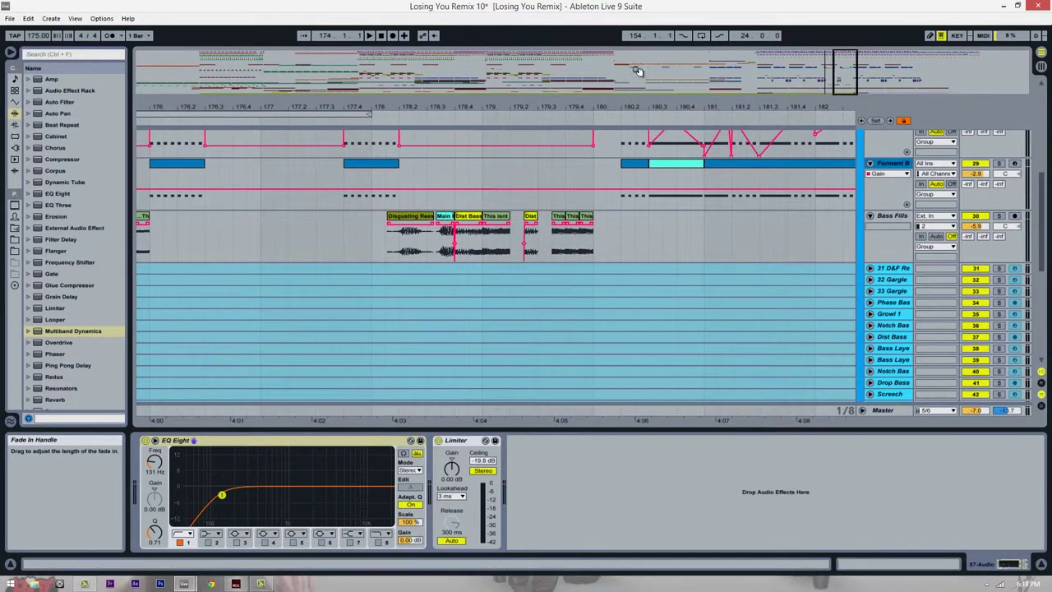
pyautogui.scroll(3, 446, 200)
pyautogui.scroll(-3, 457, 184)
pyautogui.scroll(-2, 457, 188)
pyautogui.scroll(2, 457, 189)
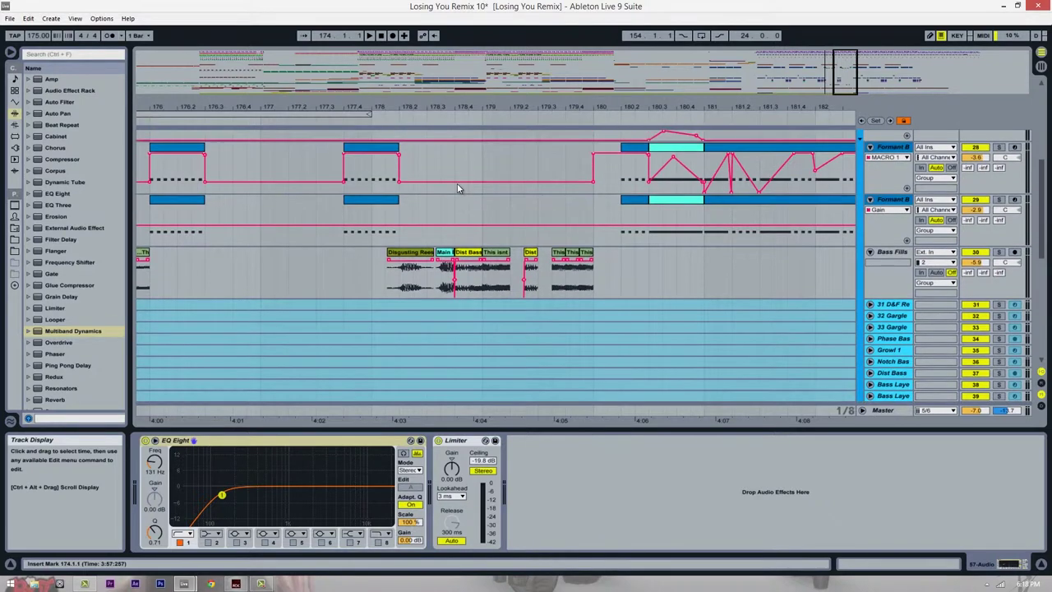
pyautogui.scroll(-1, 457, 190)
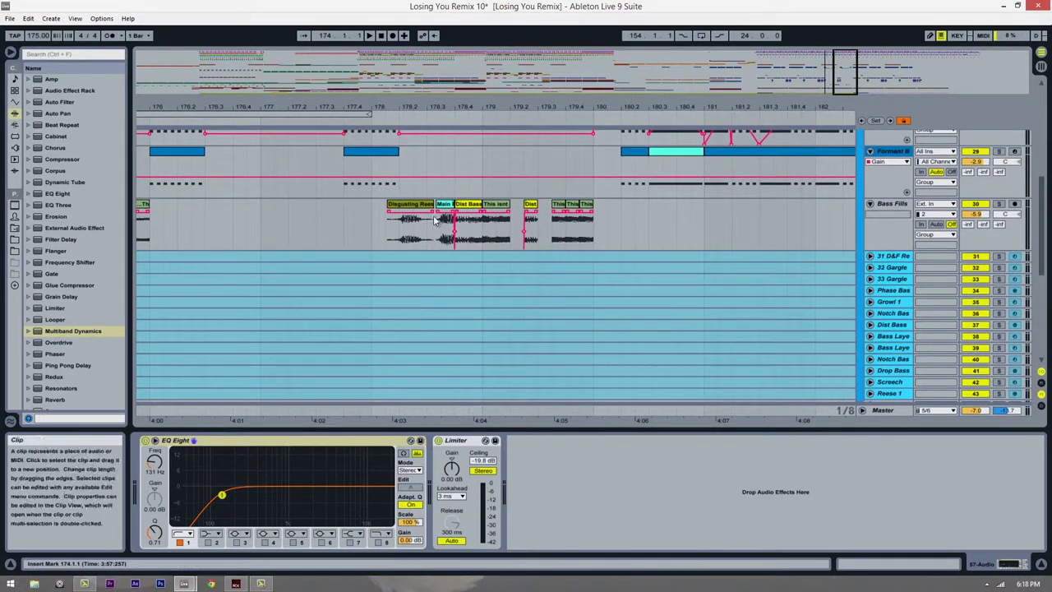
pyautogui.scroll(-1, 399, 230)
pyautogui.click(374, 228)
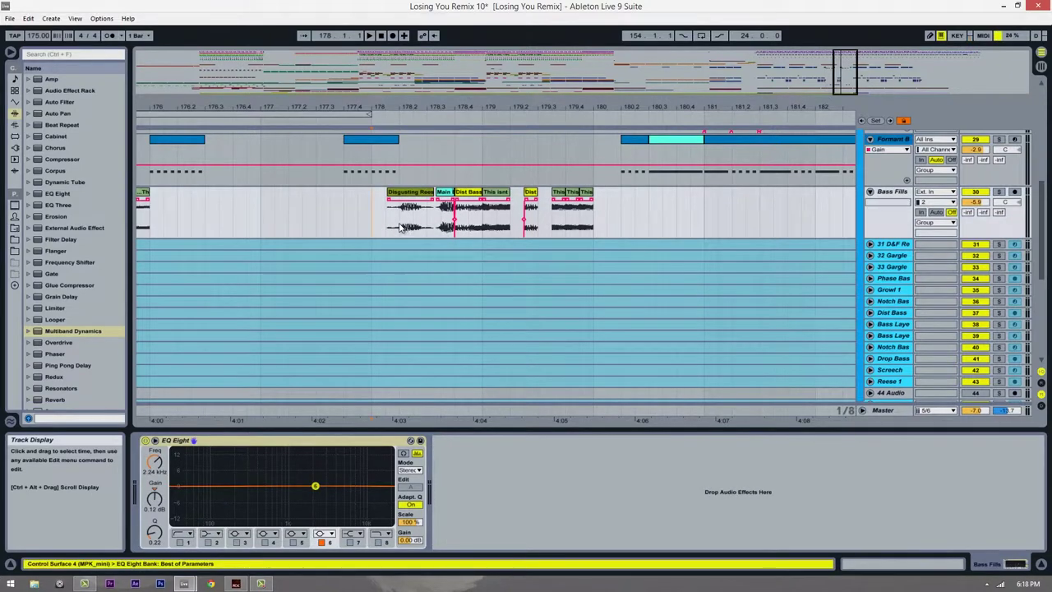
# Zoom in around bar 178 and select the Dist Bass fill clip on Bass Fills.
pyautogui.scroll(-1, 366, 239)
pyautogui.scroll(3, 367, 239)
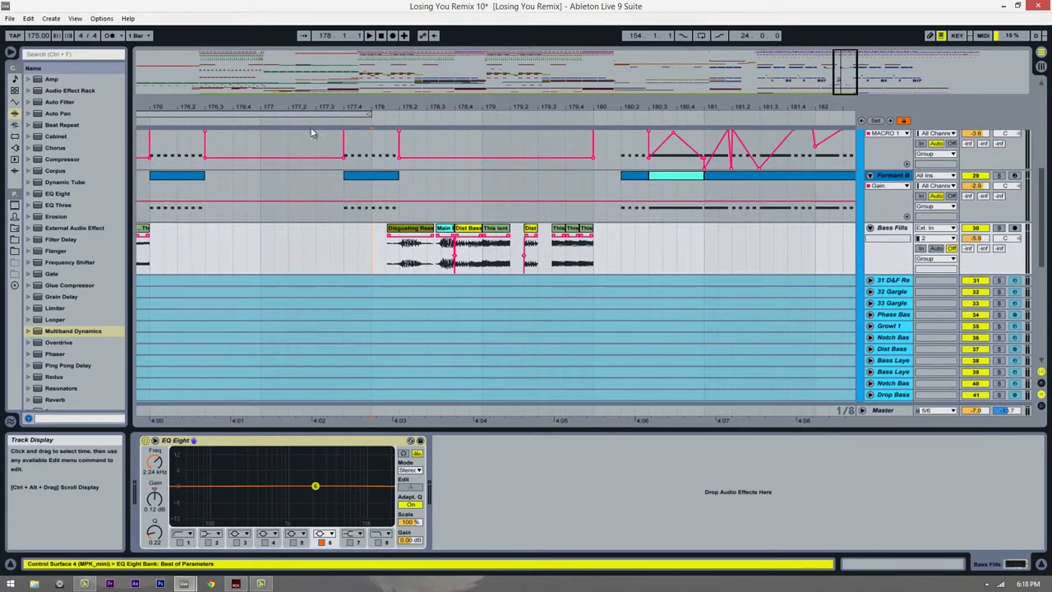
pyautogui.scroll(-3, 317, 309)
pyautogui.scroll(-8, 316, 314)
pyautogui.scroll(10, 333, 294)
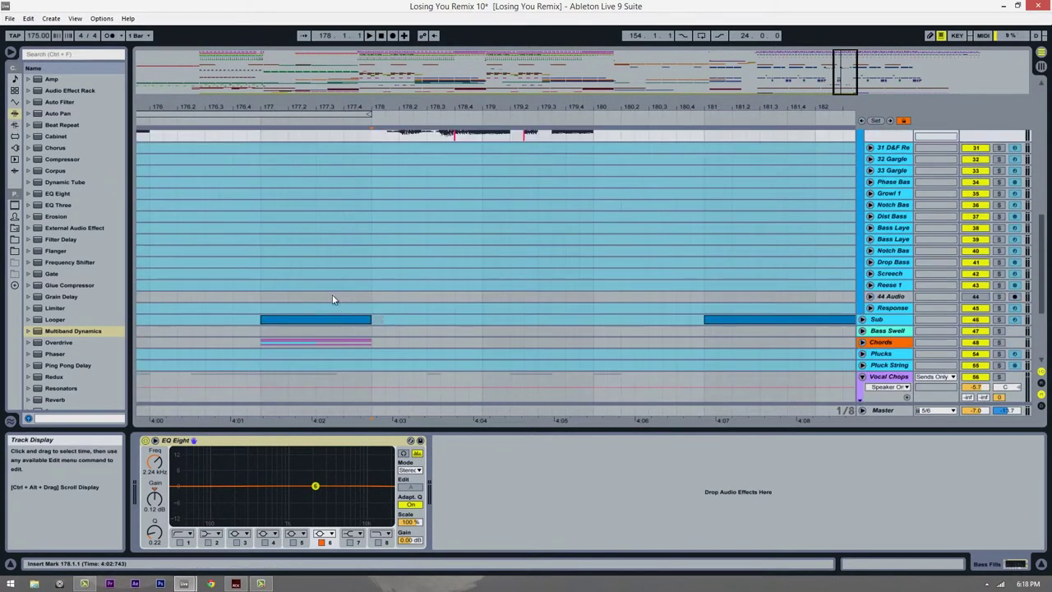
pyautogui.scroll(3, 354, 271)
pyautogui.scroll(-2, 369, 294)
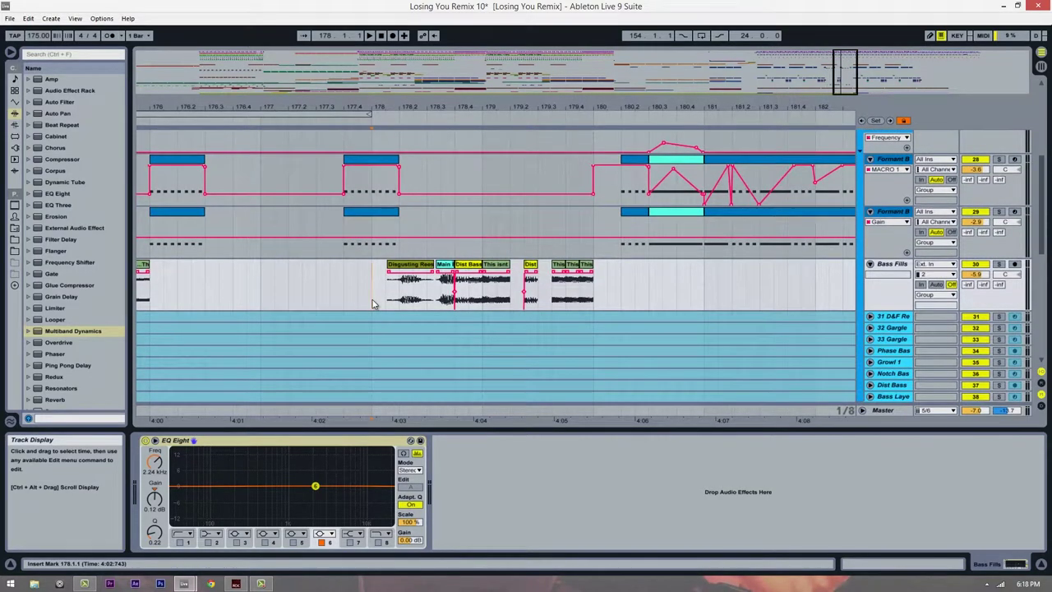
pyautogui.scroll(-3, 379, 279)
pyautogui.moveTo(416, 108); pyautogui.dragTo(419, 115)
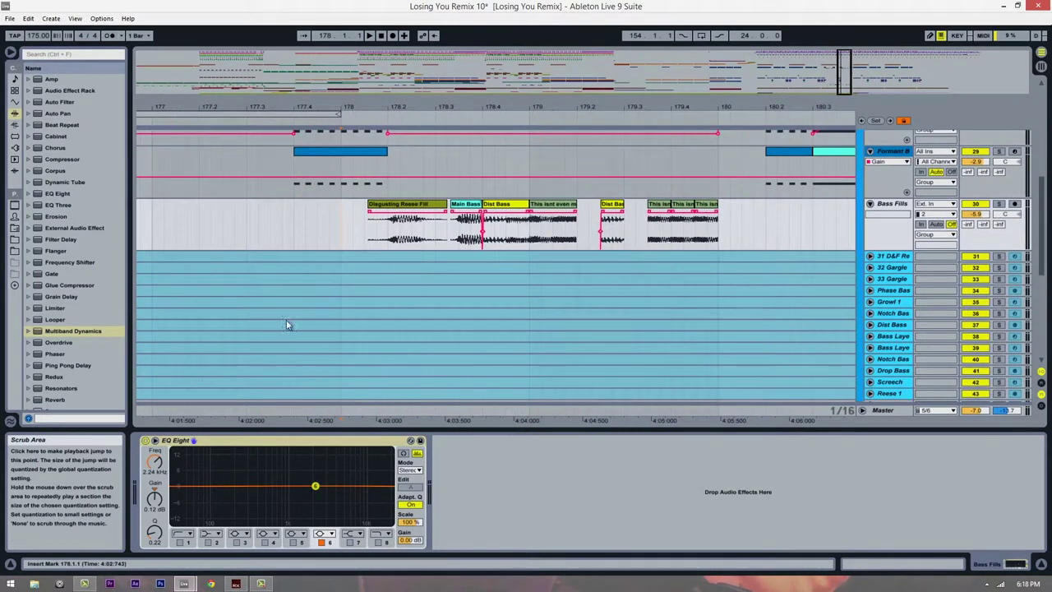
pyautogui.scroll(1, 339, 242)
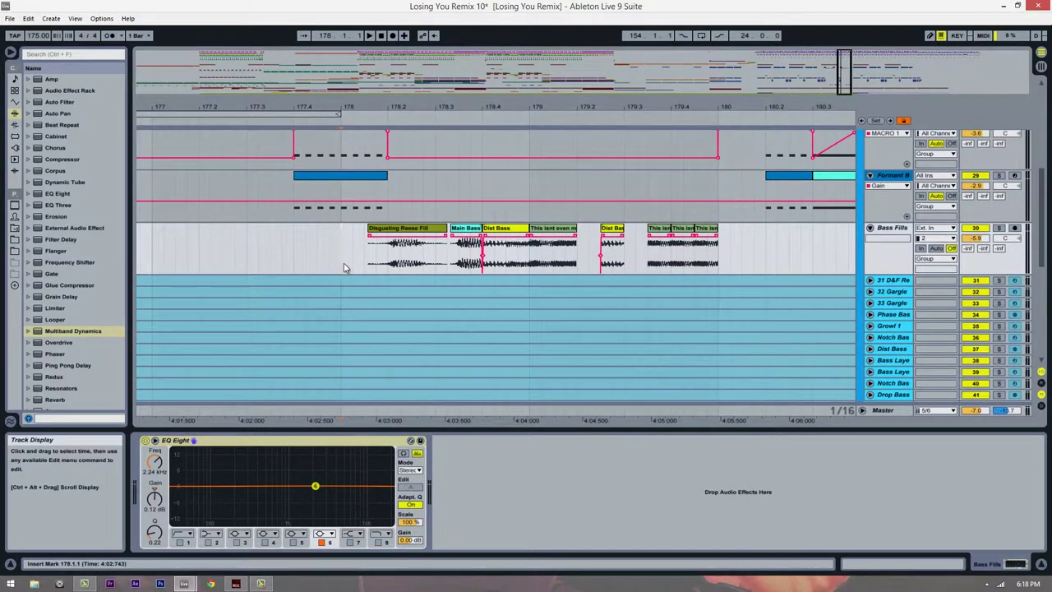
pyautogui.moveTo(489, 107); pyautogui.dragTo(483, 87)
pyautogui.scroll(1, 505, 288)
pyautogui.scroll(-3, 505, 289)
pyautogui.scroll(3, 435, 189)
pyautogui.scroll(1, 434, 188)
pyautogui.scroll(-2, 346, 317)
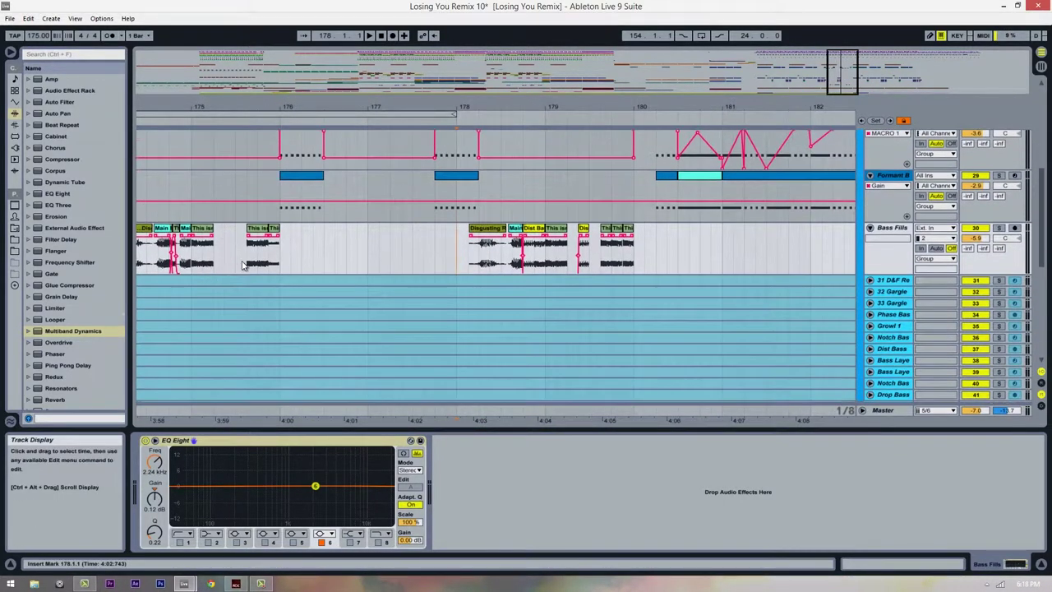
pyautogui.hscroll(-2, 423, 111)
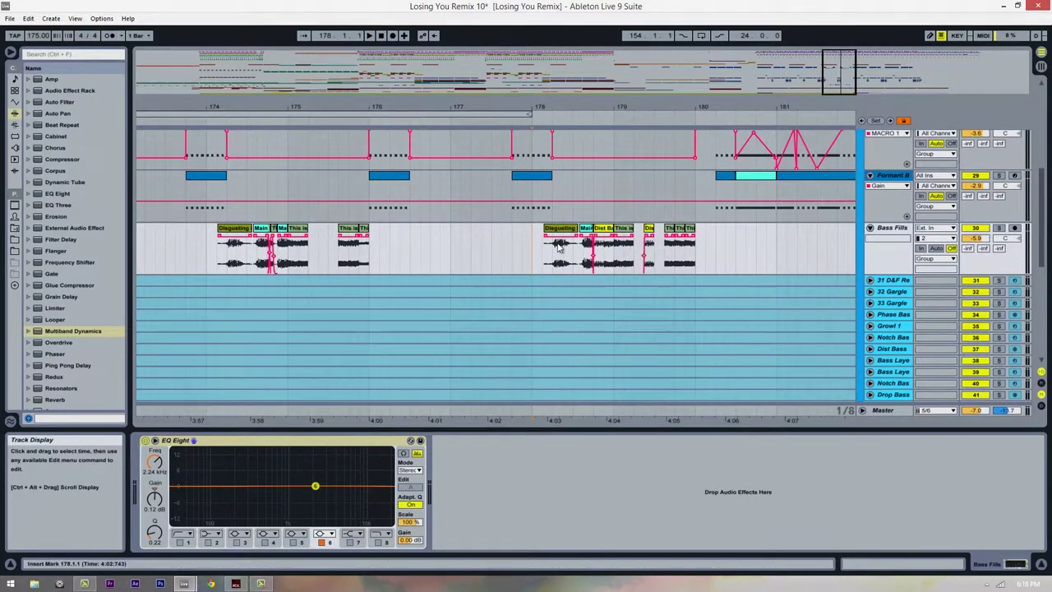
pyautogui.scroll(-1, 621, 249)
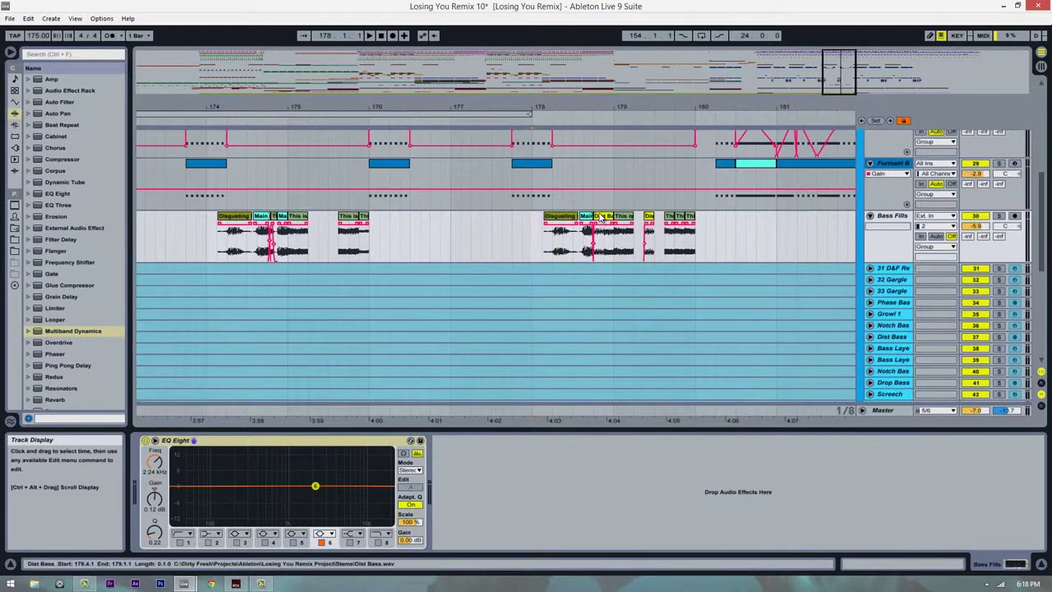
pyautogui.click(602, 256)
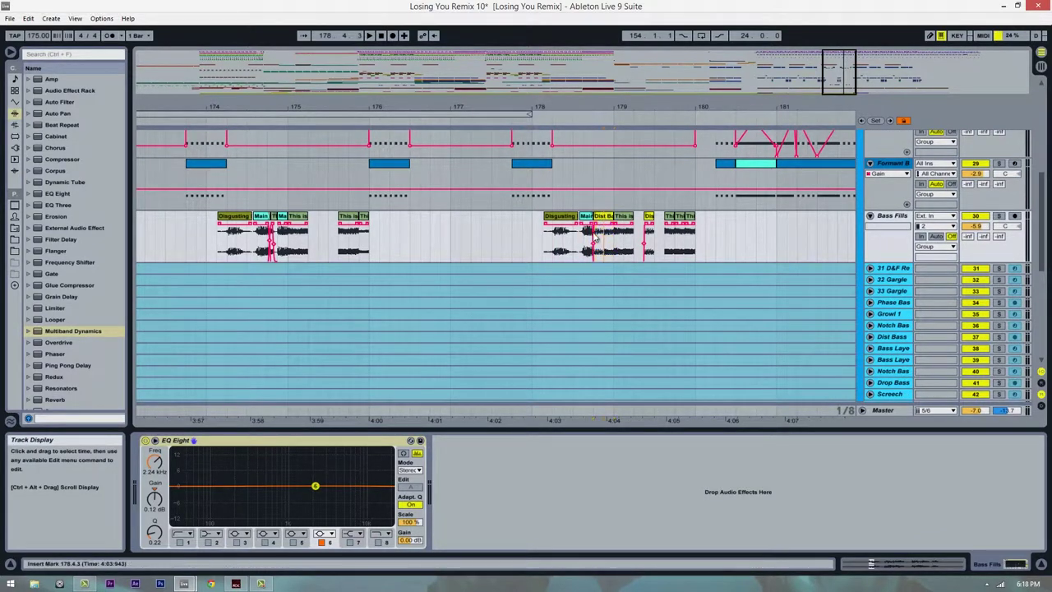
pyautogui.click(999, 216)
pyautogui.press('space')
pyautogui.press('space')
pyautogui.press('space')
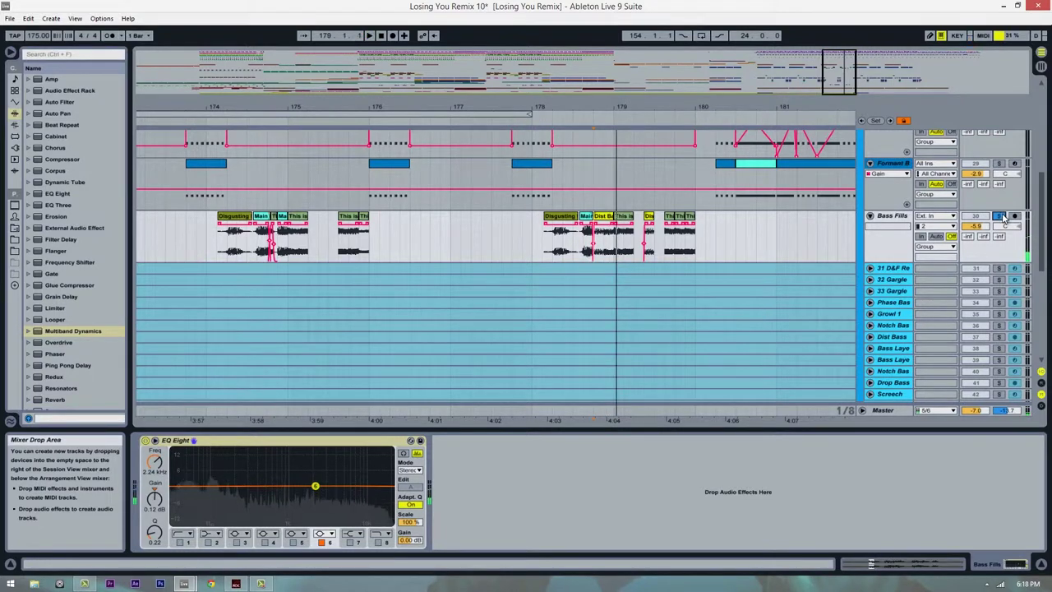
pyautogui.click(1000, 215)
pyautogui.scroll(-3, 547, 231)
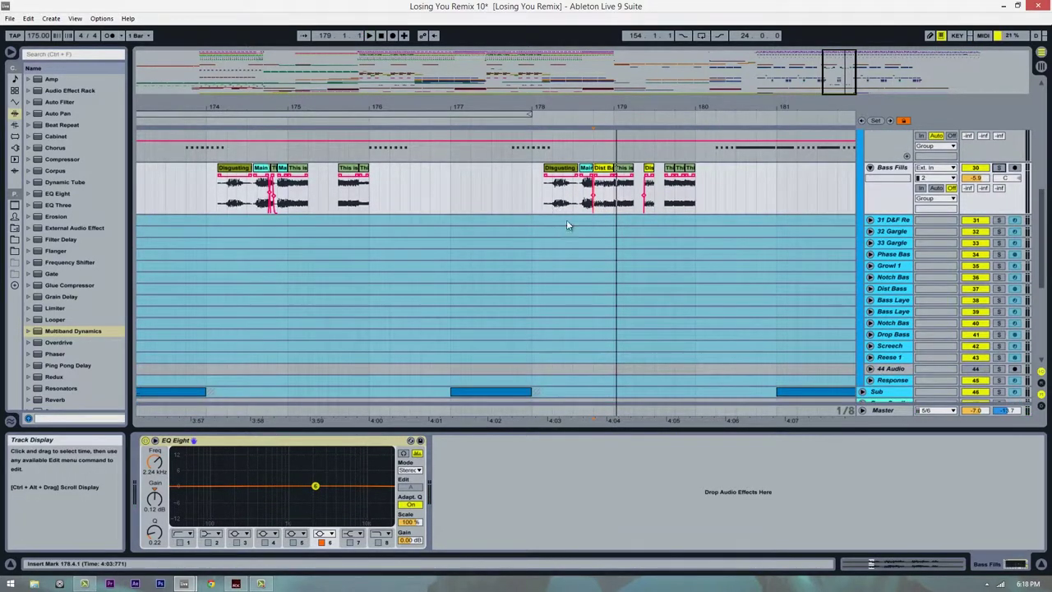
pyautogui.scroll(3, 567, 222)
pyautogui.moveTo(685, 108); pyautogui.dragTo(686, 132)
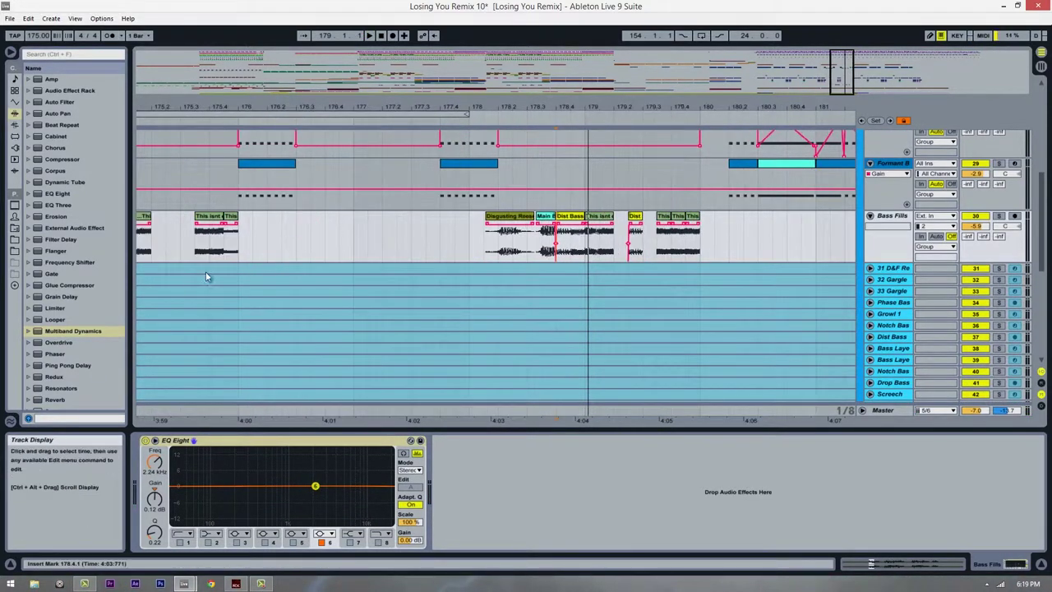
pyautogui.click(205, 251)
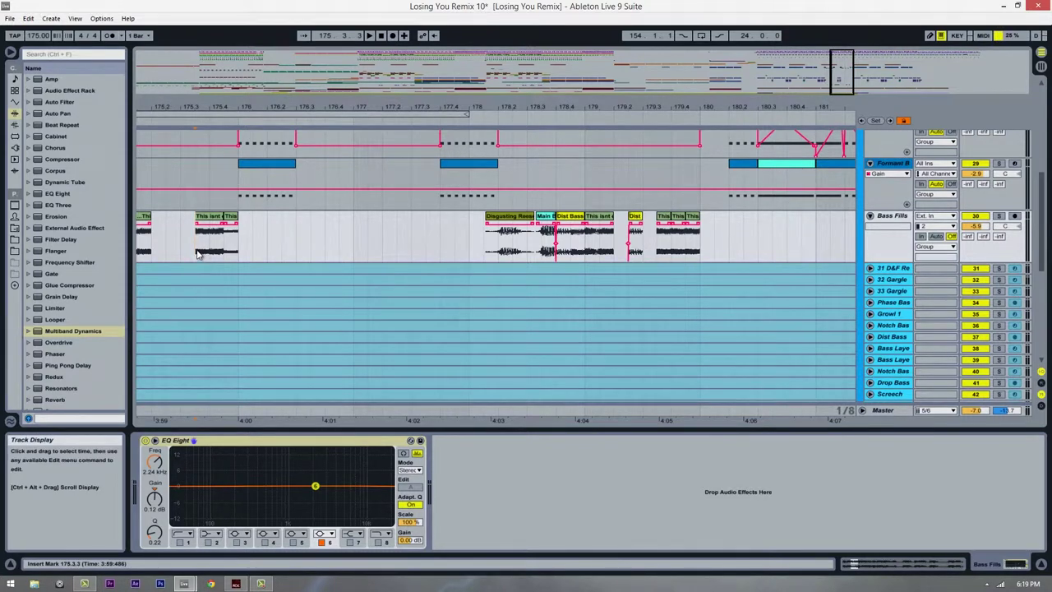
pyautogui.press('space')
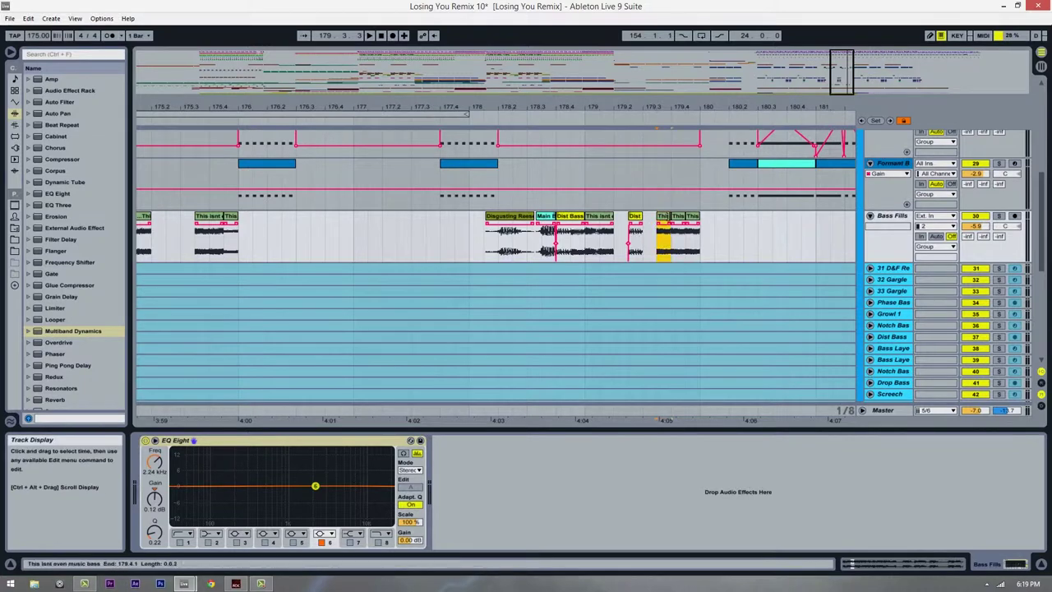
pyautogui.moveTo(670, 250); pyautogui.dragTo(659, 253)
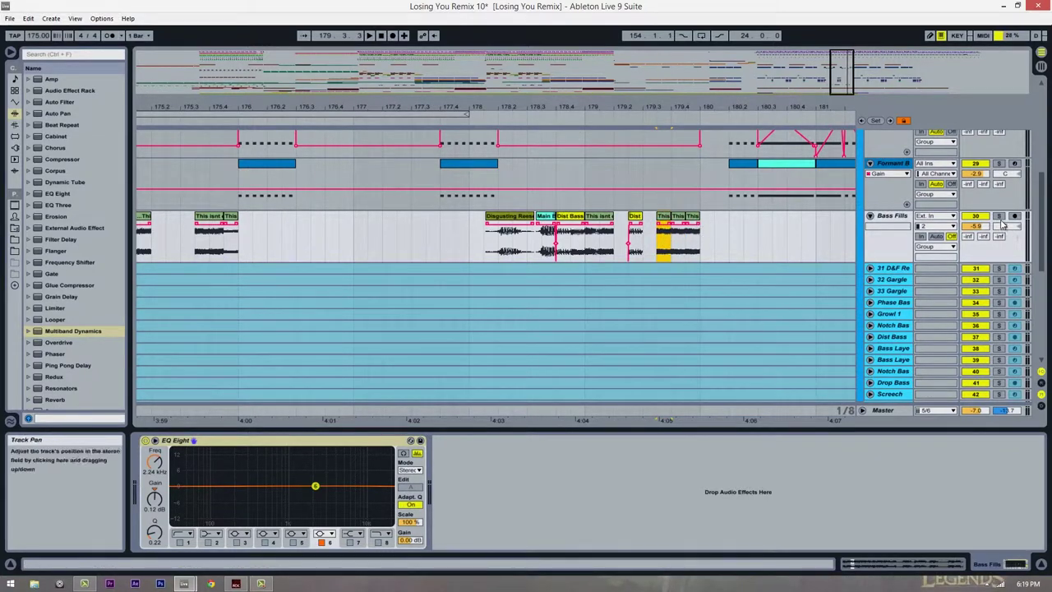
pyautogui.press('space')
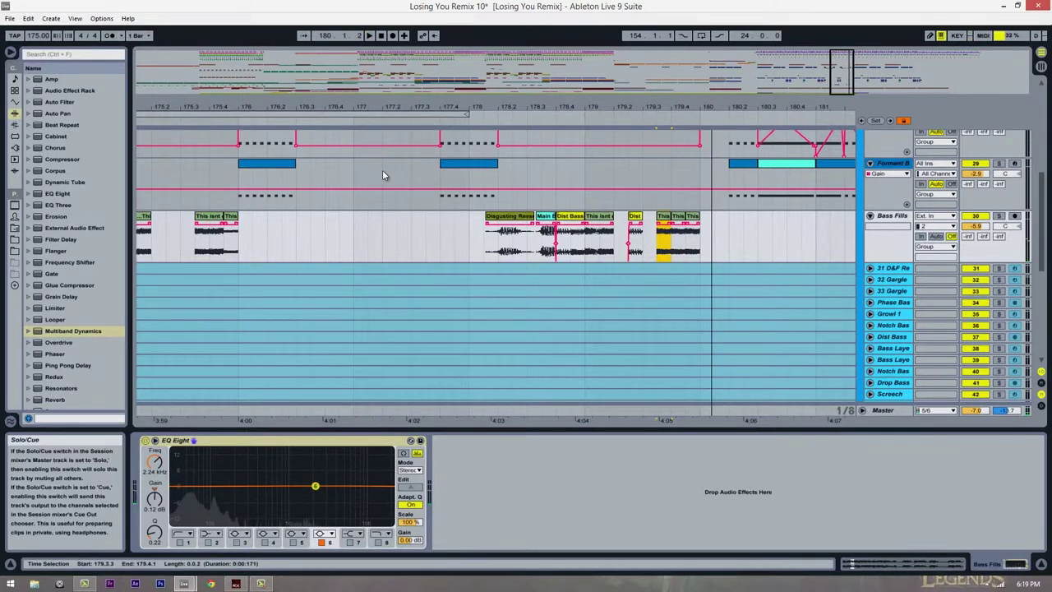
pyautogui.press('space')
pyautogui.click(469, 254)
pyautogui.scroll(-10, 492, 256)
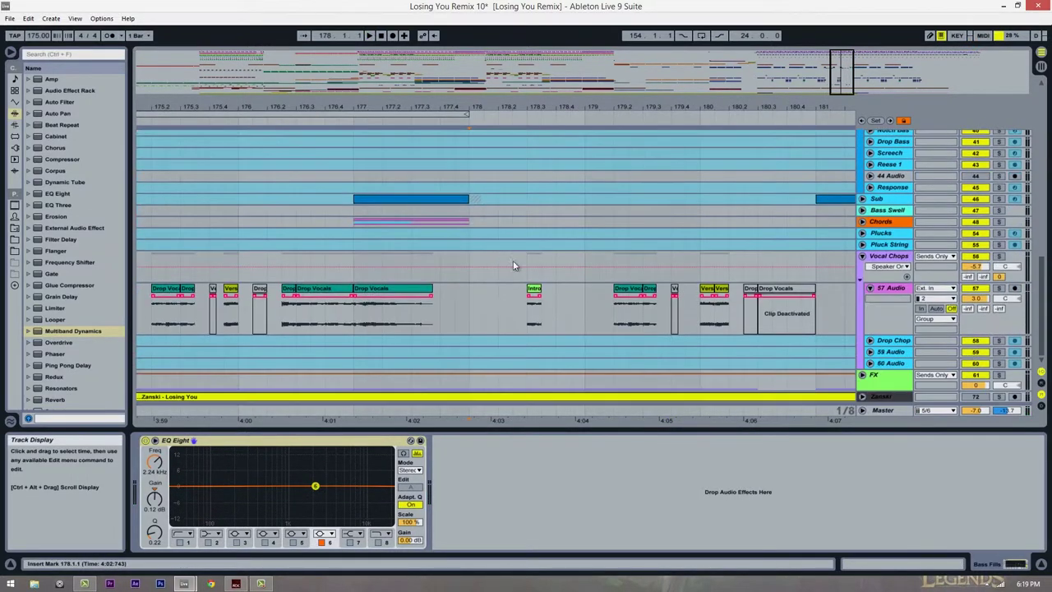
pyautogui.click(724, 303)
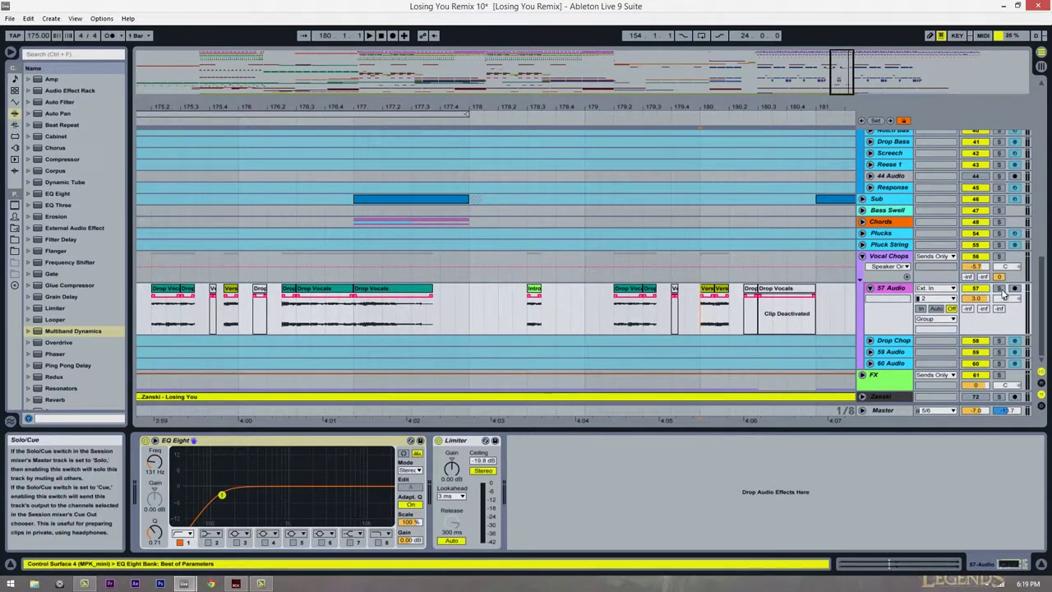
pyautogui.press('space')
pyautogui.scroll(2, 690, 296)
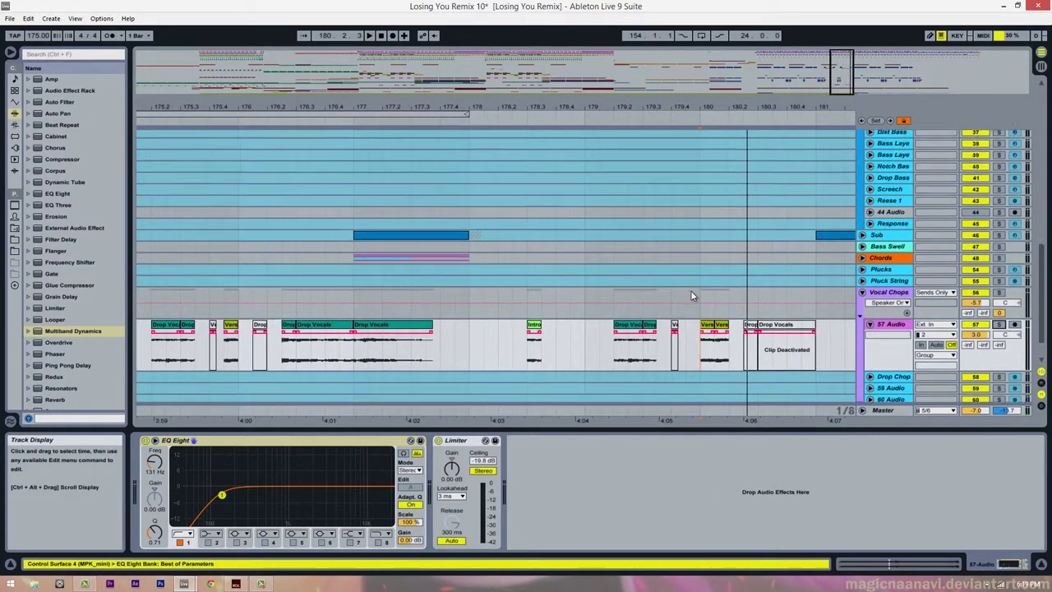
pyautogui.scroll(5, 690, 296)
pyautogui.moveTo(662, 245); pyautogui.dragTo(702, 245)
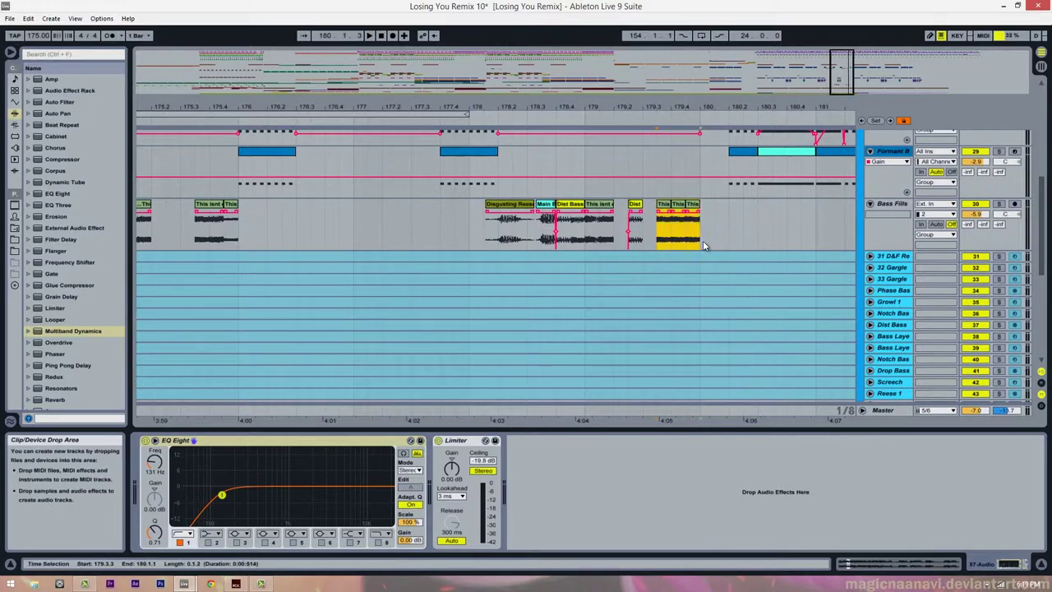
pyautogui.click(892, 203)
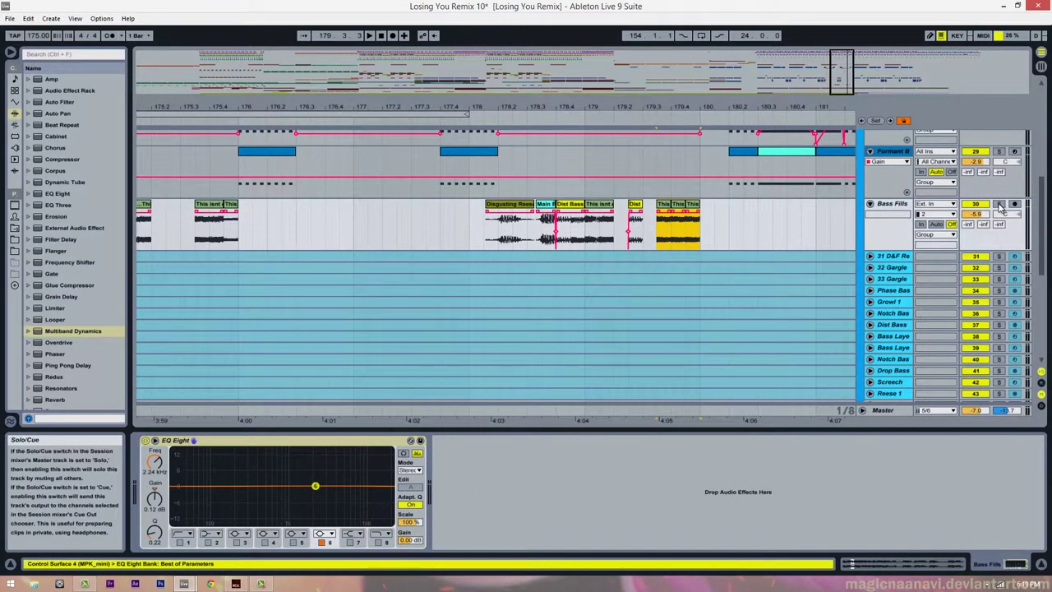
pyautogui.click(436, 236)
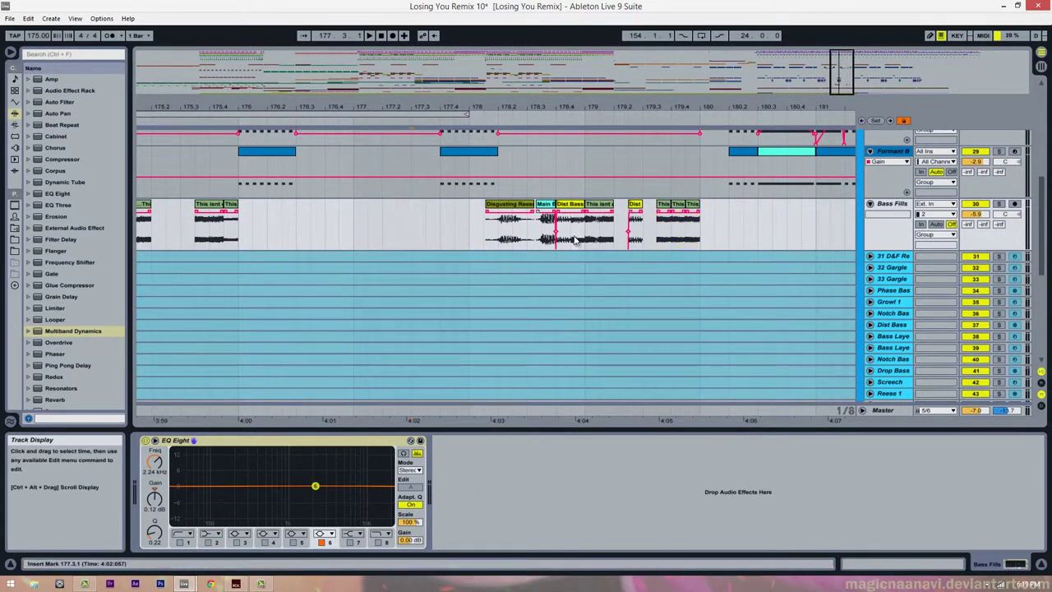
pyautogui.press('space')
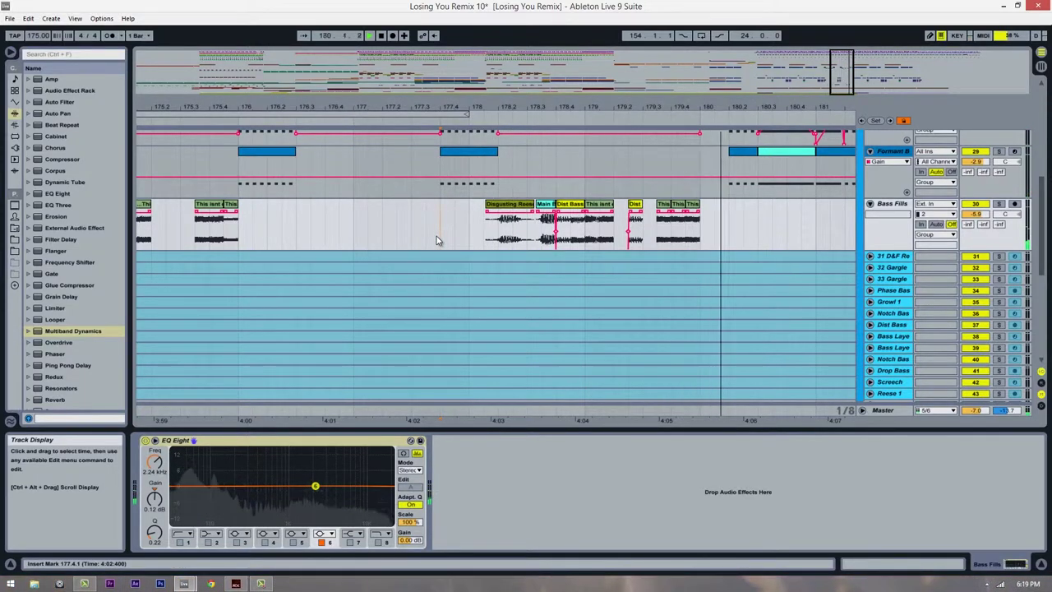
pyautogui.press('space')
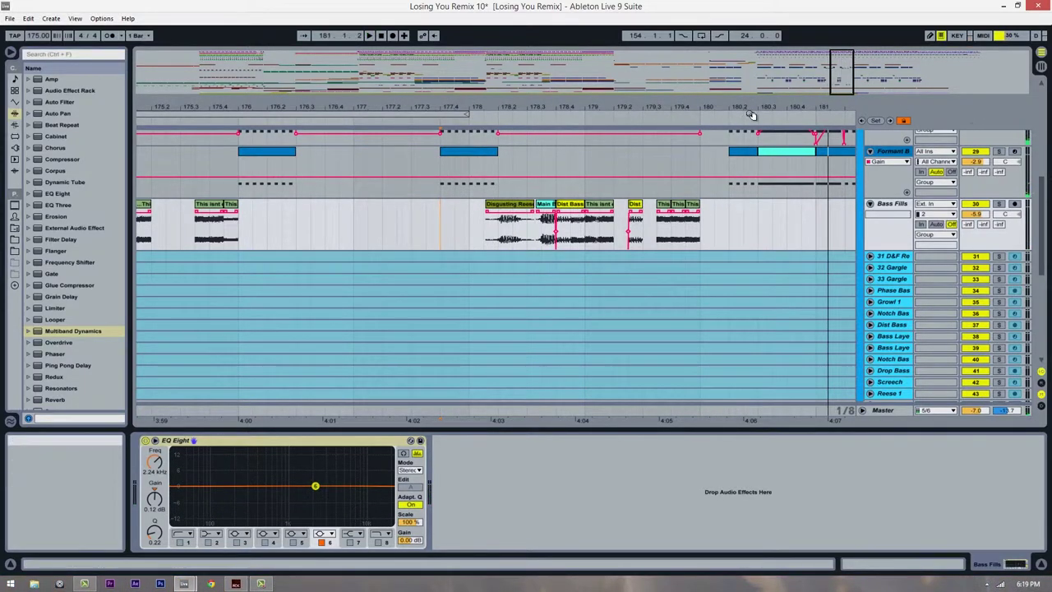
# Bring bar 181 into view and show the Dist Basses track's effect chain.
pyautogui.moveTo(813, 109); pyautogui.dragTo(650, 109)
pyautogui.scroll(6, 652, 279)
pyautogui.scroll(-3, 653, 265)
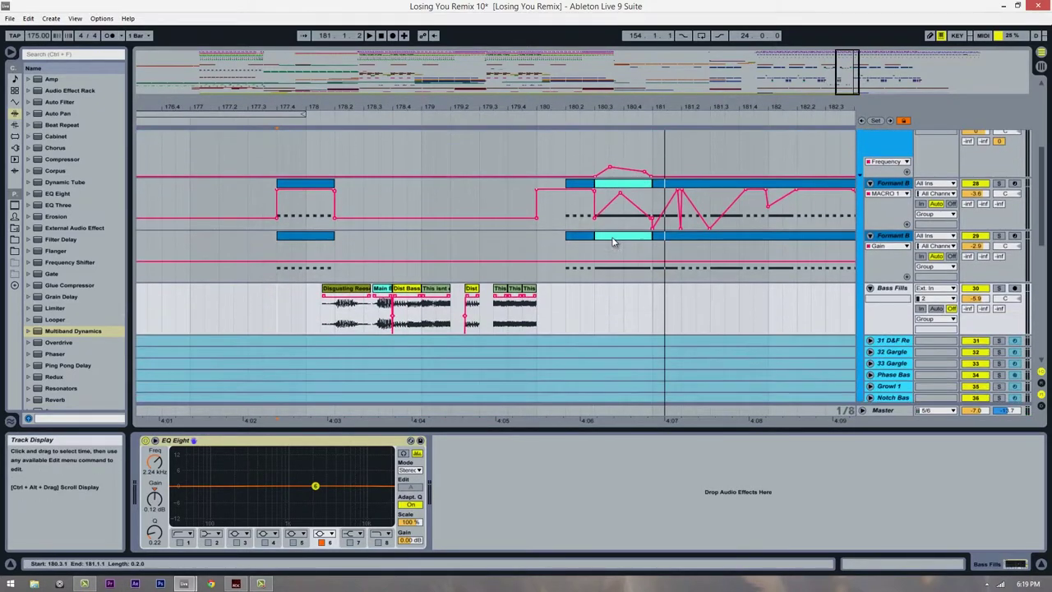
pyautogui.scroll(3, 713, 314)
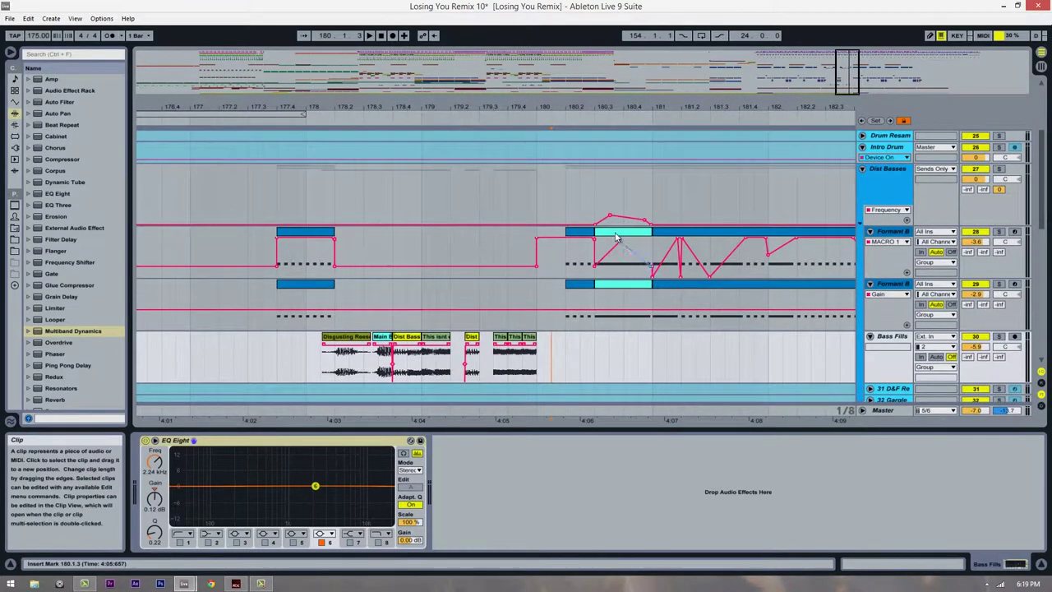
pyautogui.scroll(2, 616, 280)
pyautogui.scroll(-2, 624, 222)
pyautogui.moveTo(639, 108)
pyautogui.mouseDown()
pyautogui.moveTo(586, 106)
pyautogui.moveTo(645, 104)
pyautogui.mouseUp()
pyautogui.scroll(2, 591, 189)
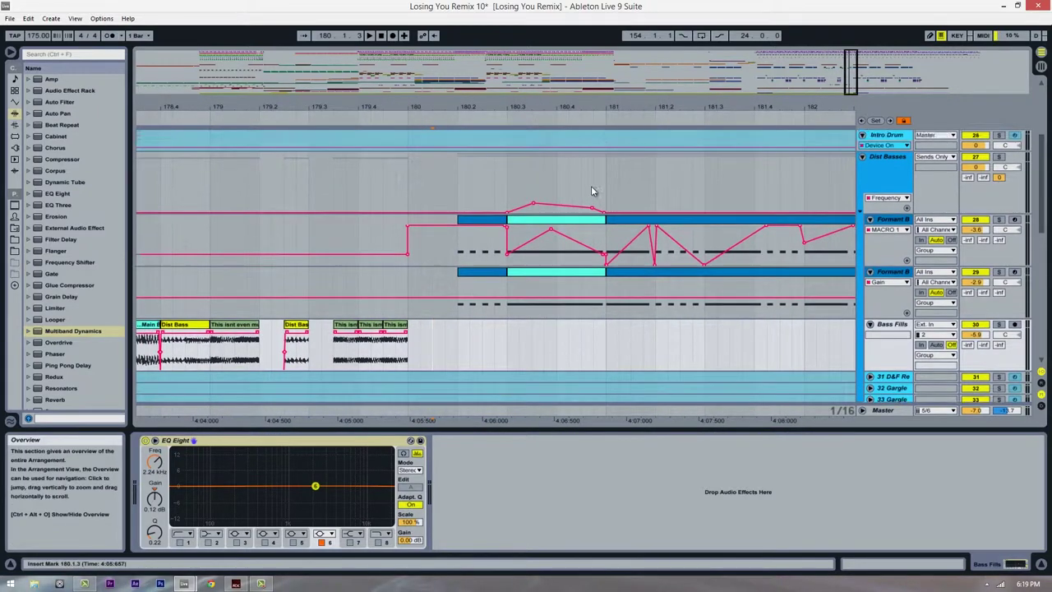
pyautogui.click(483, 229)
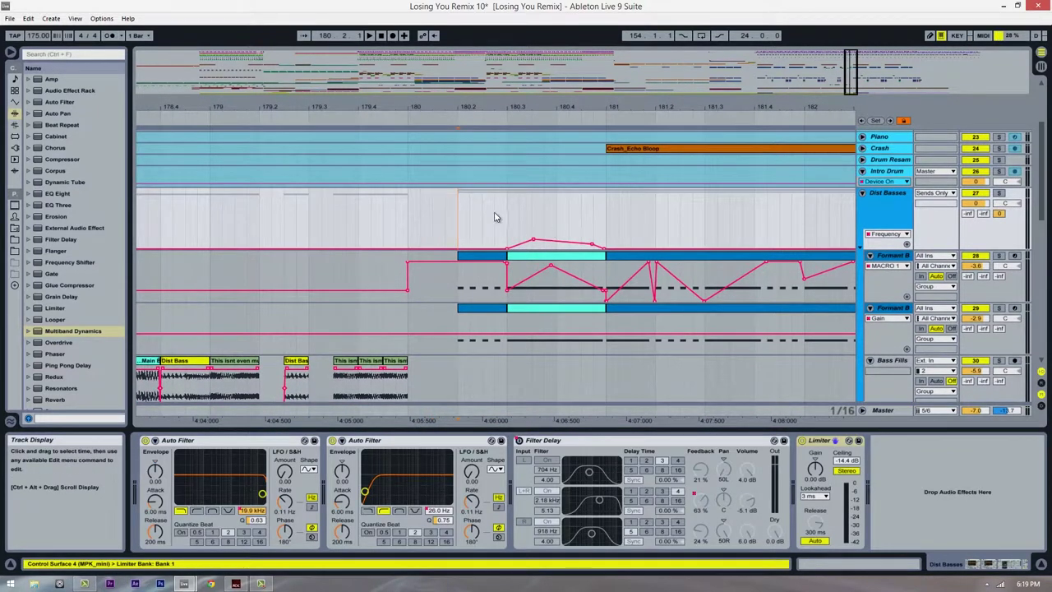
pyautogui.click(904, 216)
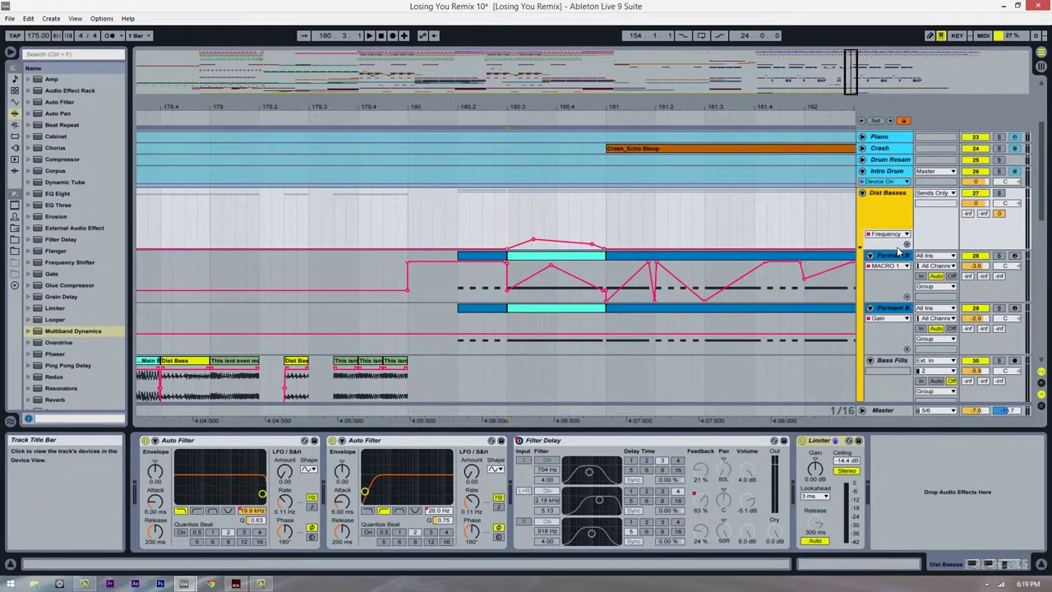
pyautogui.doubleClick(895, 211)
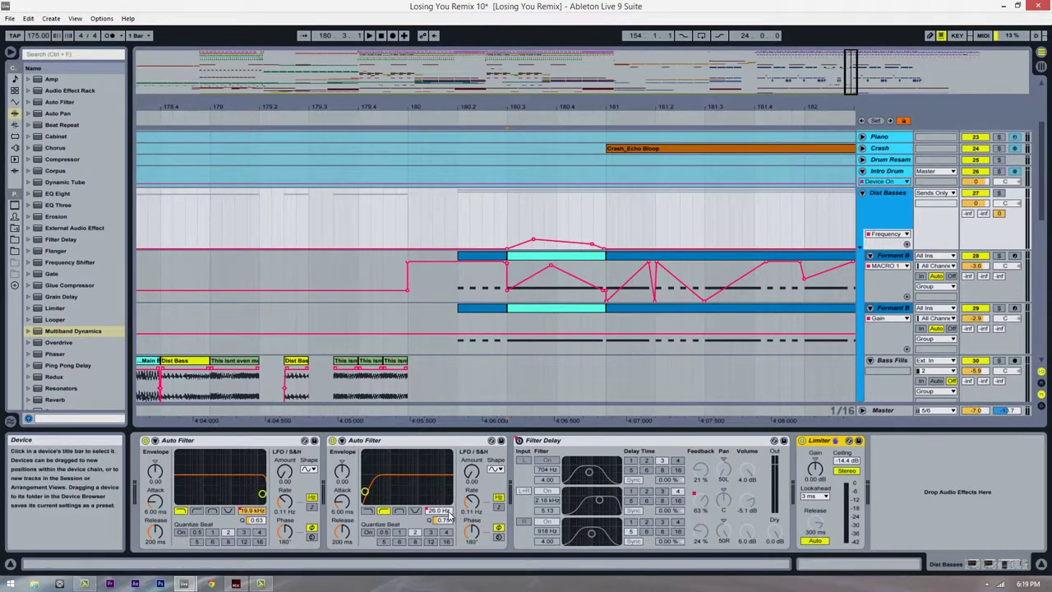
# Compare Dist Basses with its second Auto Filter off and on, playing from 180.3.1 and bar 180.
pyautogui.click(564, 206)
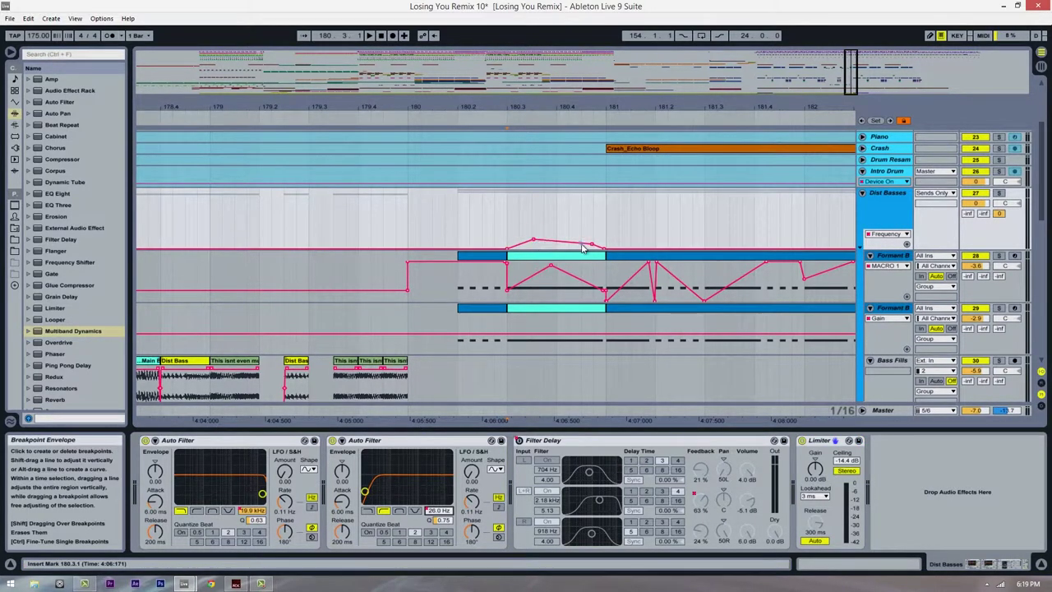
pyautogui.click(332, 439)
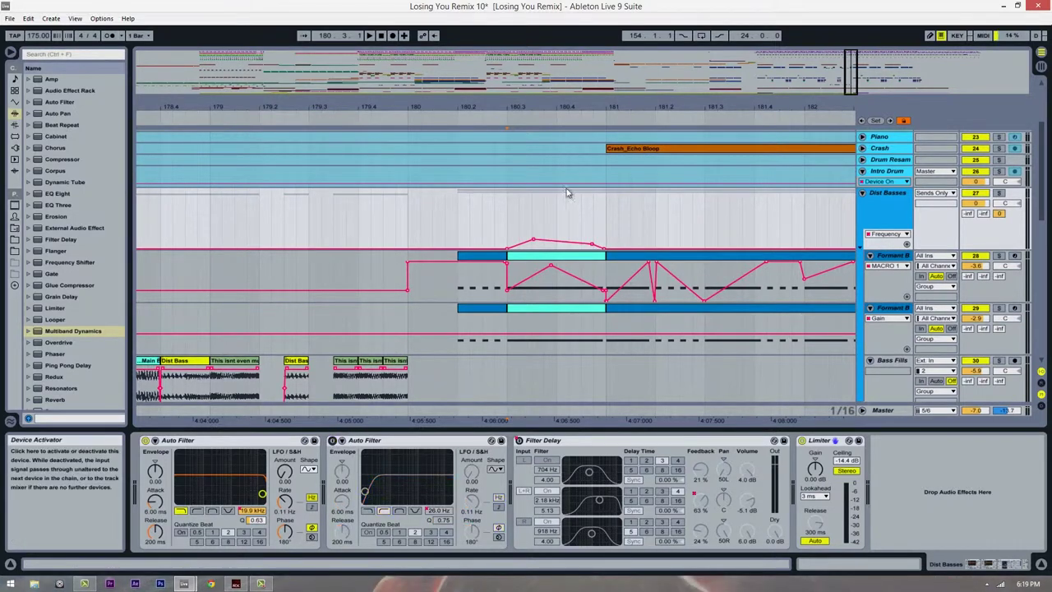
pyautogui.press('space')
pyautogui.press('space')
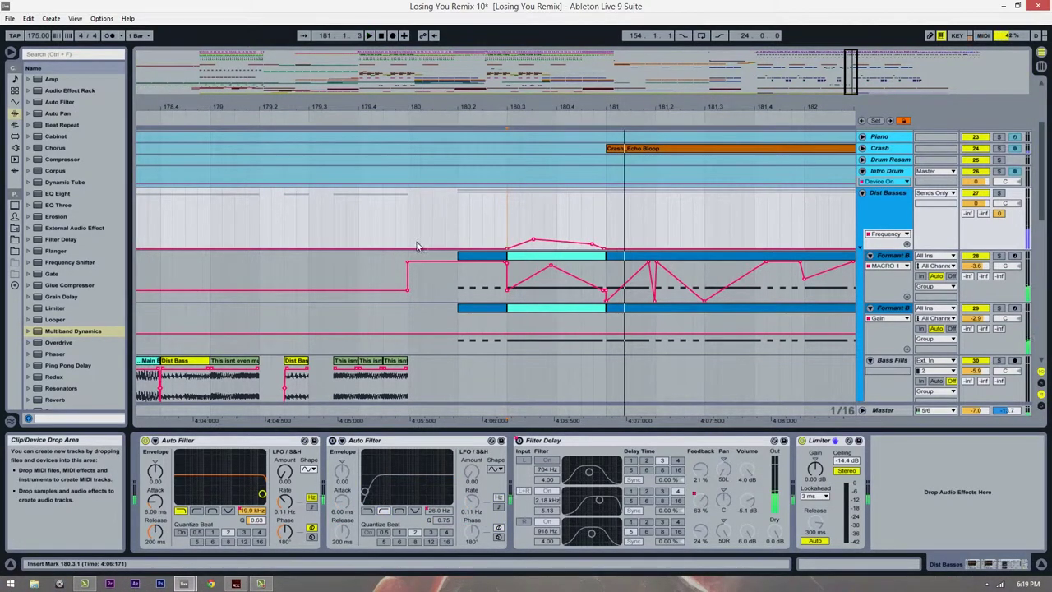
pyautogui.click(383, 223)
pyautogui.press('space')
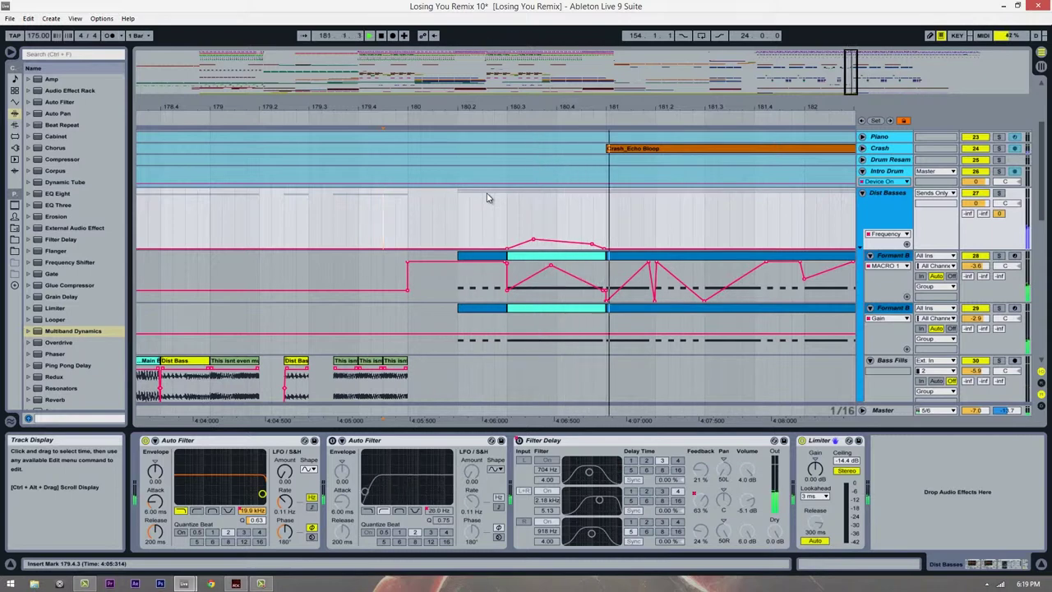
pyautogui.press('space')
pyautogui.click(332, 441)
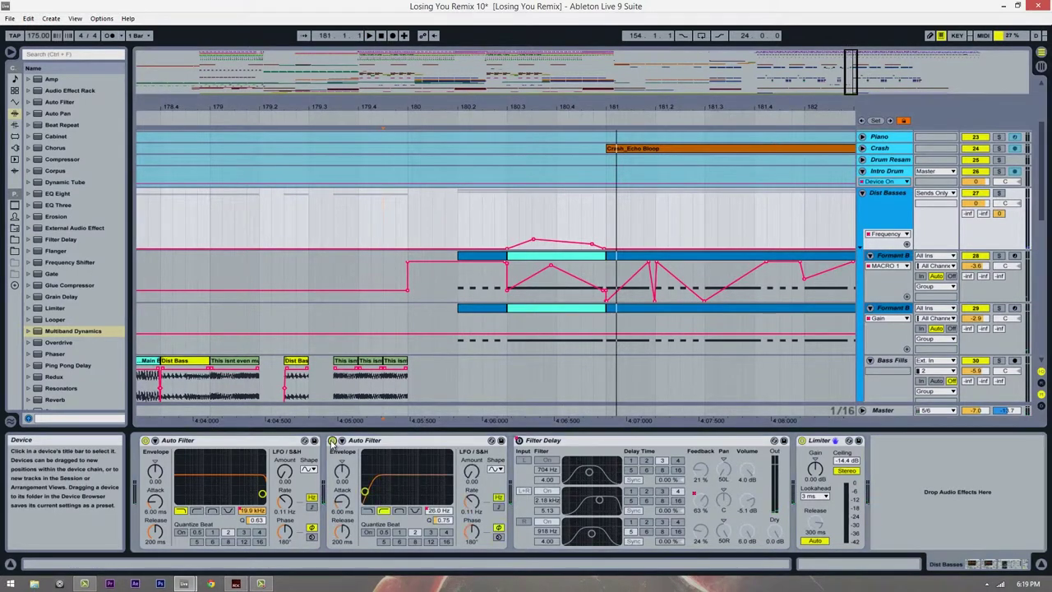
pyautogui.click(410, 235)
pyautogui.press('space')
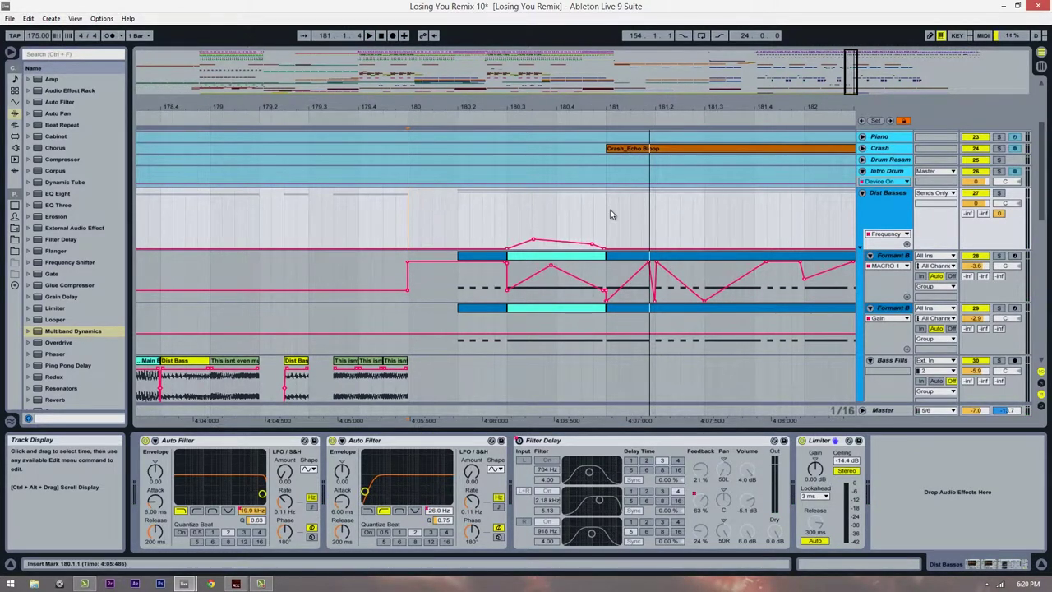
# On Formant Bass, trial-raise Massive MACRO 1 to about 0.12, audition, then re-enable its automation.
pyautogui.scroll(-1, 611, 214)
pyautogui.click(889, 231)
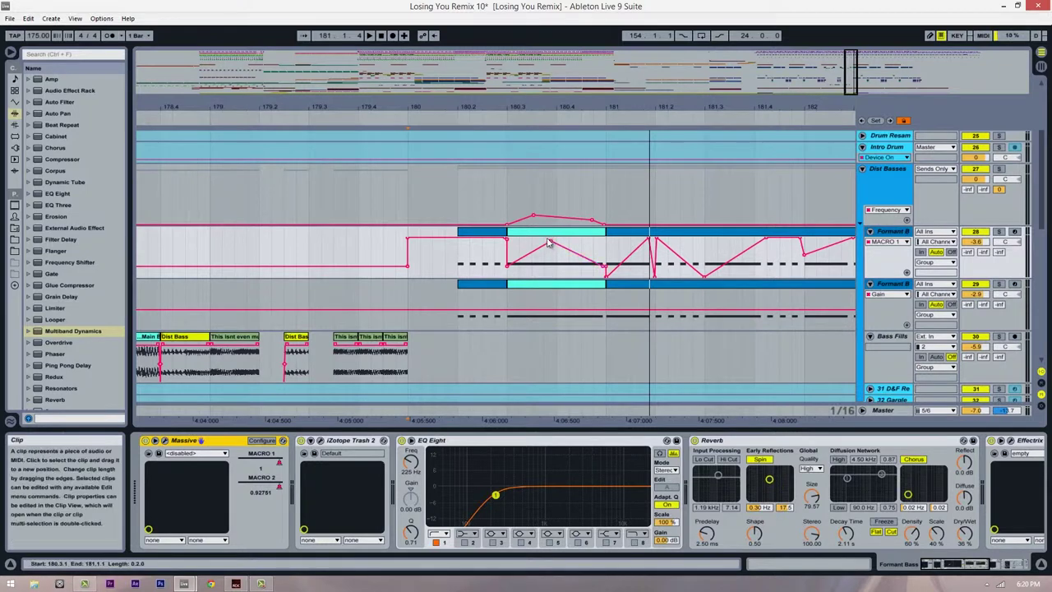
pyautogui.click(505, 282)
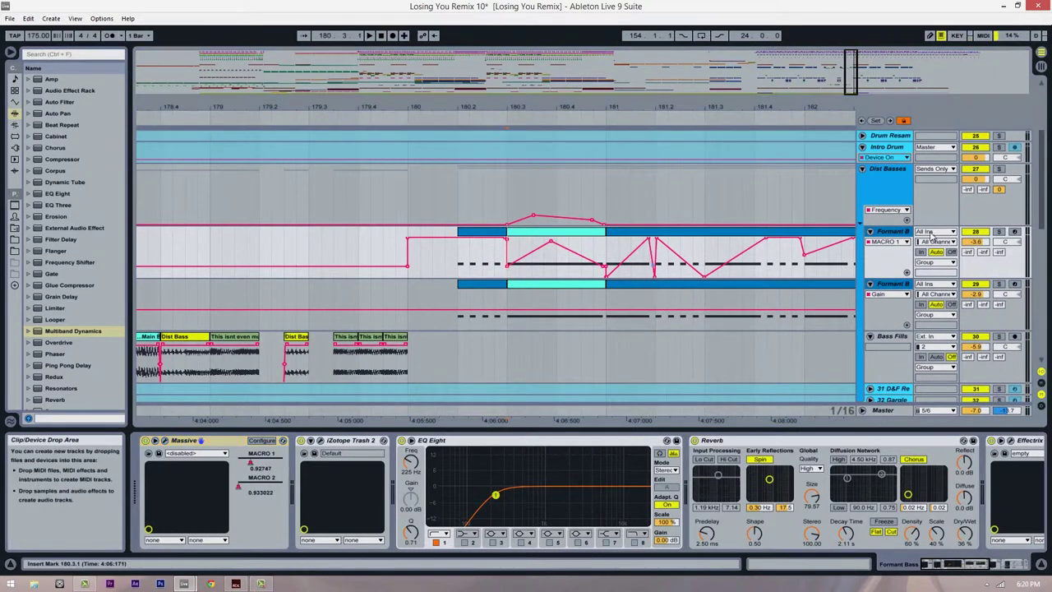
pyautogui.press('space')
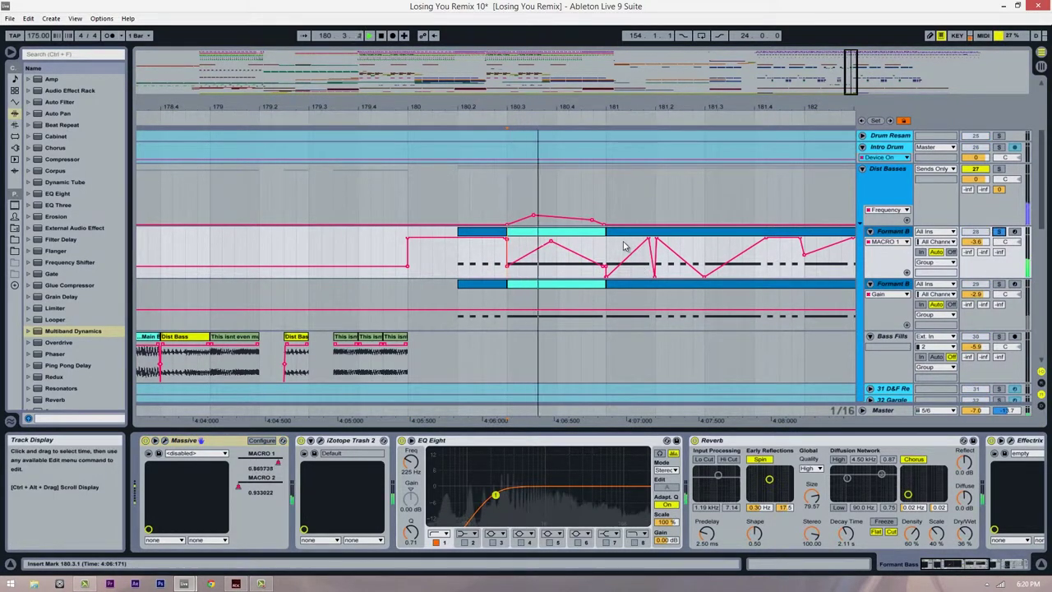
pyautogui.press('space')
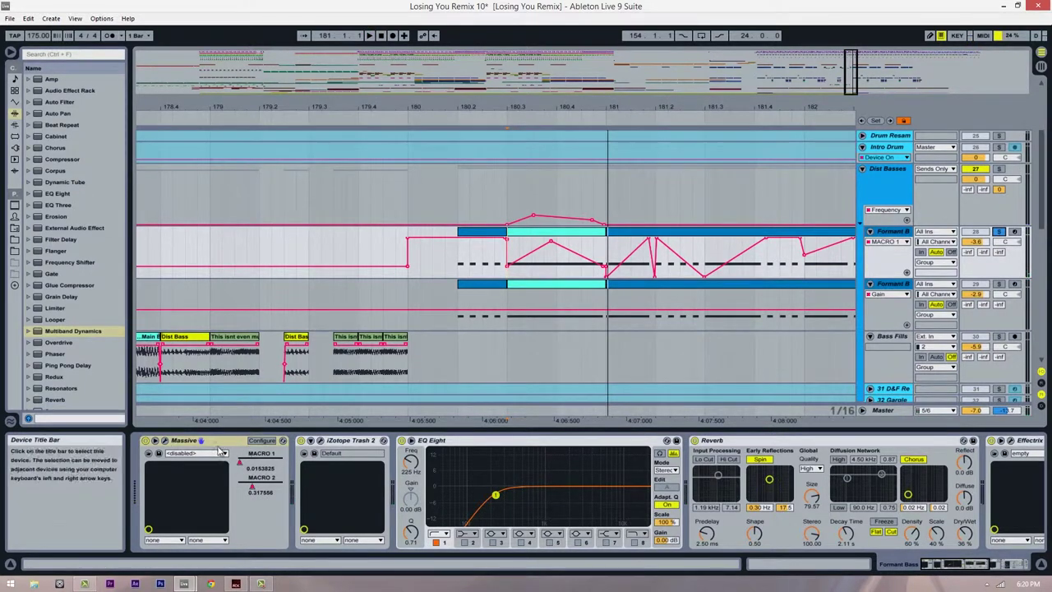
pyautogui.moveTo(241, 465); pyautogui.dragTo(241, 461)
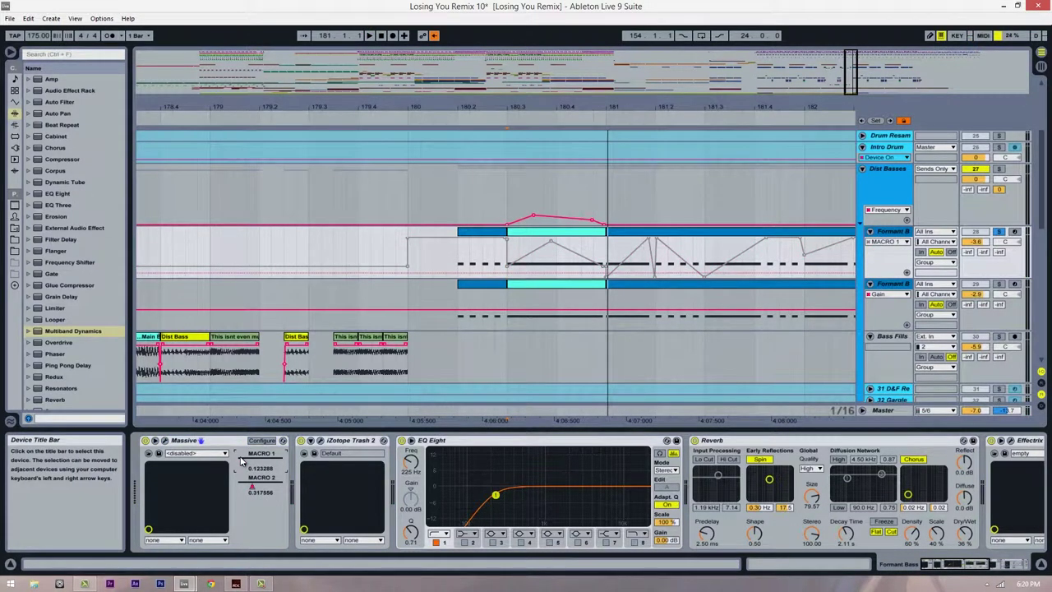
pyautogui.press('space')
pyautogui.press('space')
pyautogui.press('space')
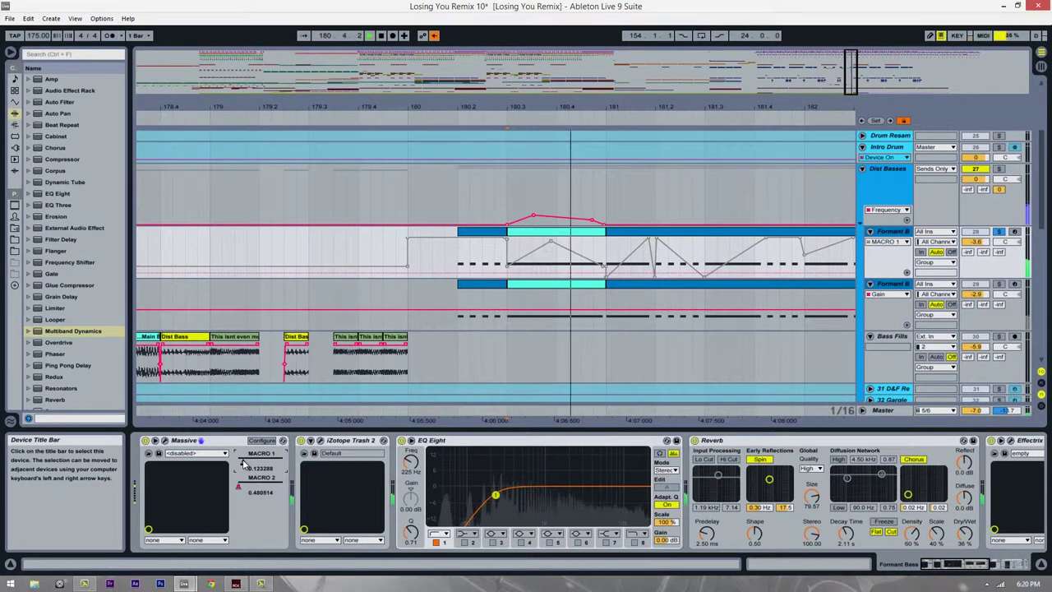
pyautogui.click(434, 37)
pyautogui.press('space')
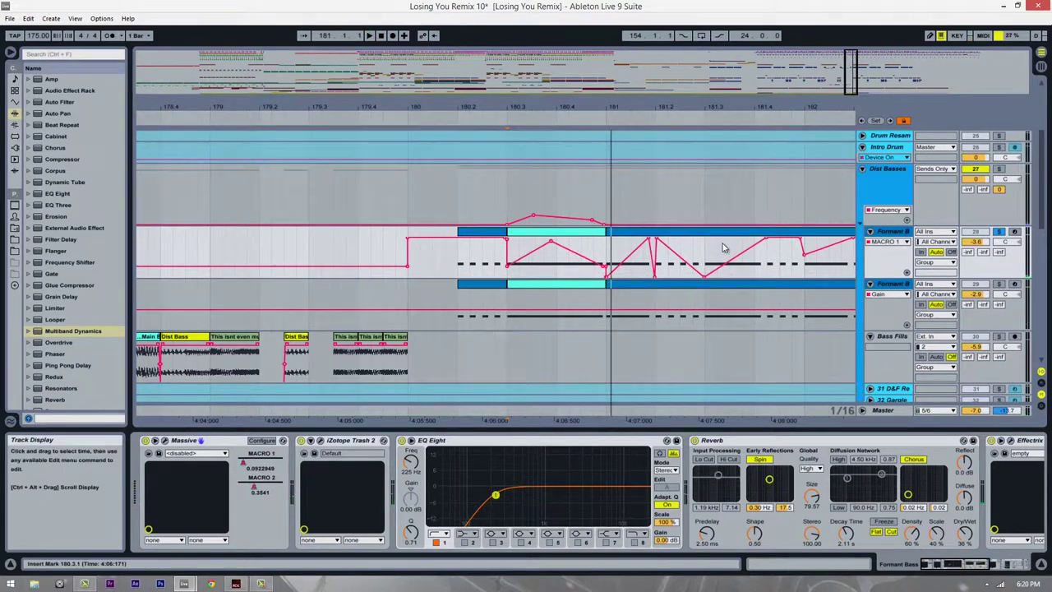
pyautogui.scroll(1, 658, 301)
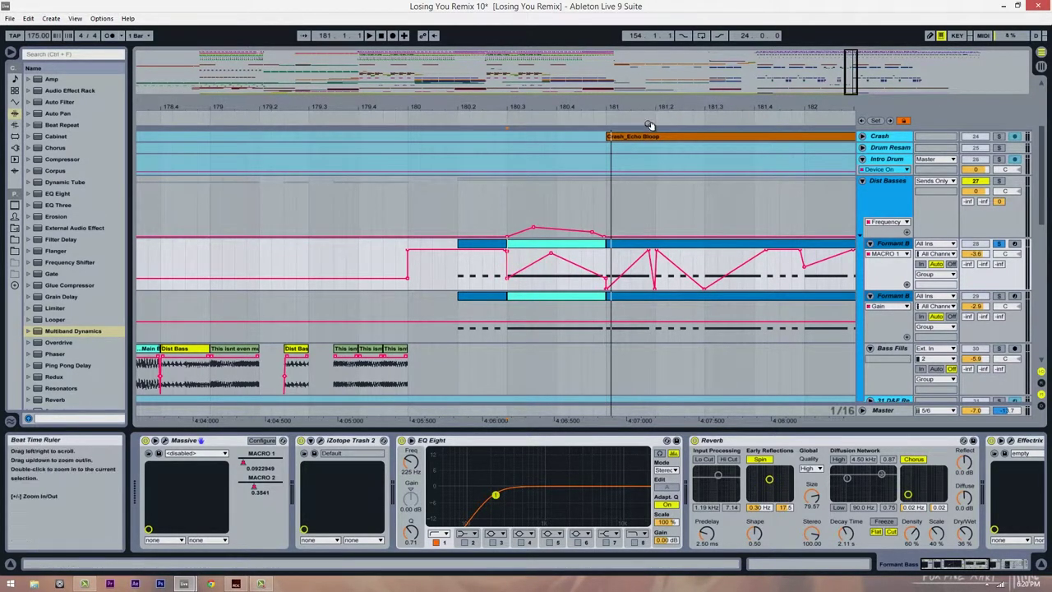
# Pan the arrangement and collapse the Dist Basses group.
pyautogui.moveTo(650, 110); pyautogui.dragTo(437, 102)
pyautogui.scroll(-1, 454, 328)
pyautogui.scroll(2, 603, 258)
pyautogui.moveTo(668, 117); pyautogui.dragTo(513, 110)
pyautogui.scroll(2, 781, 301)
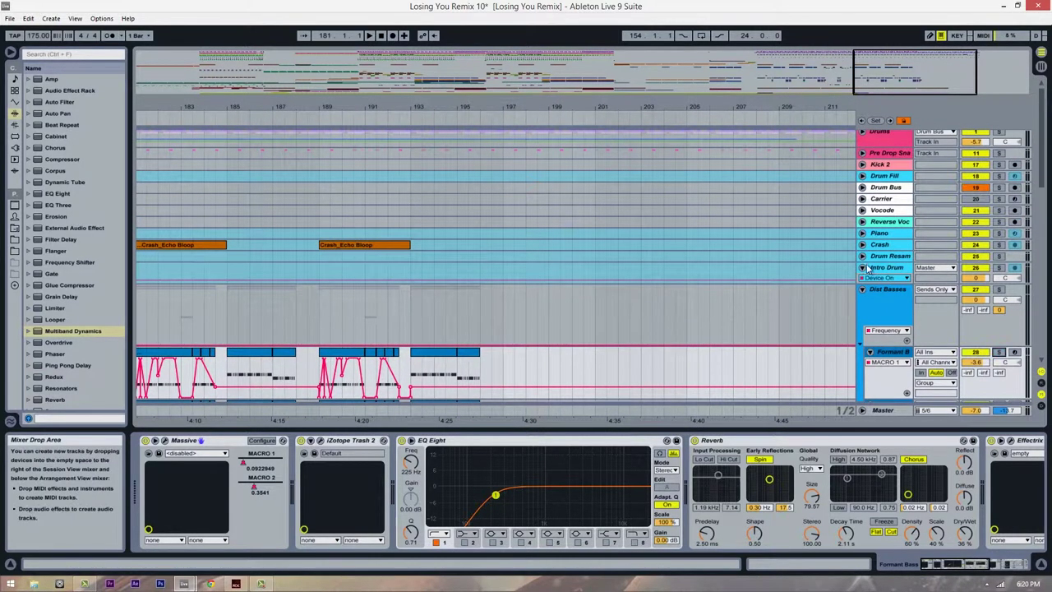
pyautogui.click(862, 289)
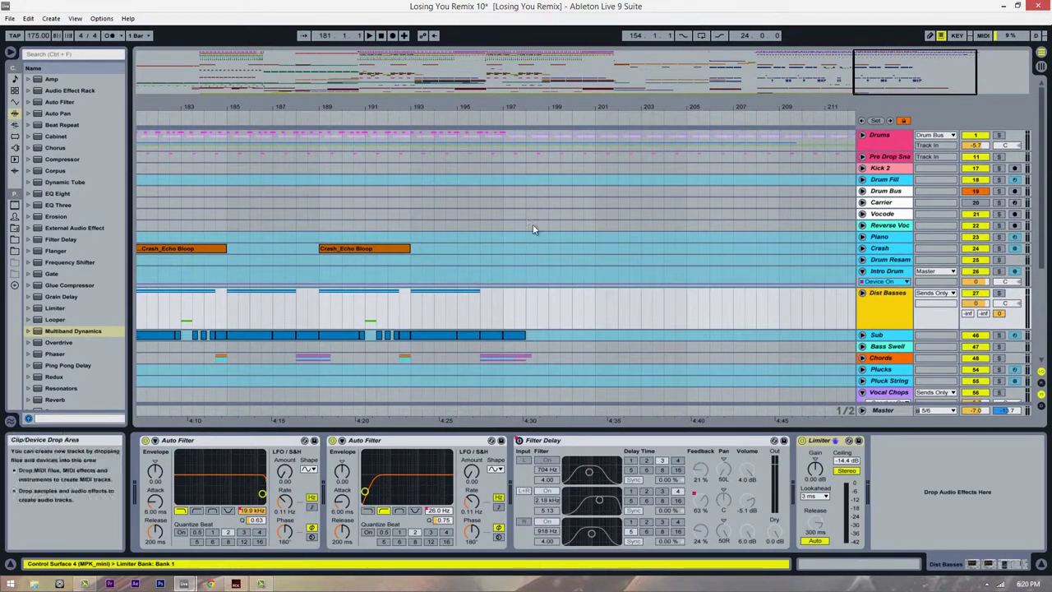
# Set the insert point at bar 197 and unfold the Drums group to show its tracks.
pyautogui.scroll(-3, 495, 263)
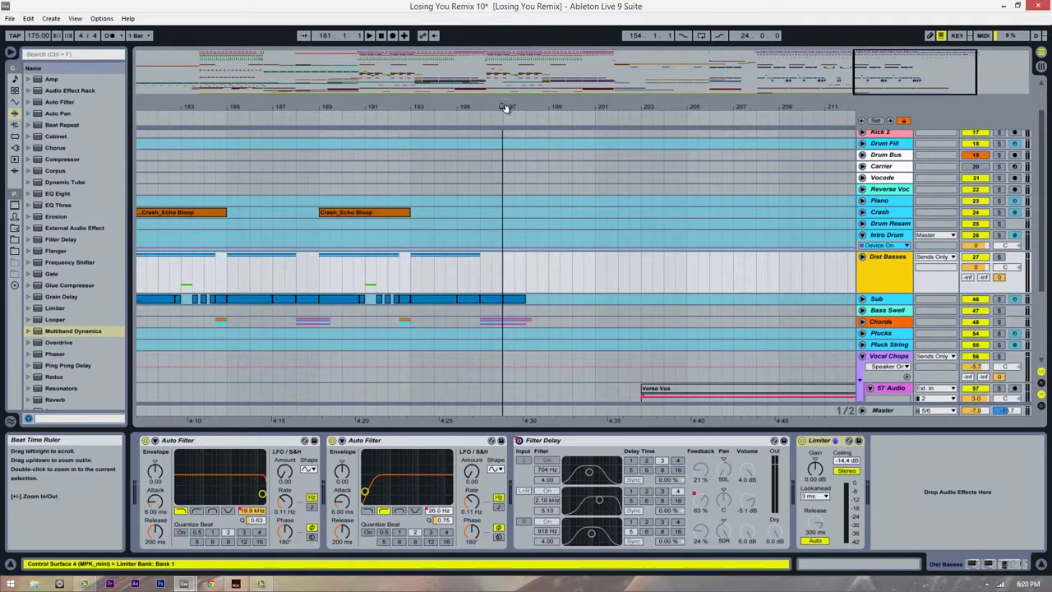
pyautogui.scroll(3, 498, 253)
pyautogui.scroll(-6, 493, 316)
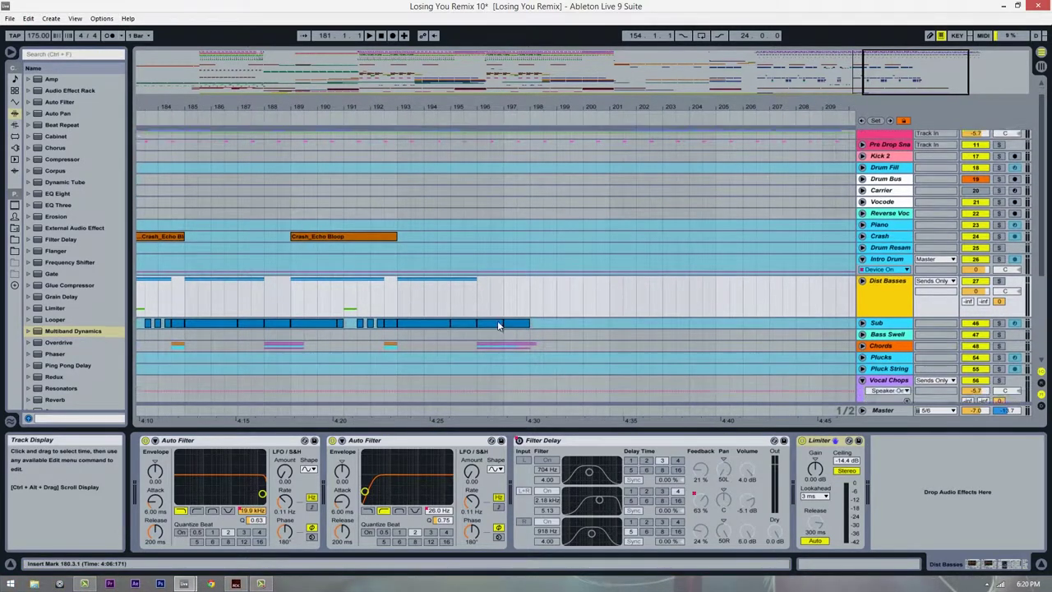
pyautogui.click(504, 245)
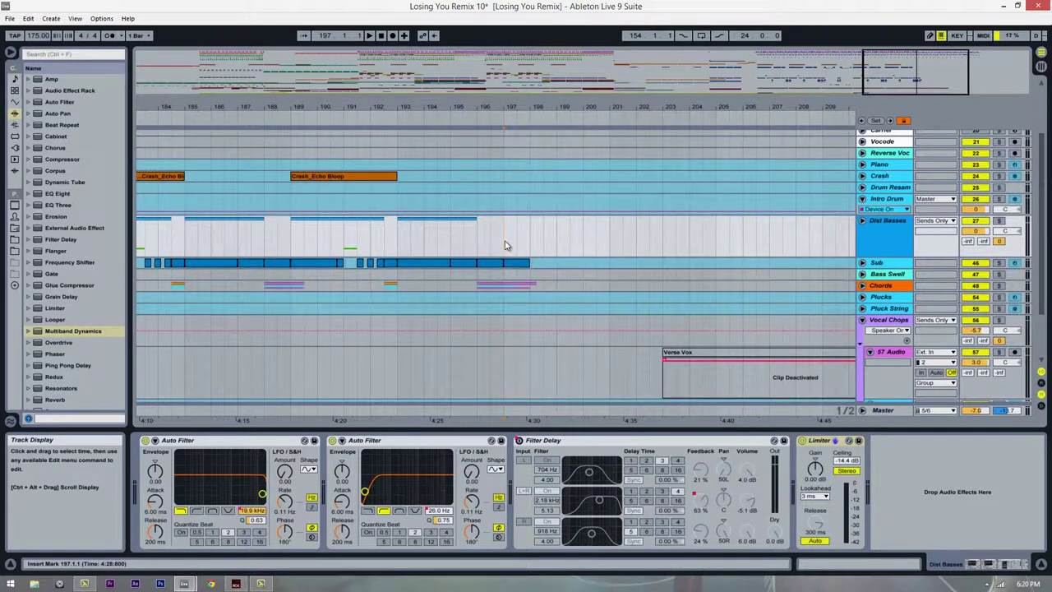
pyautogui.scroll(6, 552, 248)
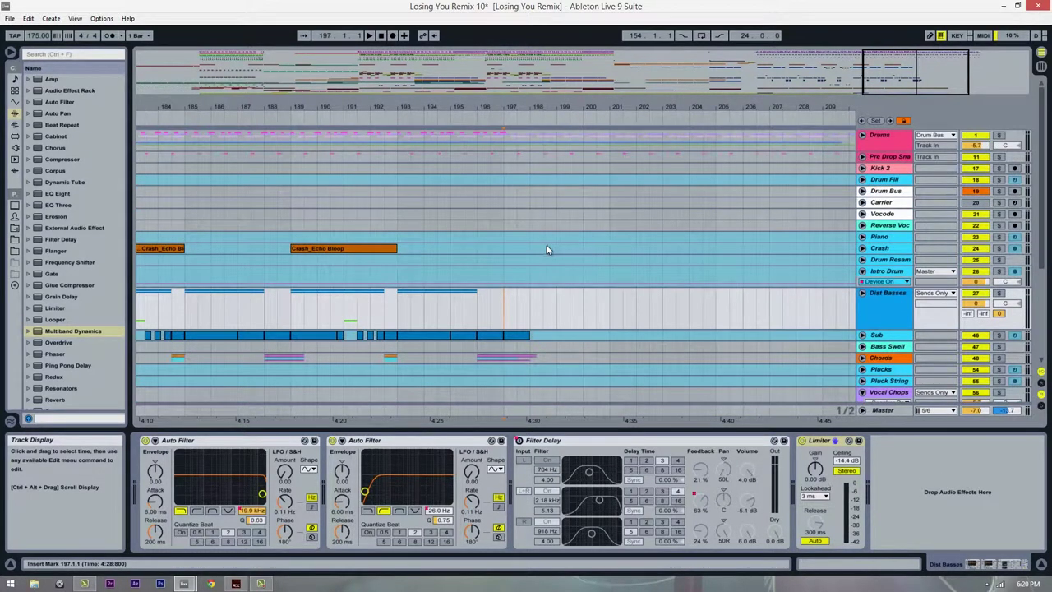
pyautogui.click(863, 136)
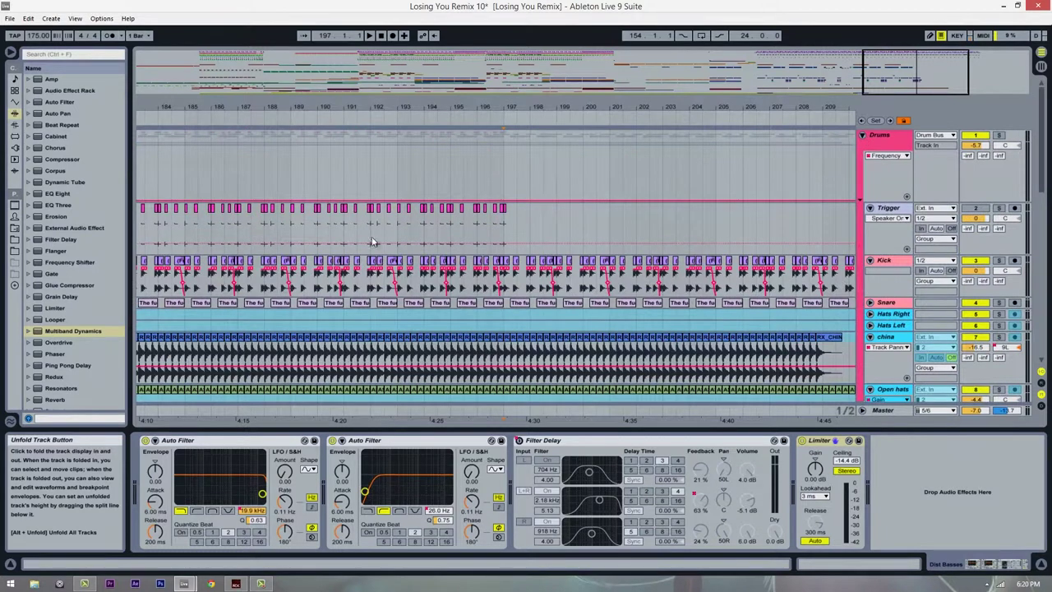
pyautogui.scroll(-15, 487, 205)
pyautogui.scroll(3, 509, 200)
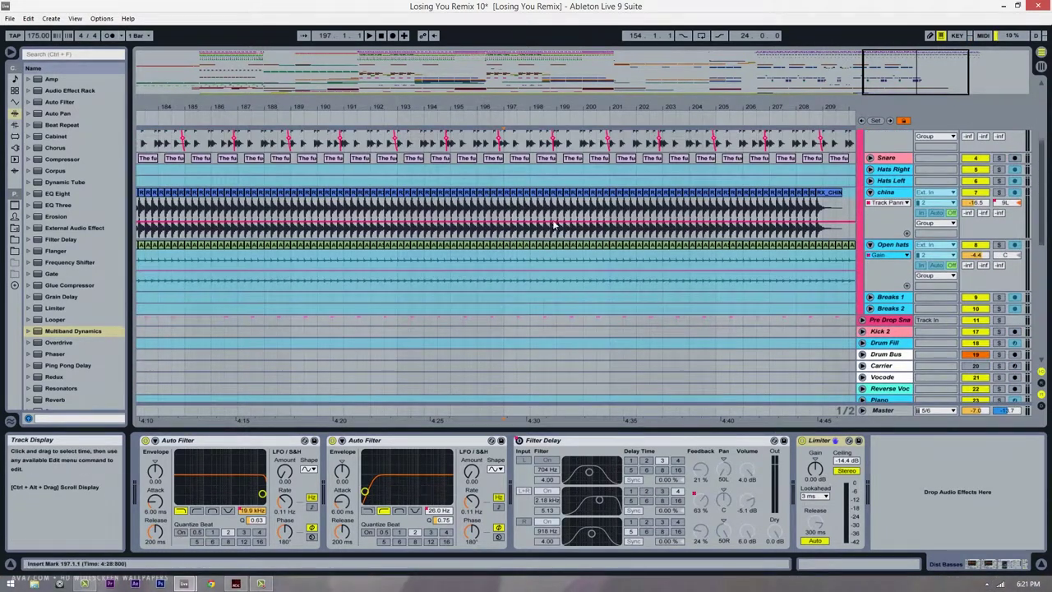
pyautogui.scroll(3, 554, 224)
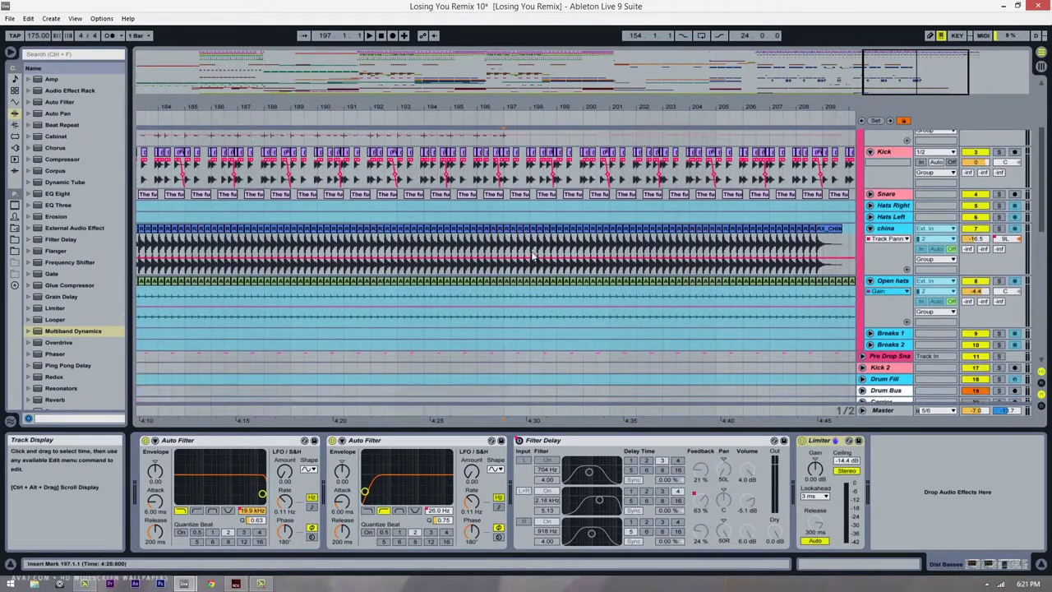
pyautogui.scroll(-3, 532, 257)
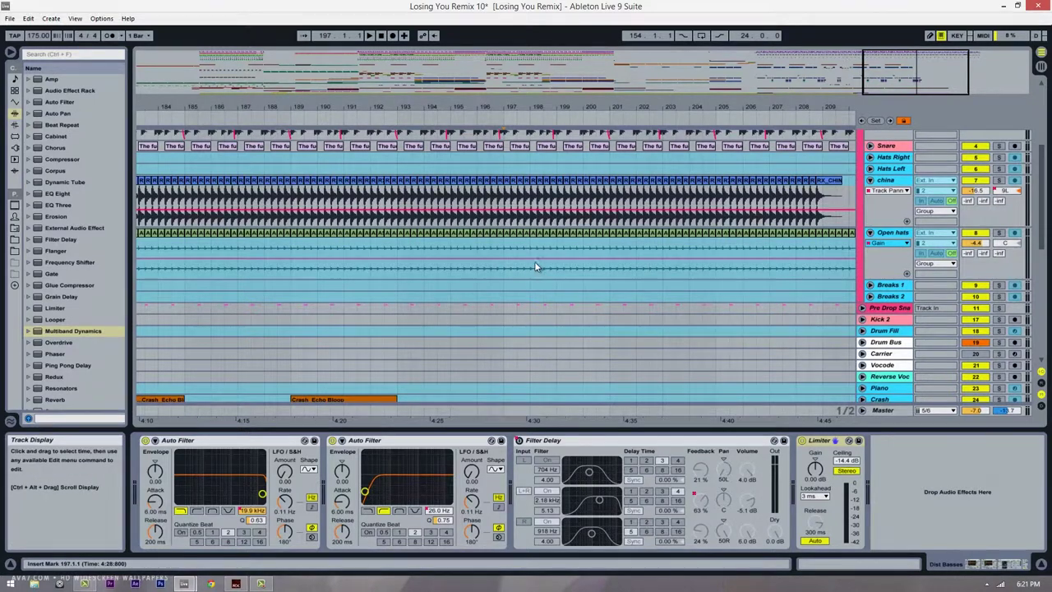
# Select the Vocode and Reverse Voc tracks and play the ending from bar 193.
pyautogui.click(417, 364)
pyautogui.scroll(2, 422, 361)
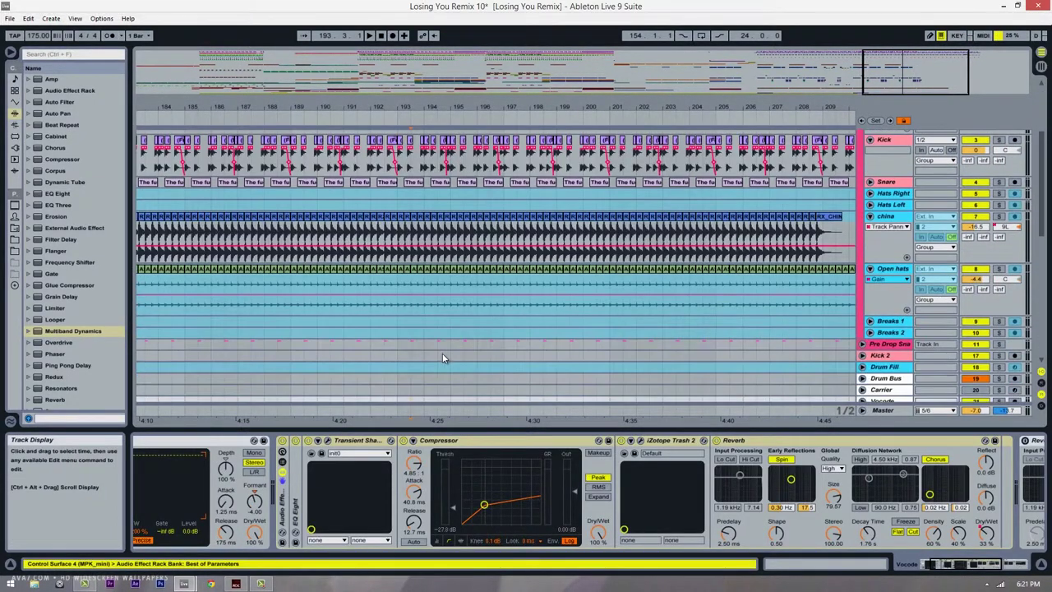
pyautogui.scroll(-2, 432, 353)
pyautogui.click(413, 352)
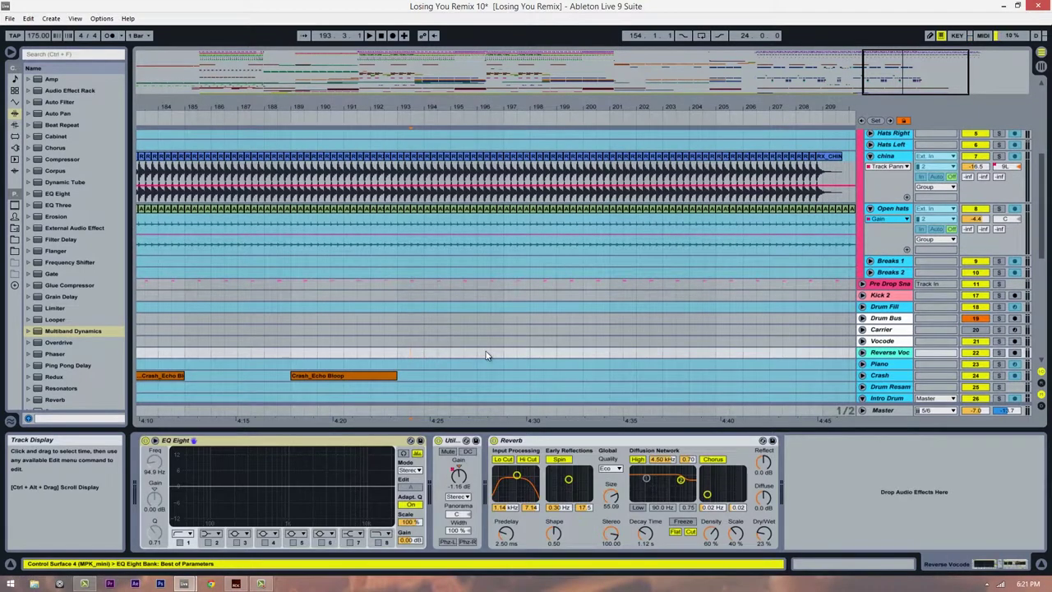
pyautogui.press('space')
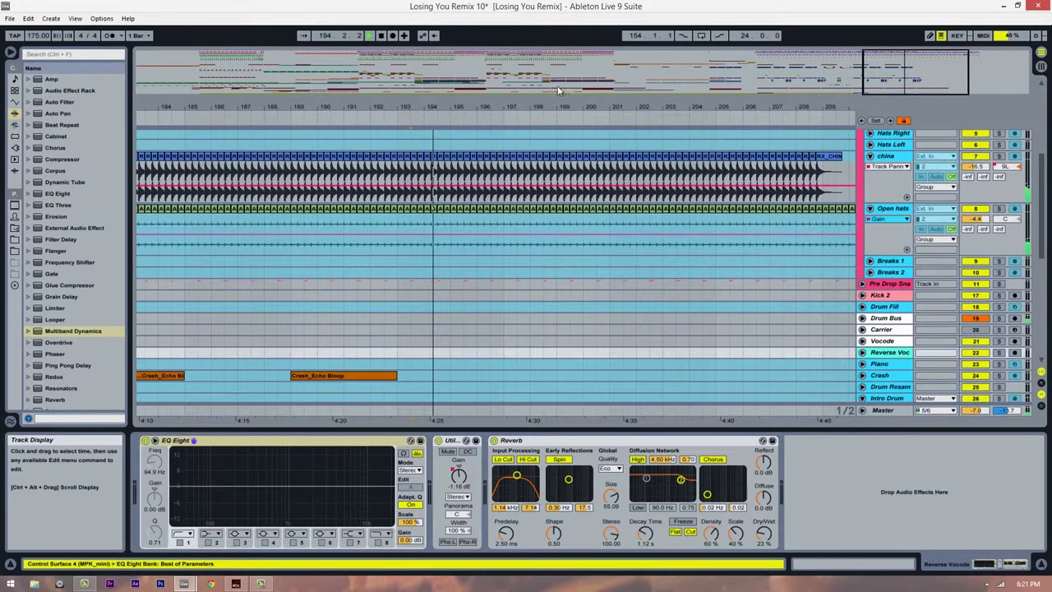
# Zoom to bars 194–210, then 207–218 while listening, stop playback, and select Hats Left.
pyautogui.moveTo(589, 108); pyautogui.dragTo(487, 108)
pyautogui.scroll(2, 448, 282)
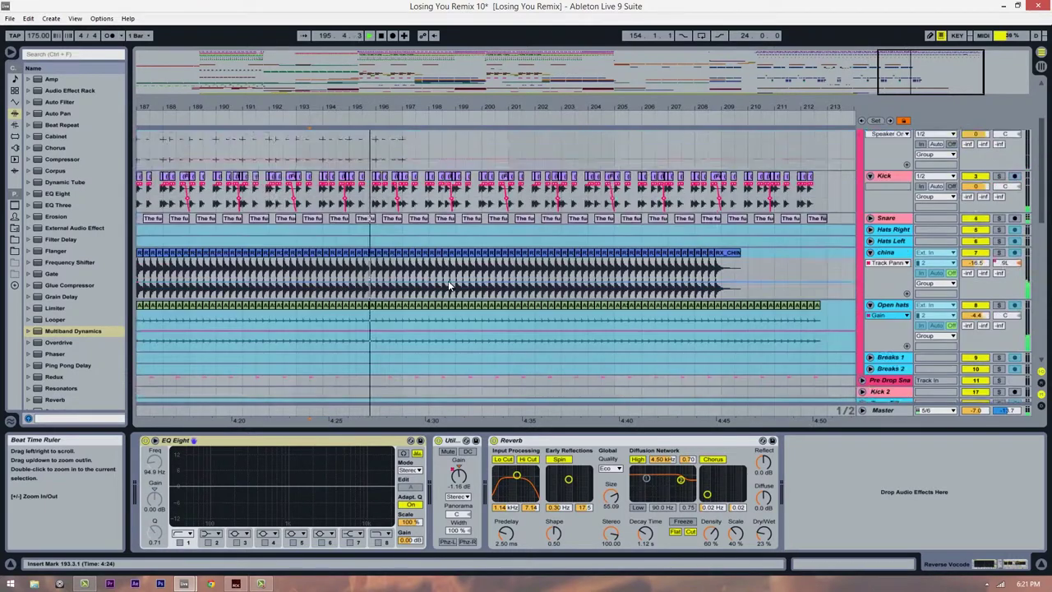
pyautogui.scroll(2, 449, 285)
pyautogui.scroll(-2, 434, 254)
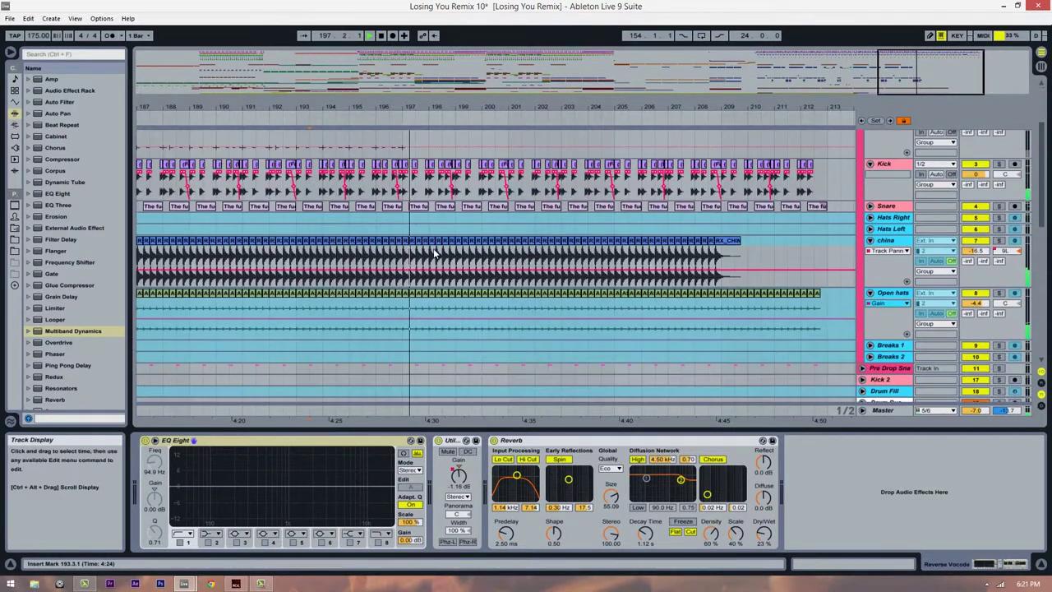
pyautogui.scroll(-3, 447, 251)
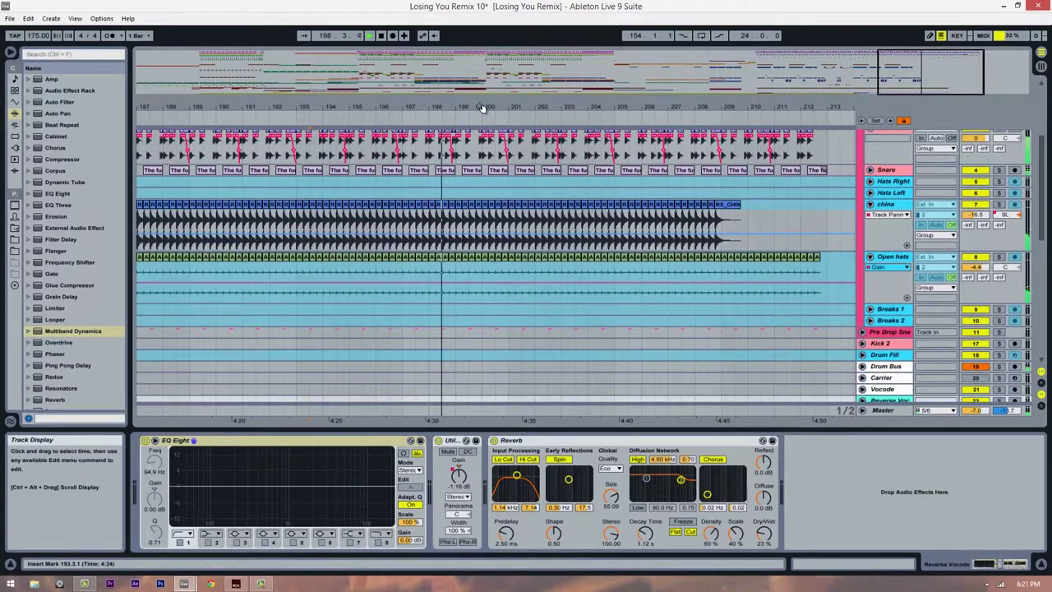
pyautogui.moveTo(483, 110)
pyautogui.mouseDown()
pyautogui.moveTo(434, 115)
pyautogui.moveTo(476, 123)
pyautogui.mouseUp()
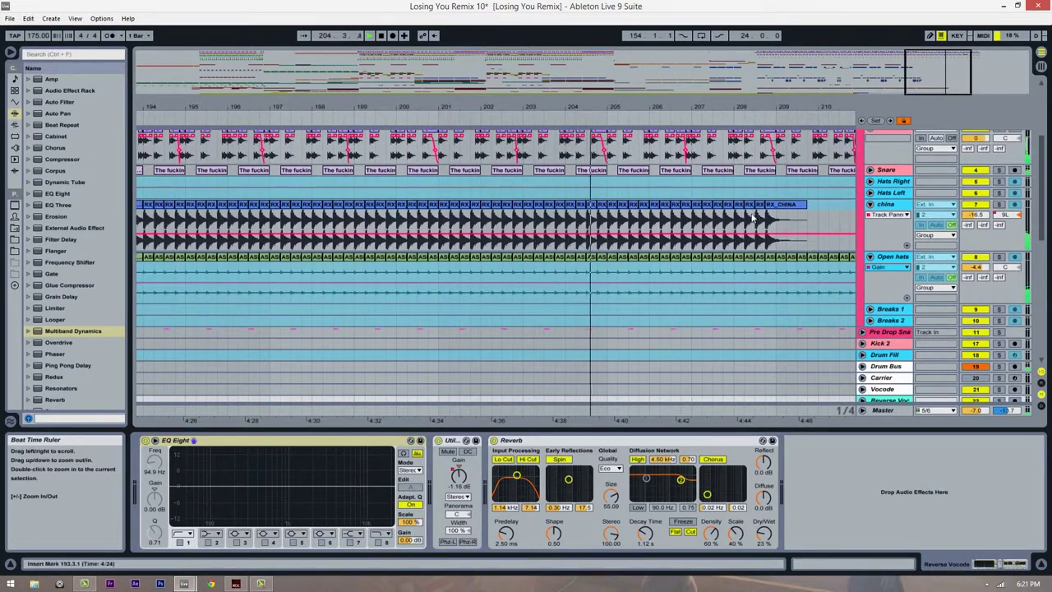
pyautogui.scroll(-15, 844, 353)
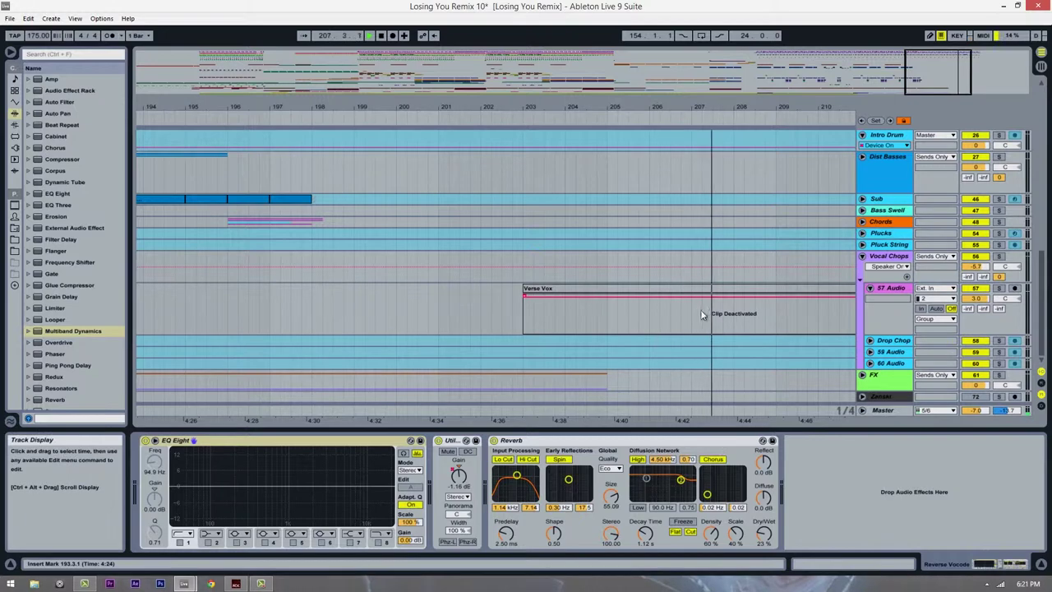
pyautogui.scroll(15, 700, 283)
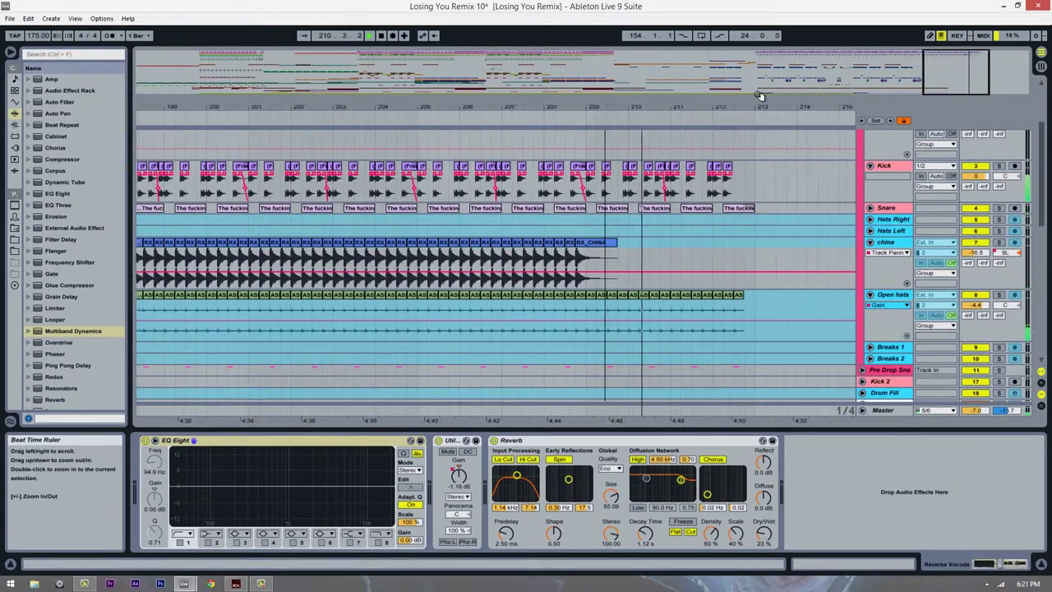
pyautogui.moveTo(674, 102); pyautogui.dragTo(430, 223)
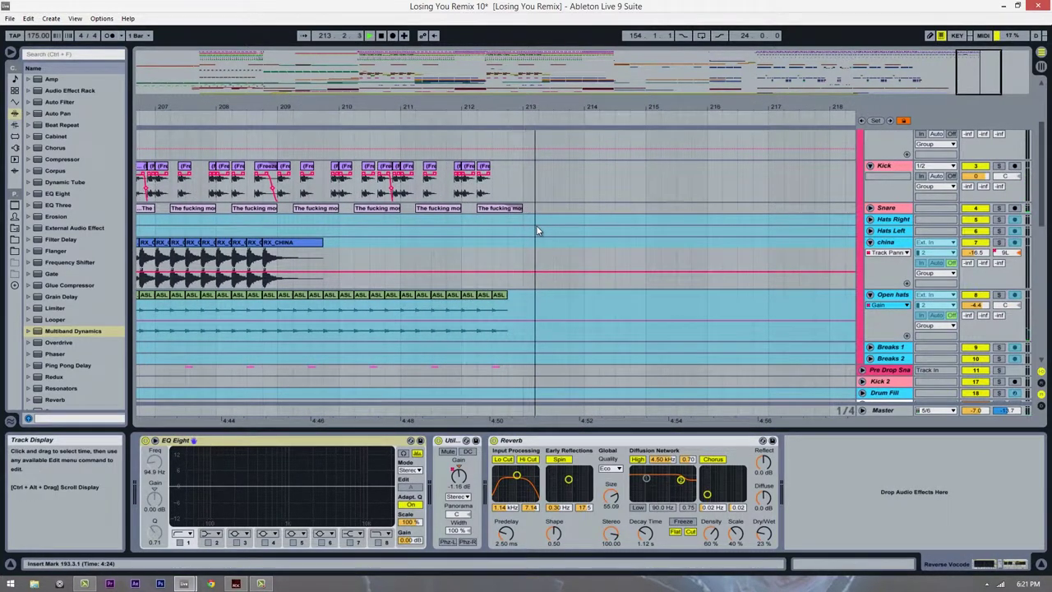
pyautogui.press('space')
pyautogui.click(454, 238)
pyautogui.scroll(1, 855, 157)
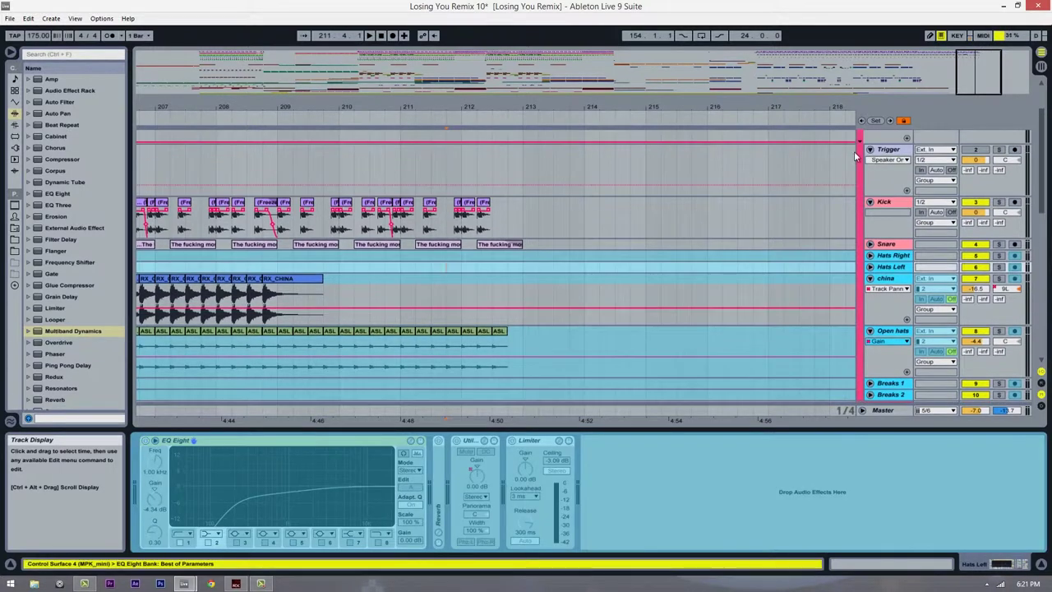
# Unfold the Snare track and zoom the ruler to bars 205–221, then in around bar 213.
pyautogui.click(872, 244)
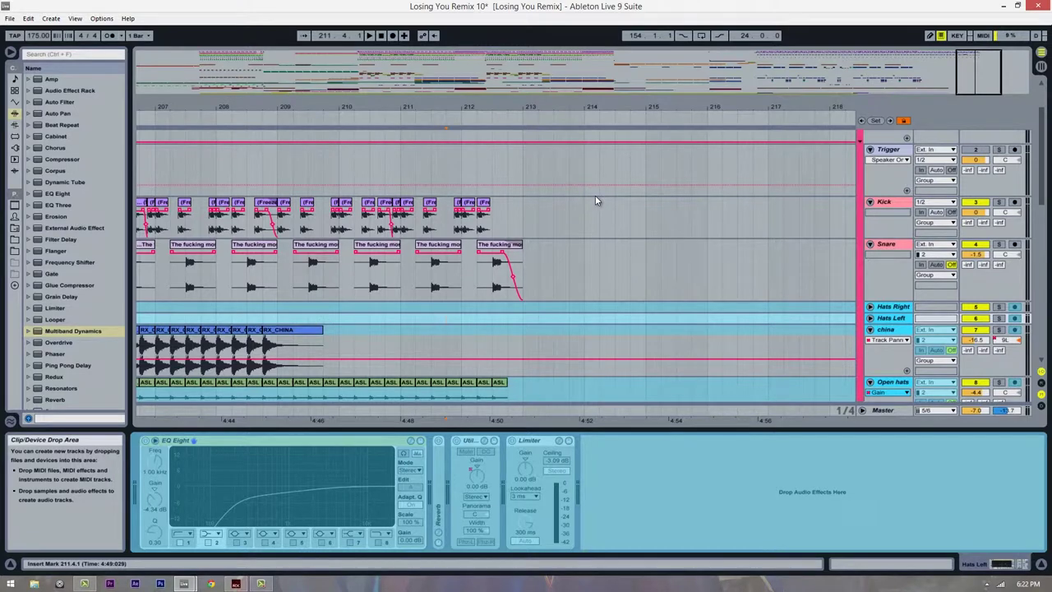
pyautogui.scroll(-4, 559, 228)
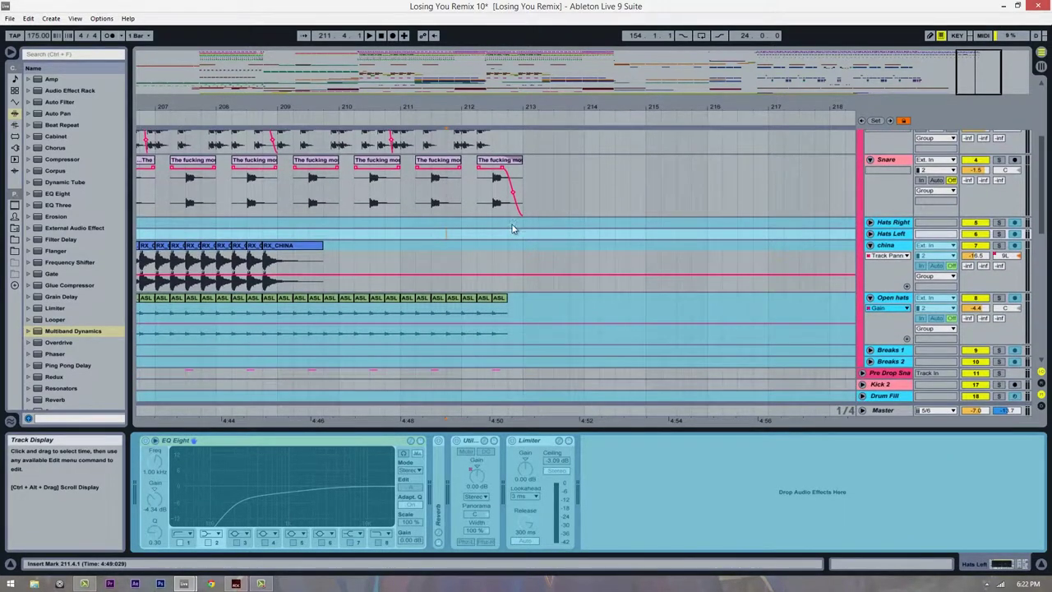
pyautogui.scroll(3, 512, 228)
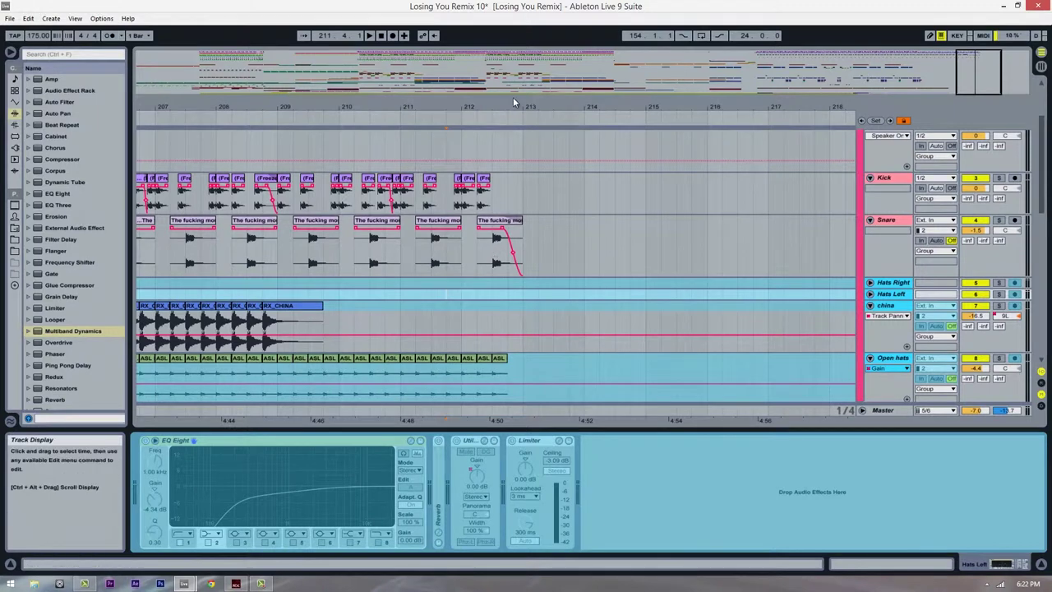
pyautogui.moveTo(513, 106)
pyautogui.mouseDown()
pyautogui.moveTo(572, 107)
pyautogui.moveTo(514, 105)
pyautogui.moveTo(528, 106)
pyautogui.mouseUp()
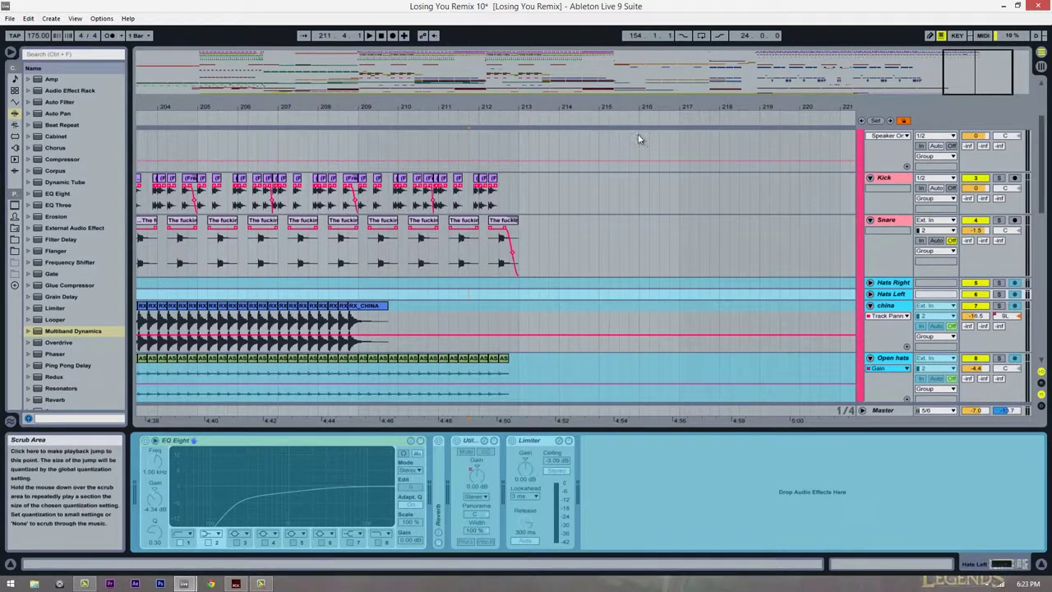
pyautogui.moveTo(538, 111); pyautogui.dragTo(557, 111)
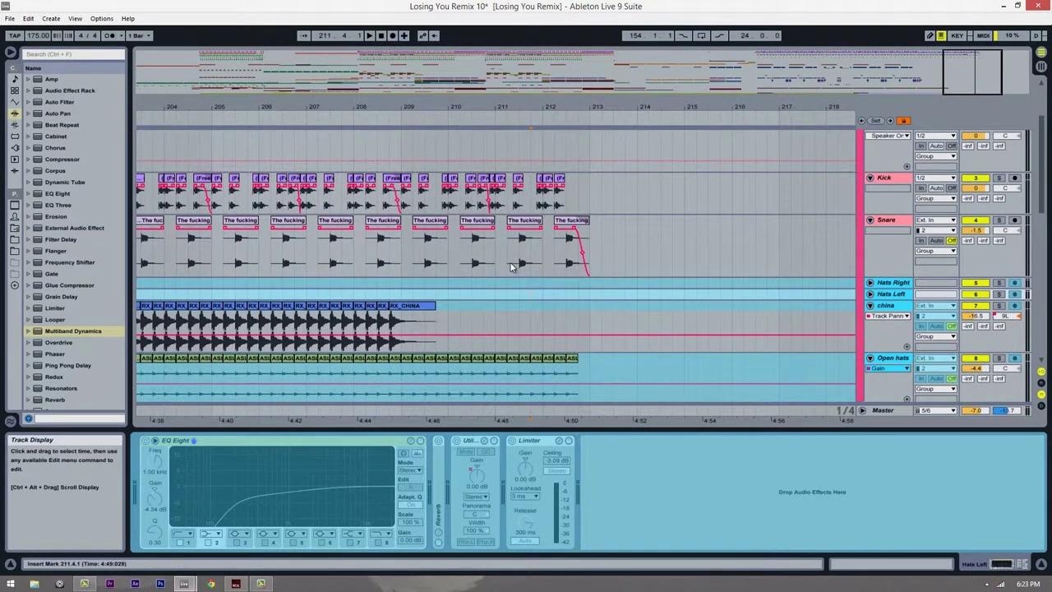
pyautogui.doubleClick(602, 120)
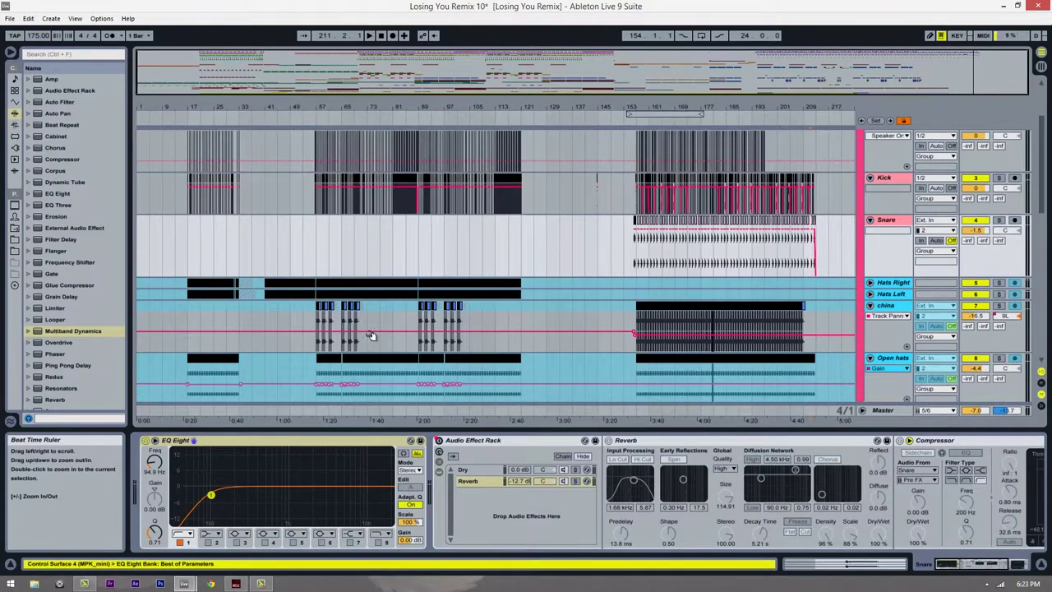
pyautogui.moveTo(852, 109); pyautogui.dragTo(821, 287)
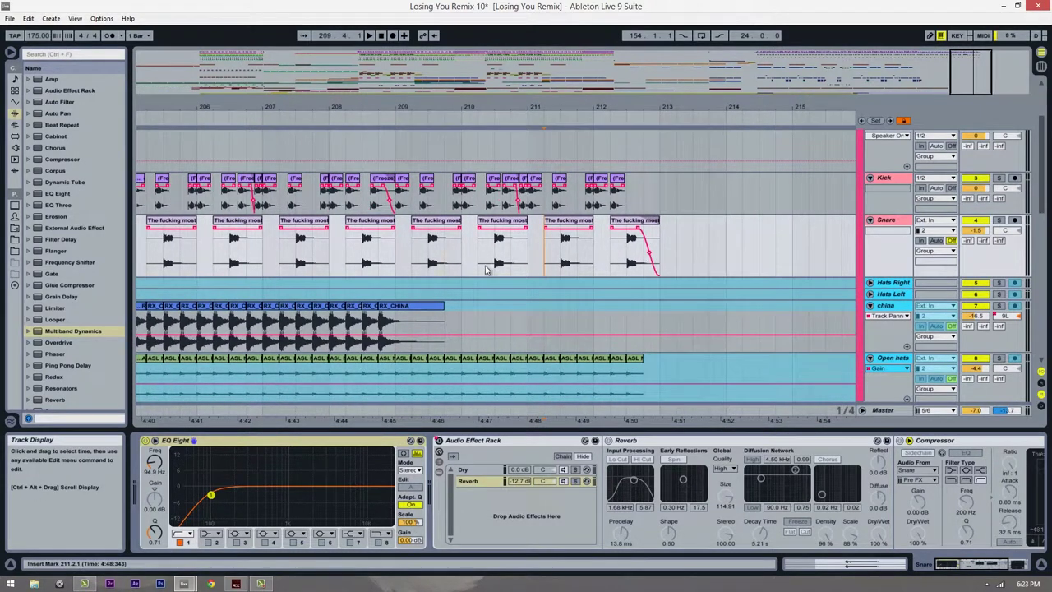
pyautogui.click(482, 271)
pyautogui.moveTo(482, 271); pyautogui.dragTo(524, 266)
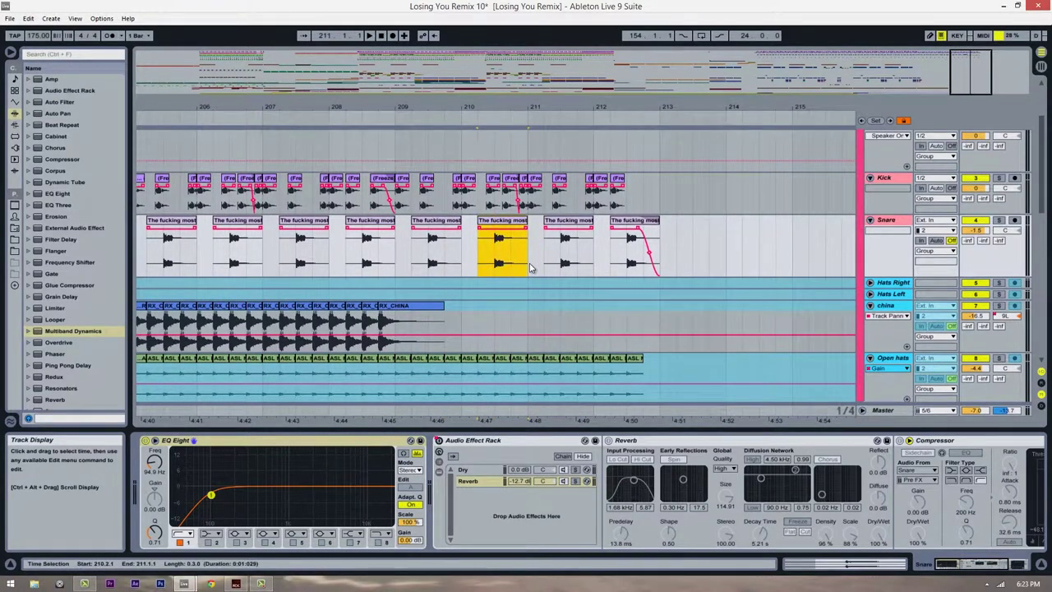
pyautogui.moveTo(544, 108)
pyautogui.mouseDown()
pyautogui.moveTo(553, 69)
pyautogui.moveTo(547, 115)
pyautogui.mouseUp()
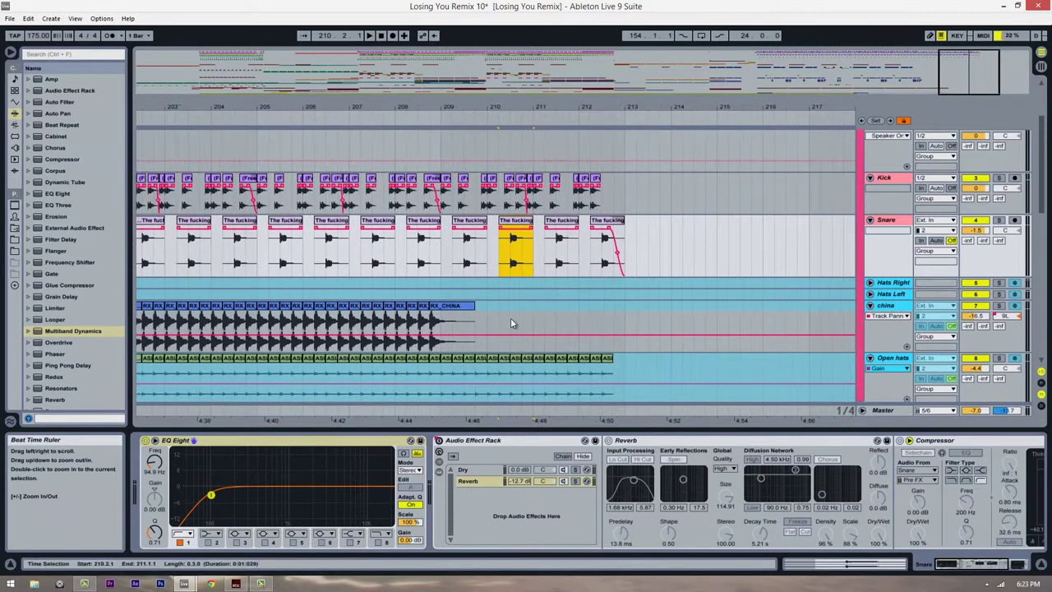
pyautogui.scroll(1, 521, 304)
pyautogui.click(510, 276)
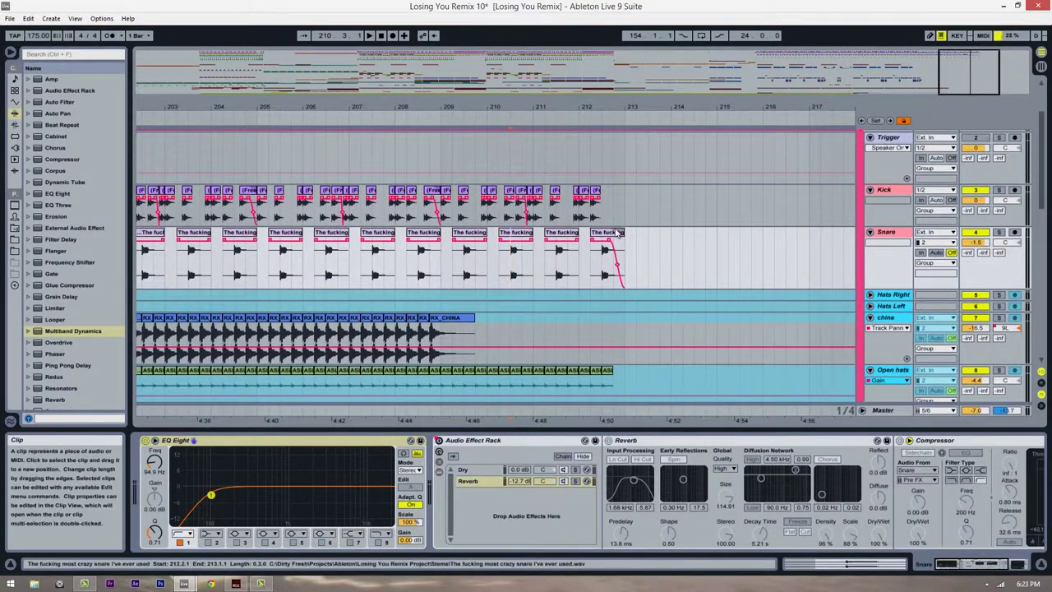
pyautogui.scroll(-1, 619, 291)
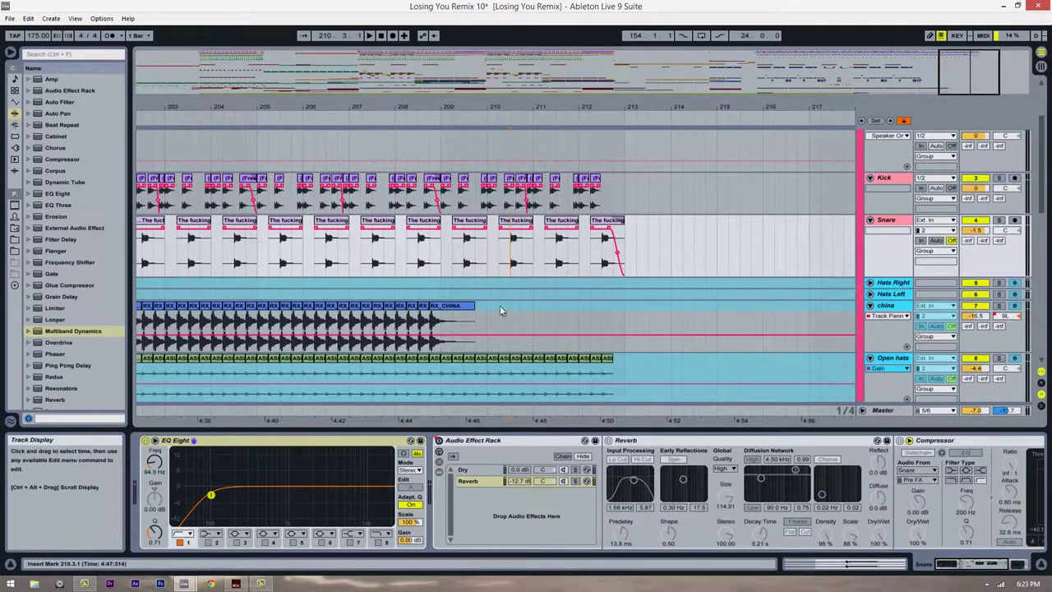
pyautogui.moveTo(590, 107); pyautogui.dragTo(493, 106)
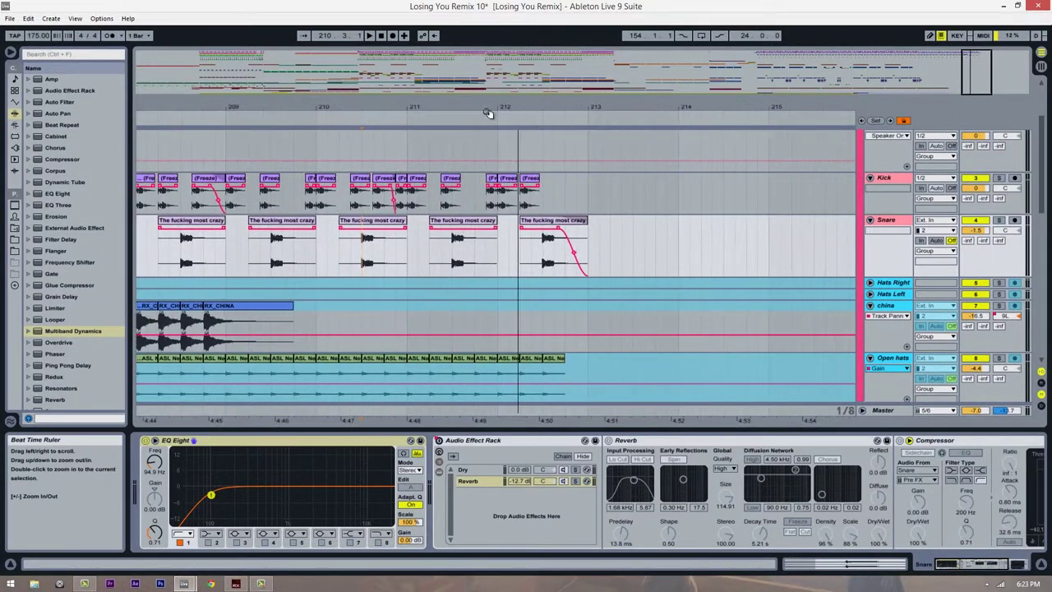
pyautogui.doubleClick(887, 221)
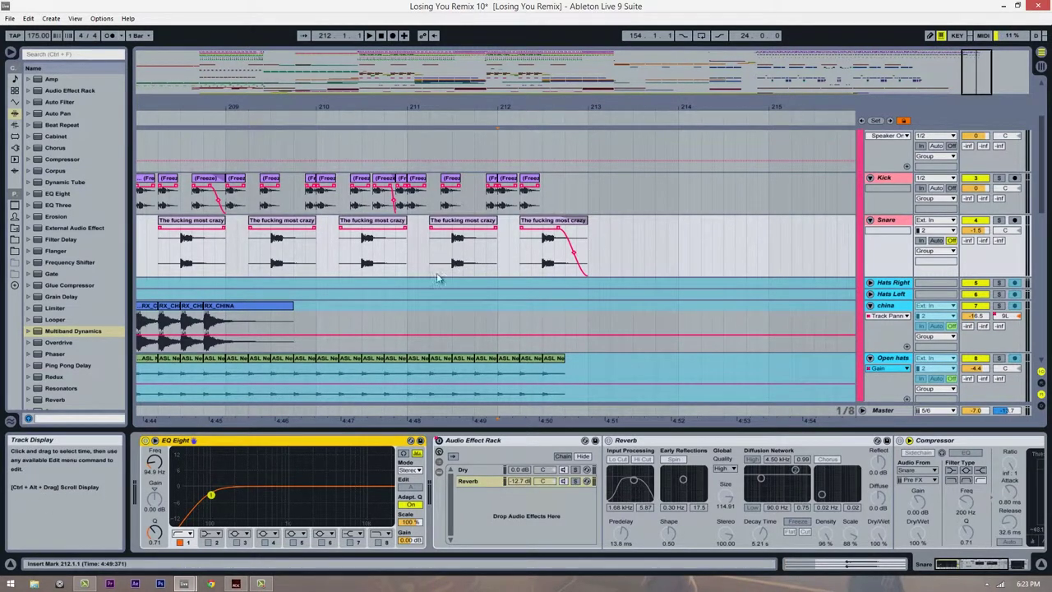
pyautogui.click(320, 263)
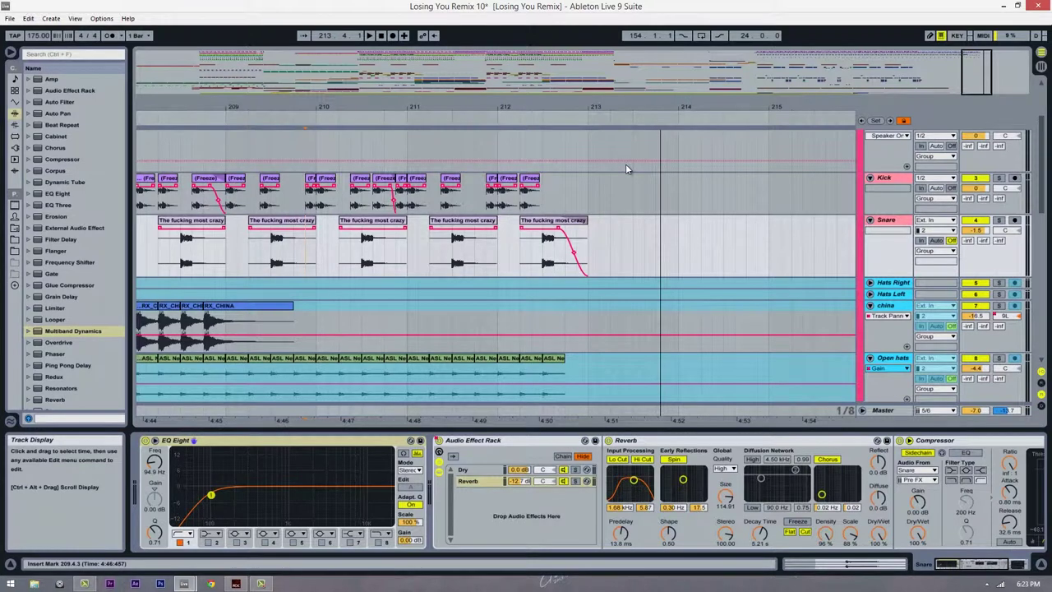
pyautogui.moveTo(681, 106); pyautogui.dragTo(599, 108)
pyautogui.scroll(-5, 546, 233)
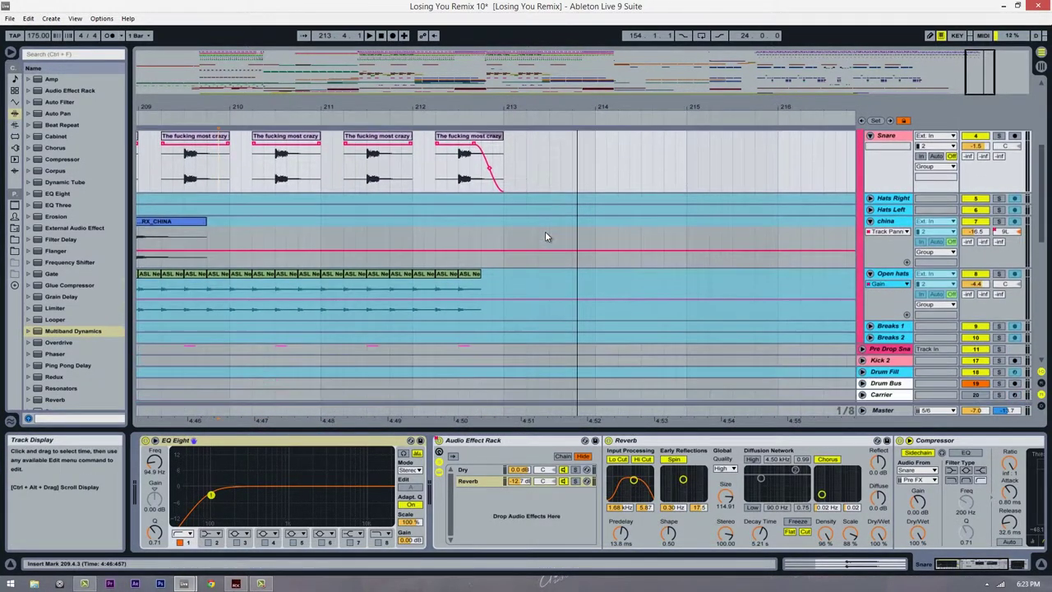
pyautogui.moveTo(521, 108)
pyautogui.mouseDown()
pyautogui.moveTo(519, 94)
pyautogui.moveTo(530, 104)
pyautogui.moveTo(519, 105)
pyautogui.moveTo(523, 91)
pyautogui.mouseUp()
pyautogui.scroll(-10, 704, 321)
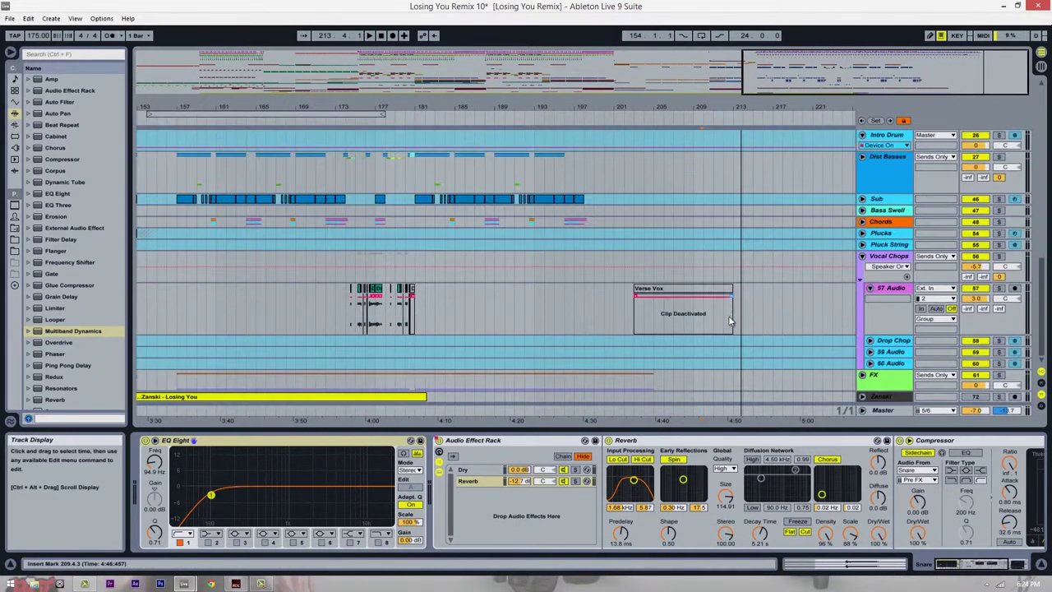
# Fold Vocal Chops, unfold FX, and solo the 71 Massive track, auditioning from bar 181.
pyautogui.click(862, 256)
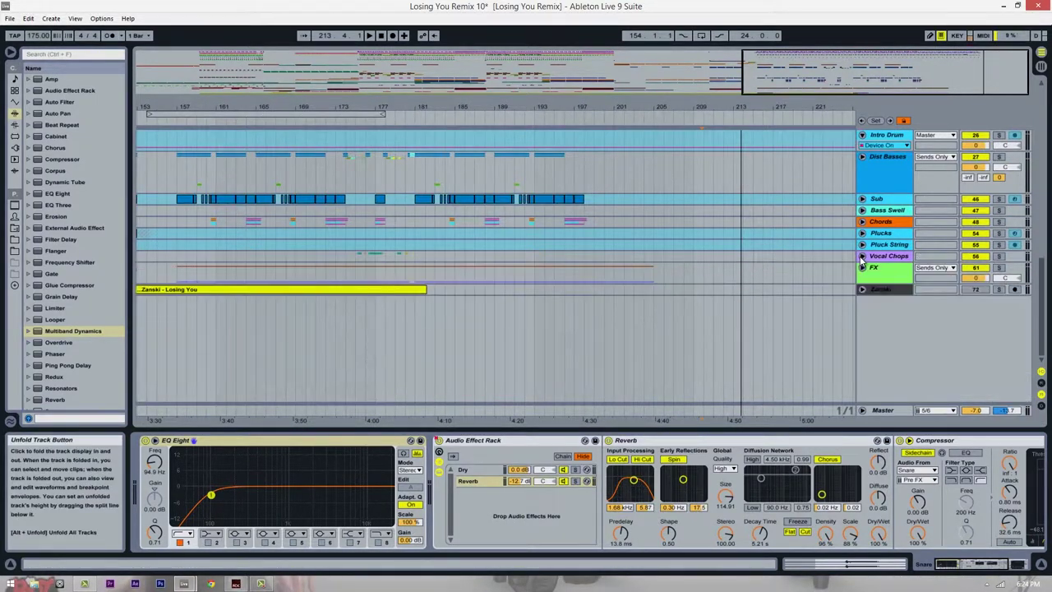
pyautogui.click(862, 270)
pyautogui.scroll(-3, 568, 292)
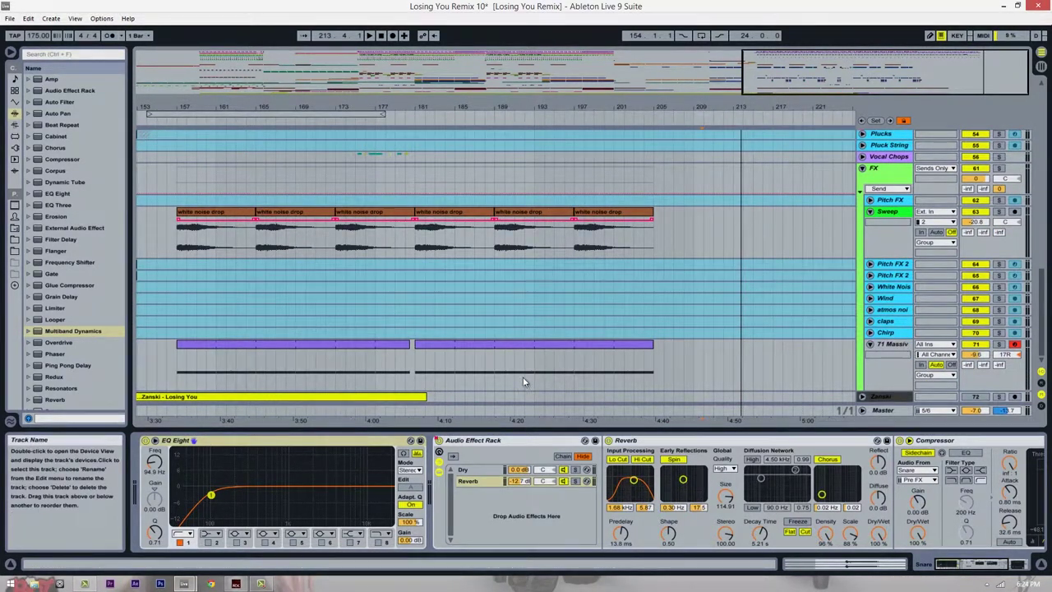
pyautogui.click(448, 370)
pyautogui.click(417, 364)
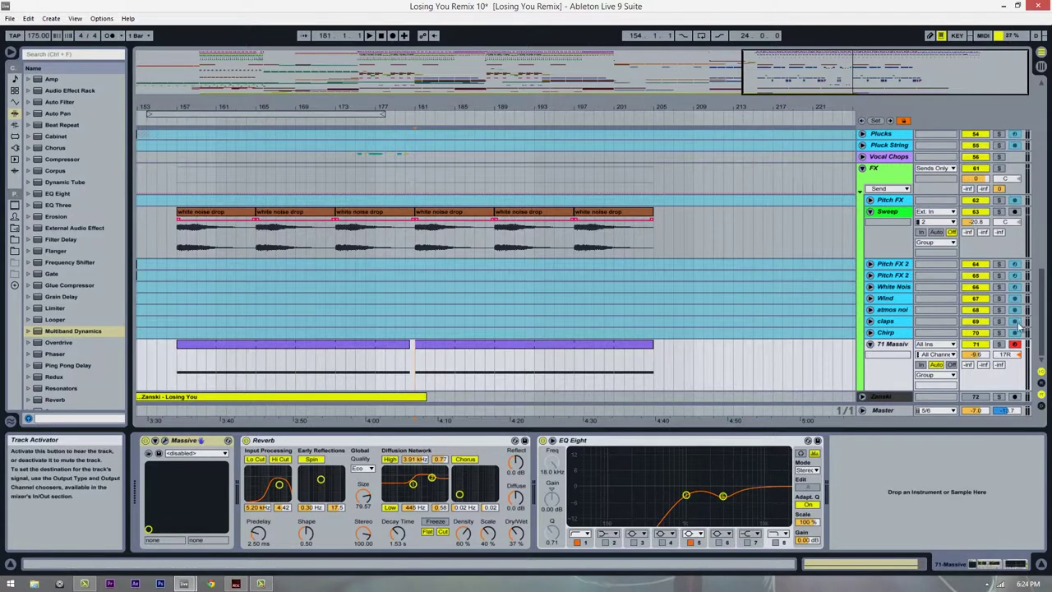
pyautogui.click(1000, 344)
pyautogui.press('space')
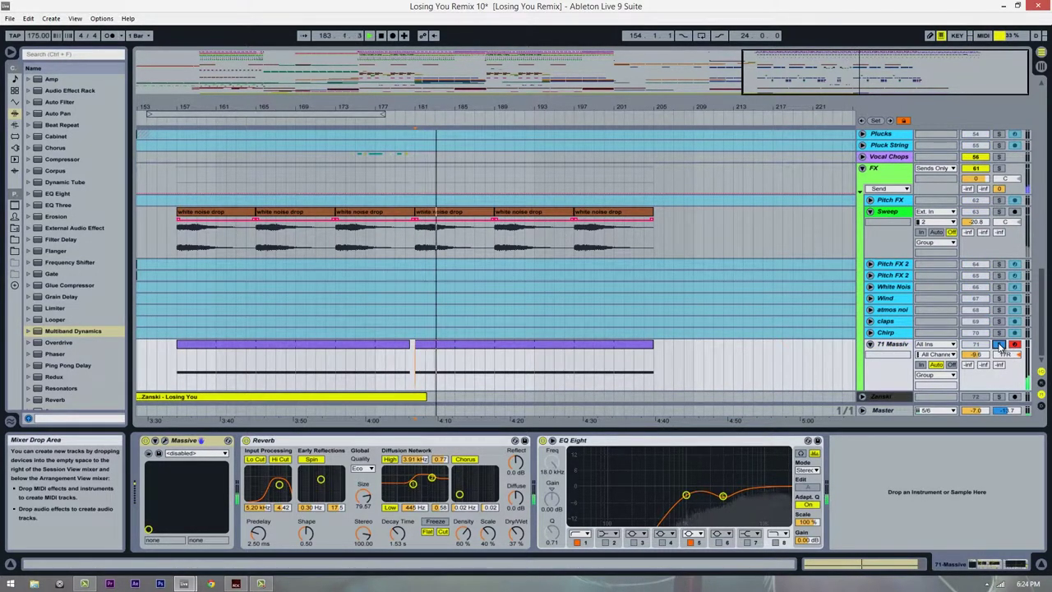
pyautogui.press('space')
pyautogui.doubleClick(884, 345)
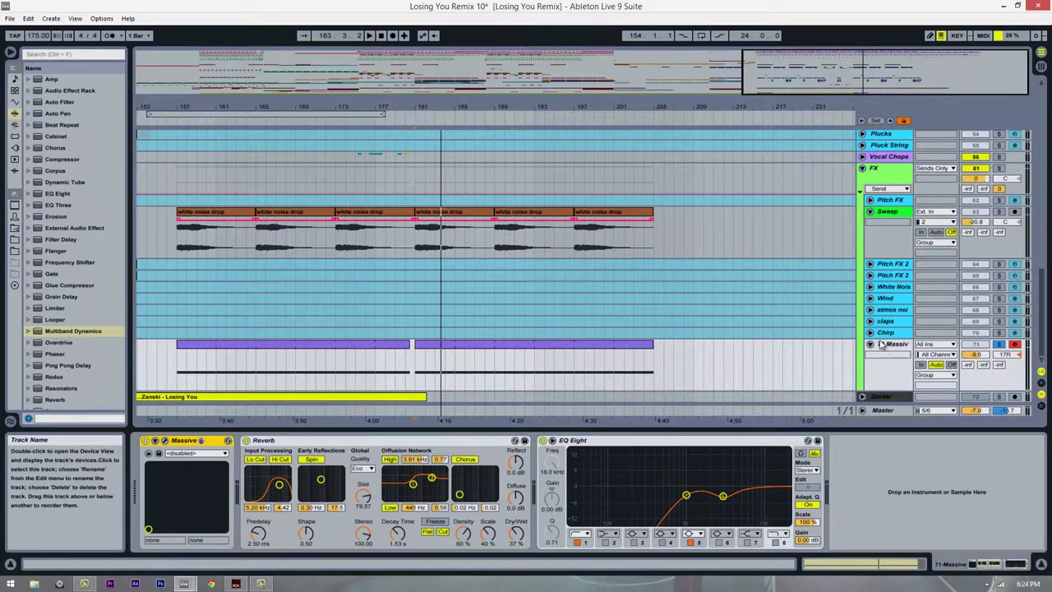
pyautogui.press('Tab')
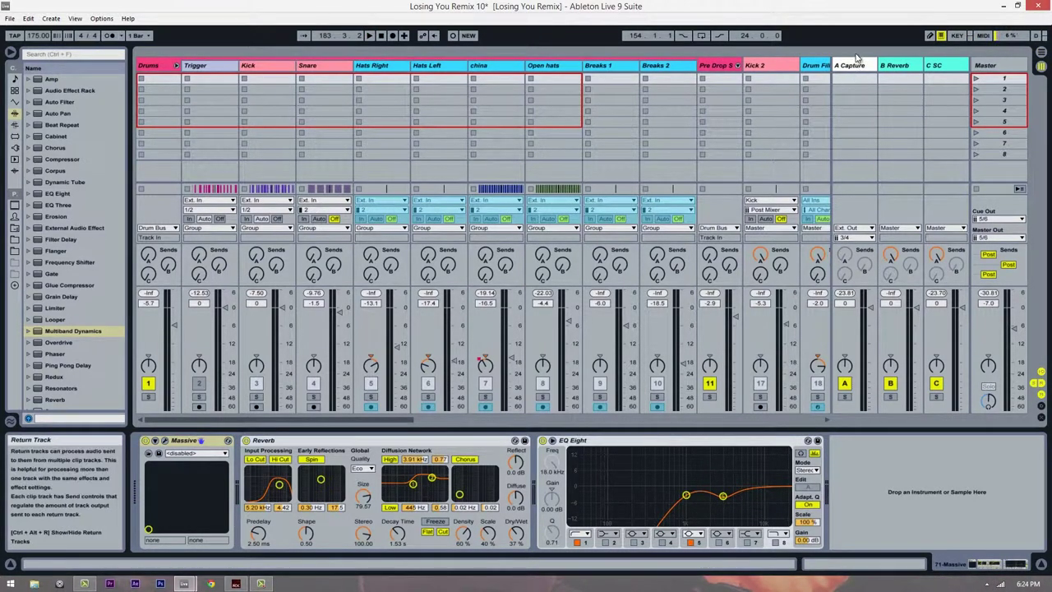
pyautogui.click(910, 65)
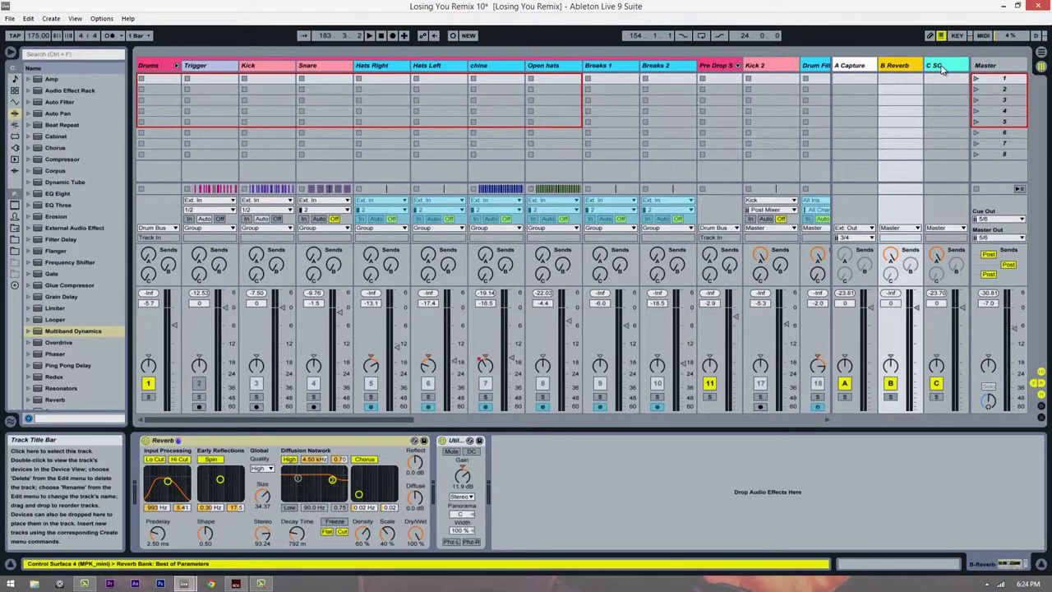
pyautogui.click(941, 68)
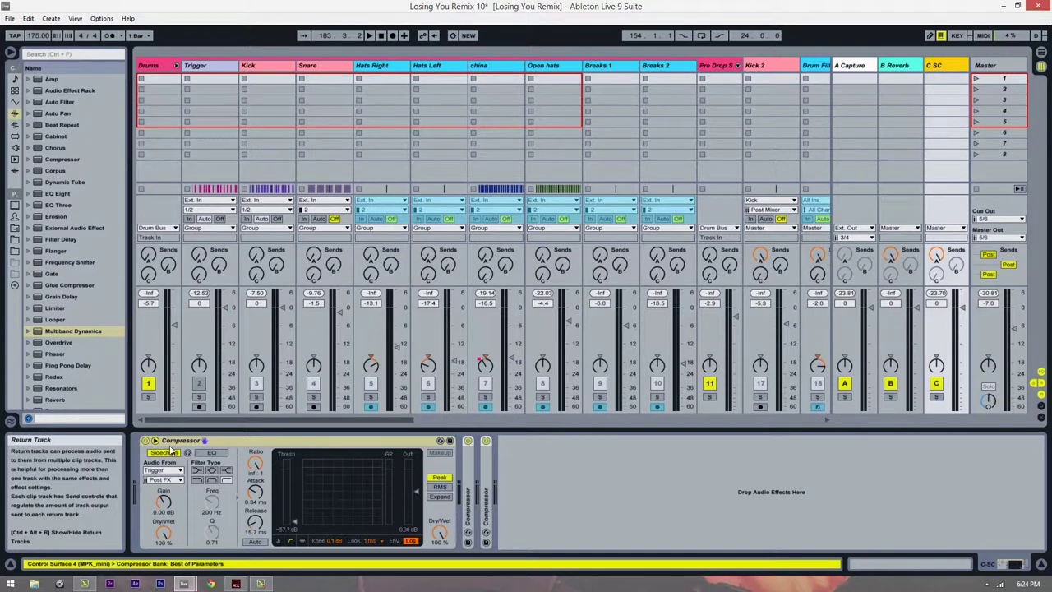
pyautogui.click(440, 479)
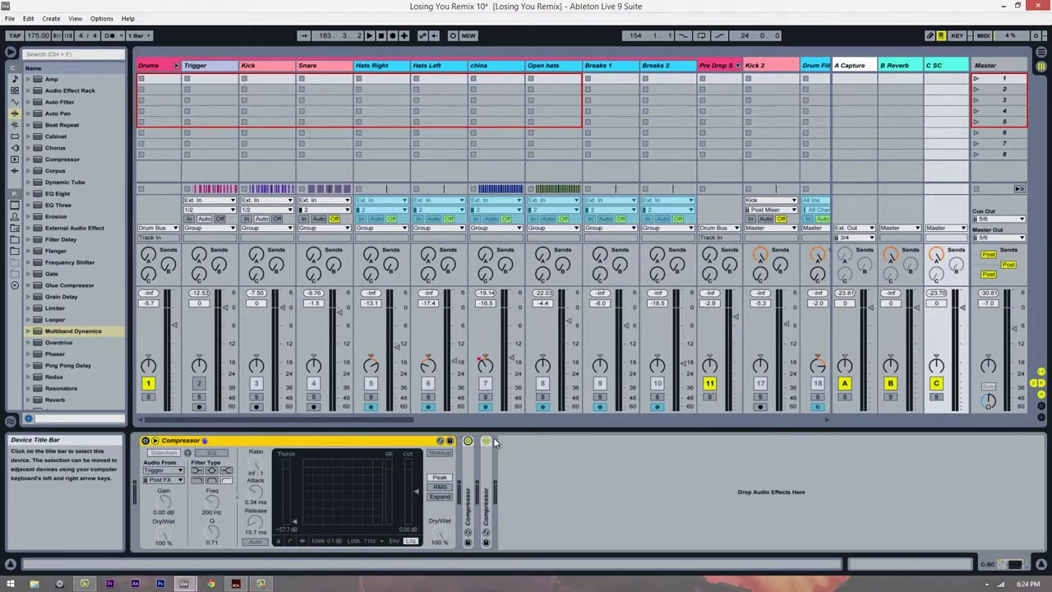
pyautogui.press('Tab')
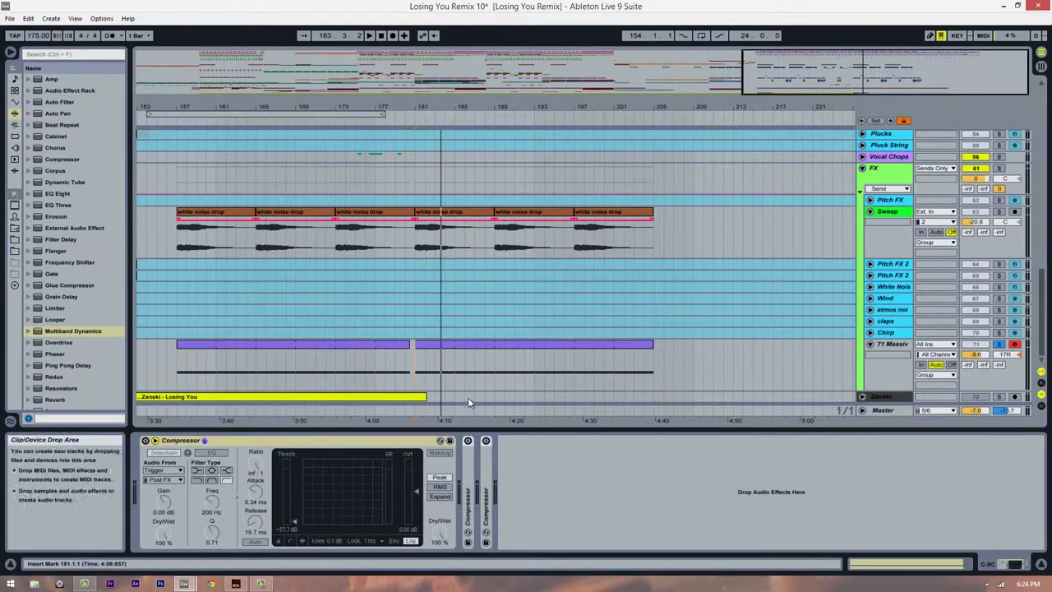
# Play the soloed Massive from bar 181, open the Massive editor, and move its window.
pyautogui.click(414, 382)
pyautogui.press('space')
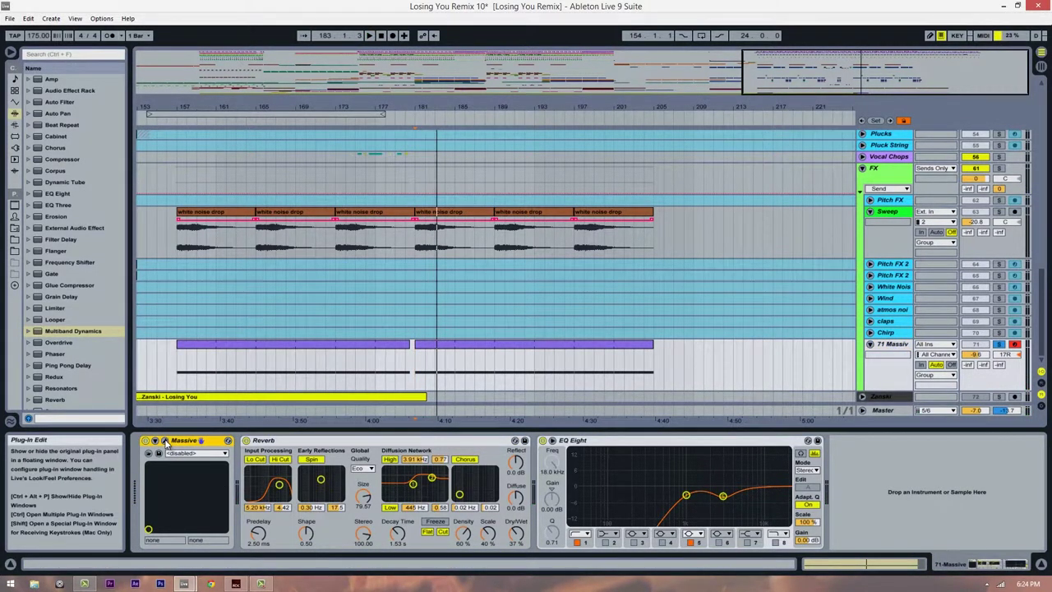
pyautogui.click(228, 441)
pyautogui.moveTo(565, 133); pyautogui.dragTo(380, 63)
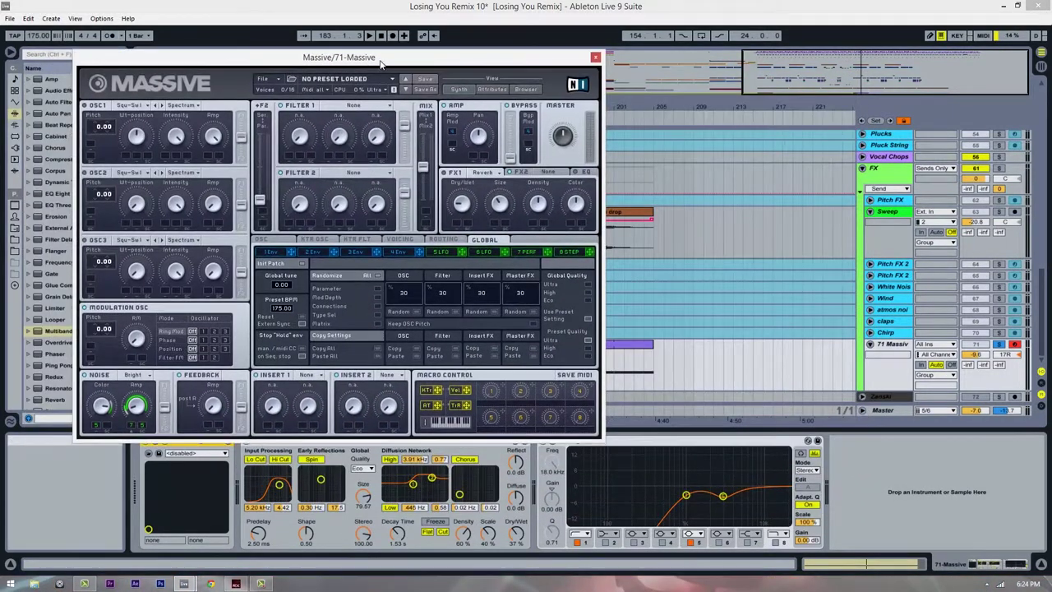
# View Massive's 7 PERF performer page, then switch to its 5 LFO page.
pyautogui.click(526, 252)
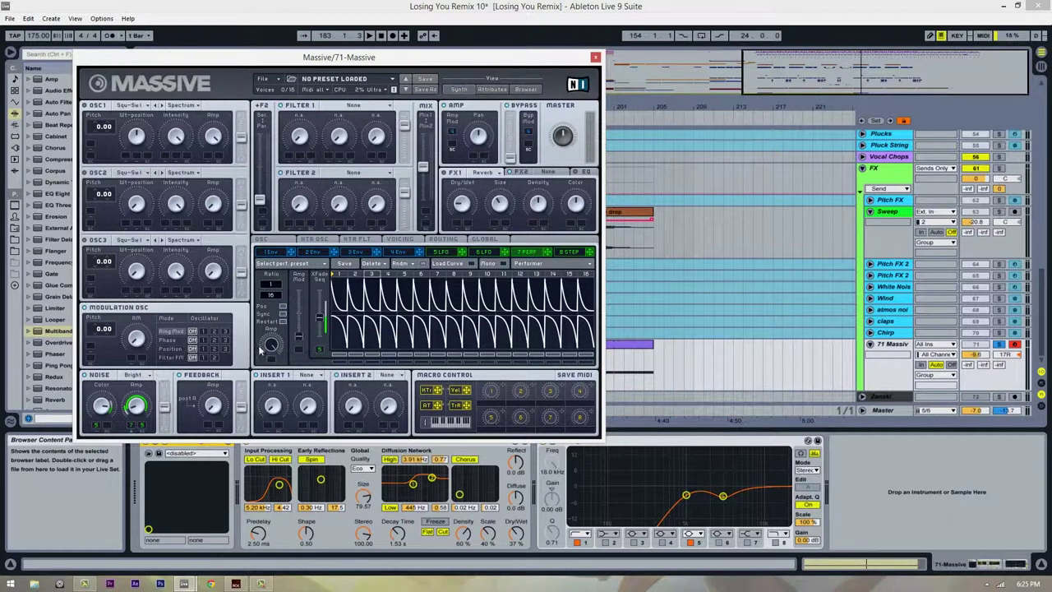
pyautogui.click(445, 254)
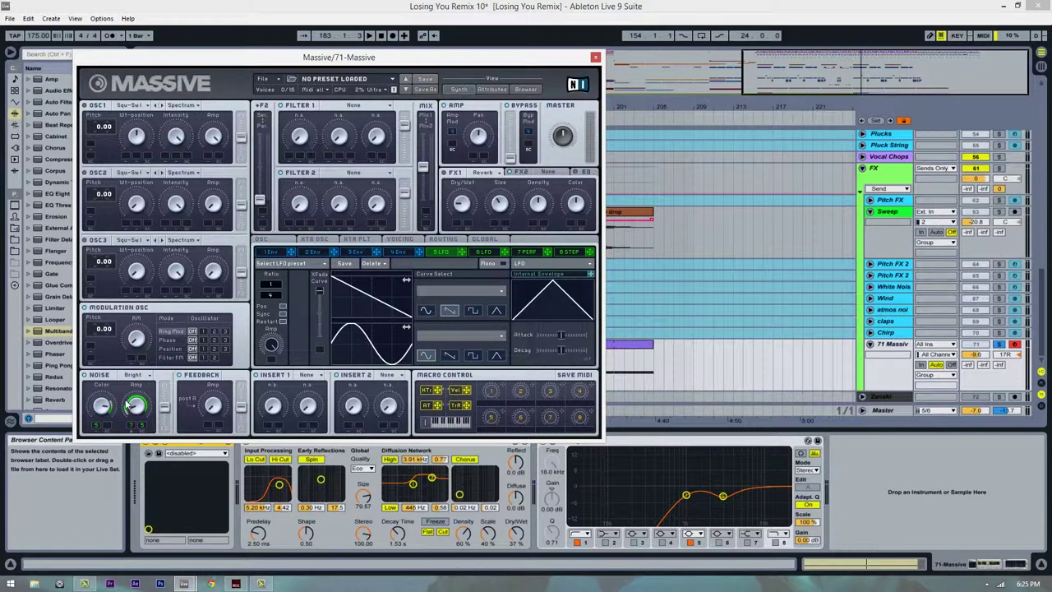
# Check the noise amp and colour modulation options in Massive, then play to audition the noise.
pyautogui.rightClick(138, 406)
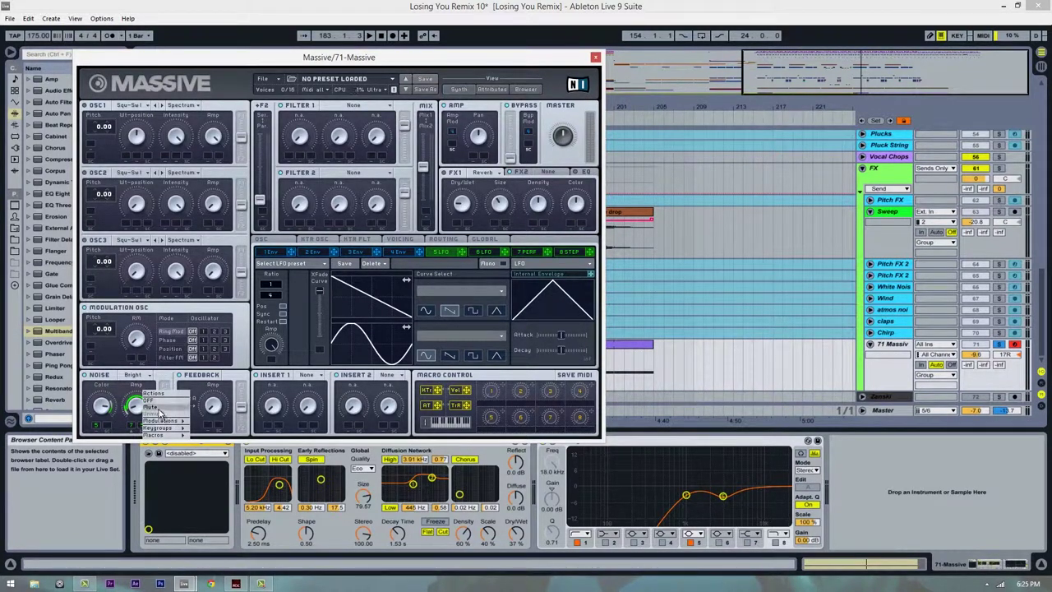
pyautogui.click(99, 429)
pyautogui.rightClick(98, 427)
pyautogui.click(114, 409)
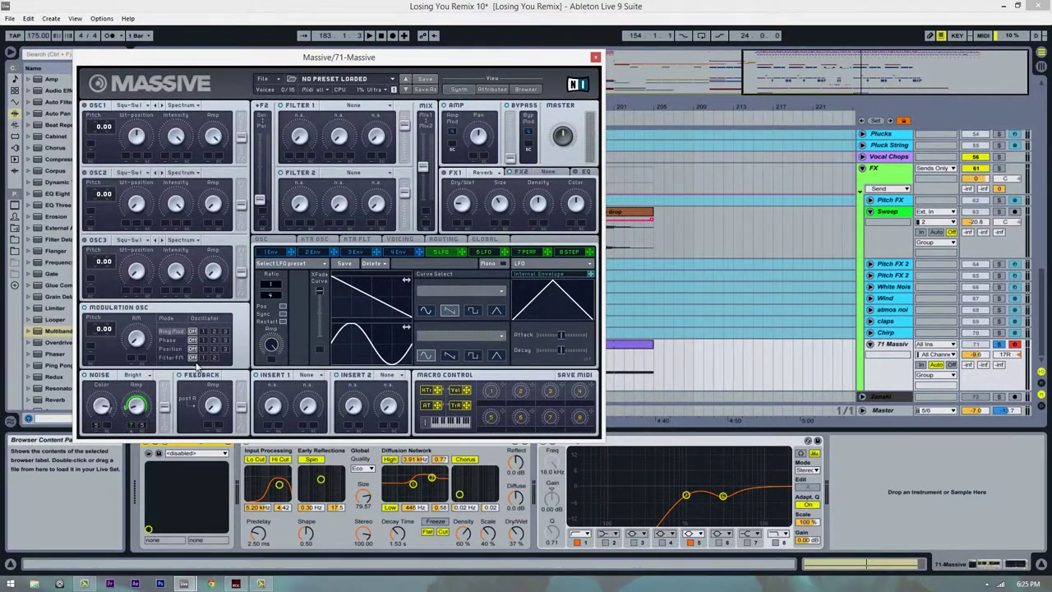
pyautogui.press('space')
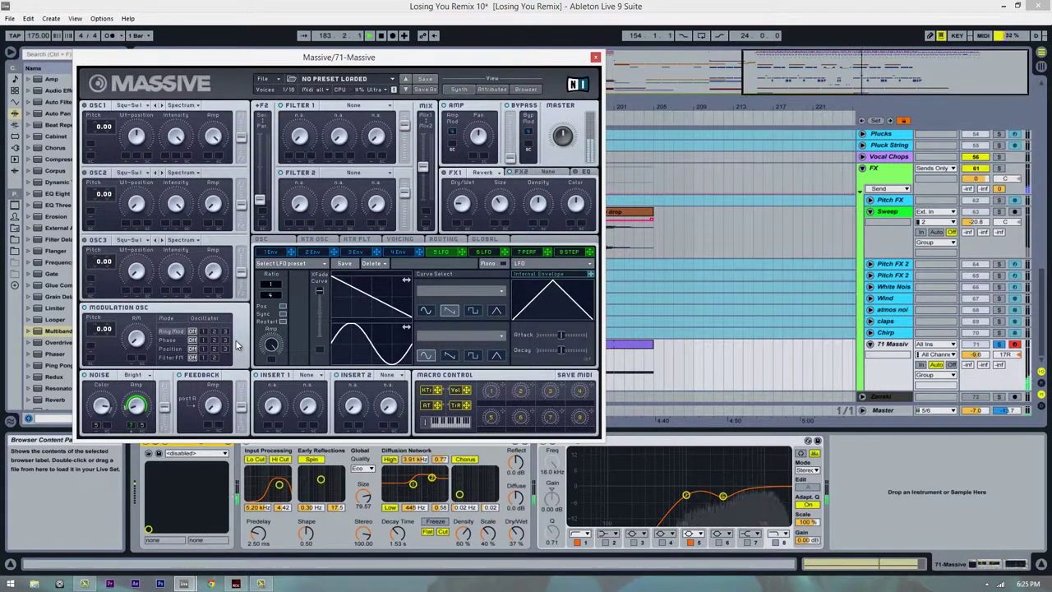
# Return to the performer, change an option on the crossfade sequencer slot, and audition the sweep from bar 181.
pyautogui.click(525, 253)
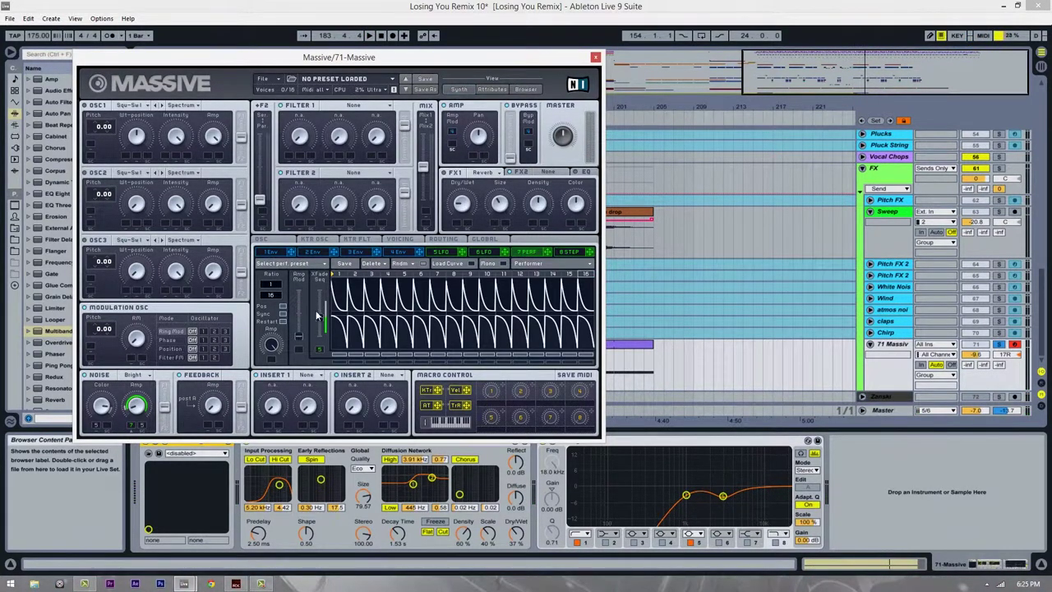
pyautogui.click(320, 352)
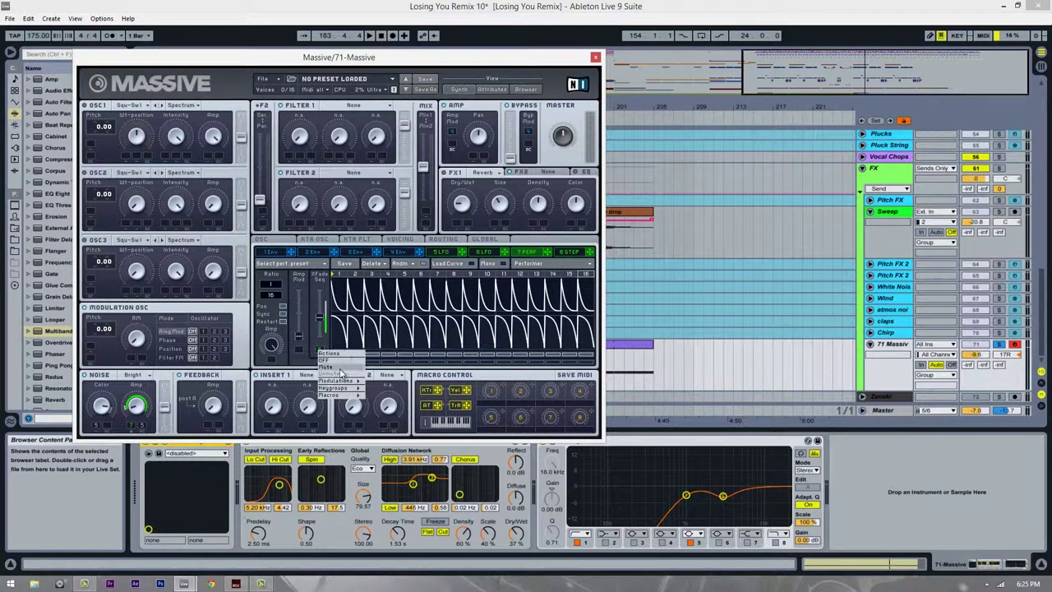
pyautogui.click(339, 368)
pyautogui.press('space')
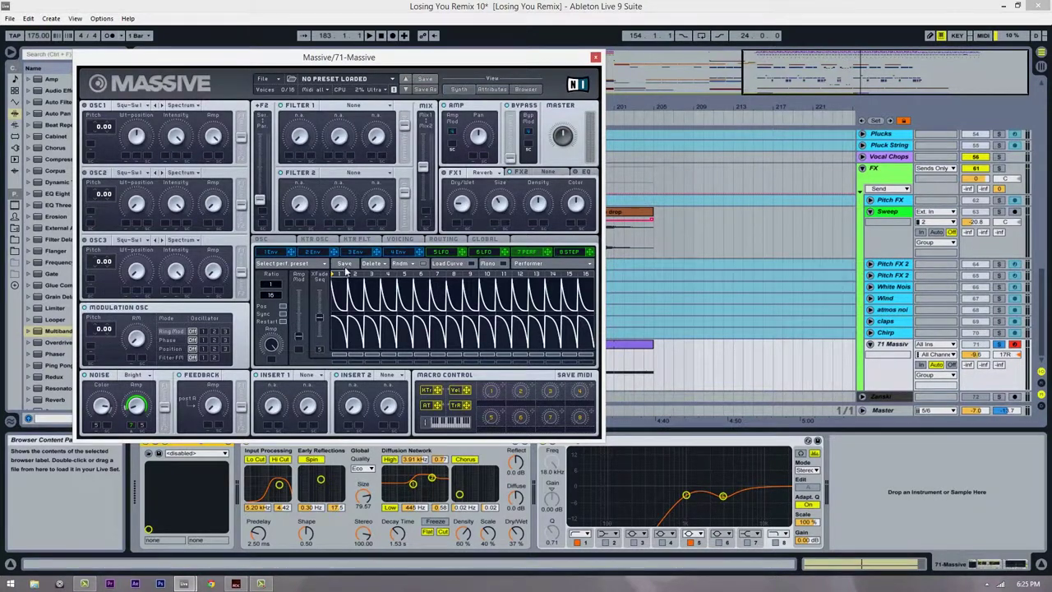
pyautogui.press('space')
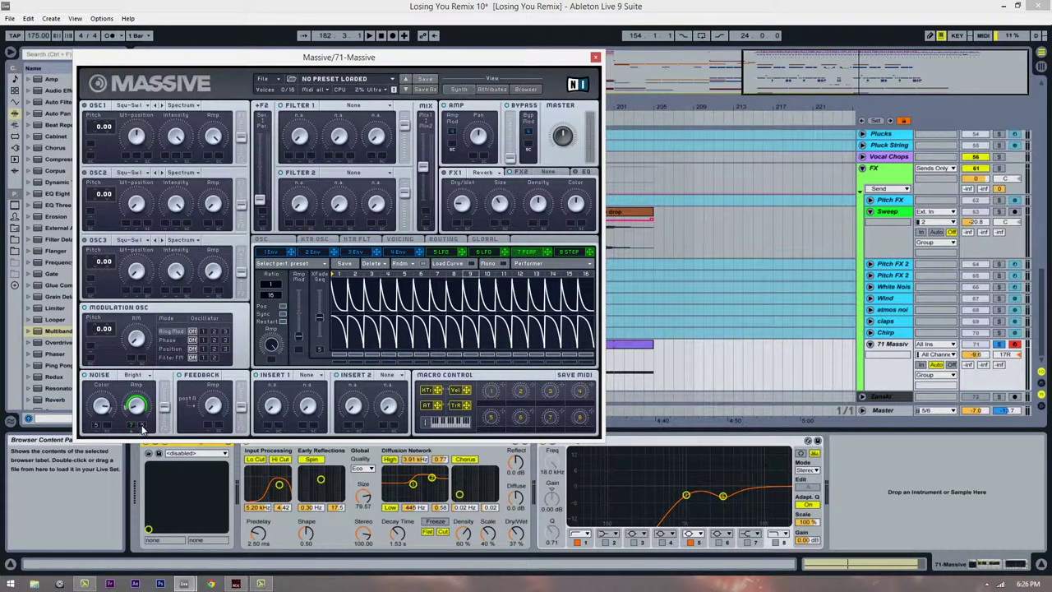
# Unmute the modulation on Massive's noise level and noise colour, then play to hear it.
pyautogui.rightClick(140, 430)
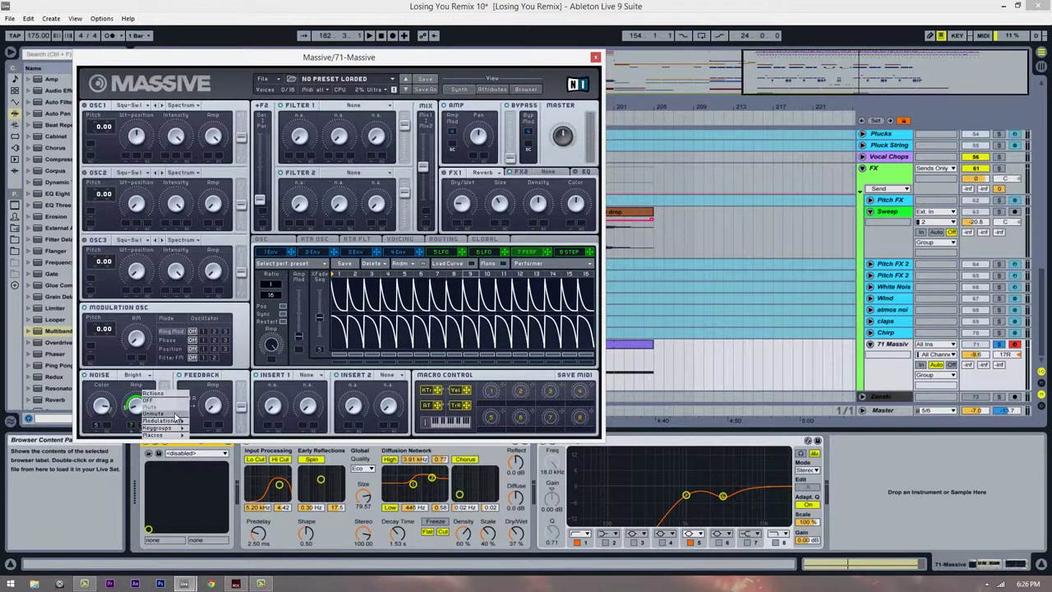
pyautogui.click(169, 413)
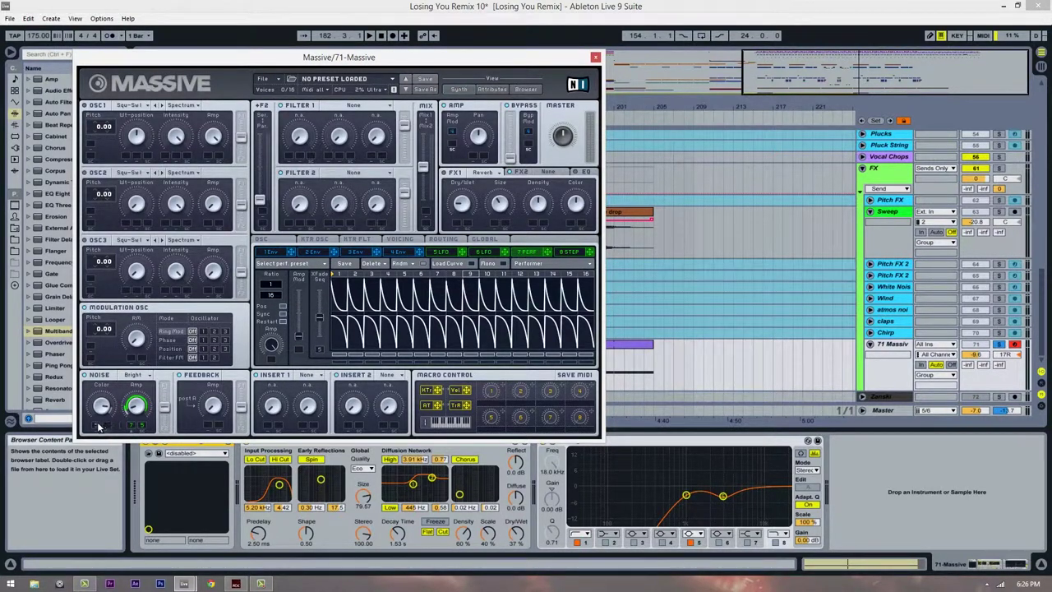
pyautogui.rightClick(98, 423)
pyautogui.click(119, 414)
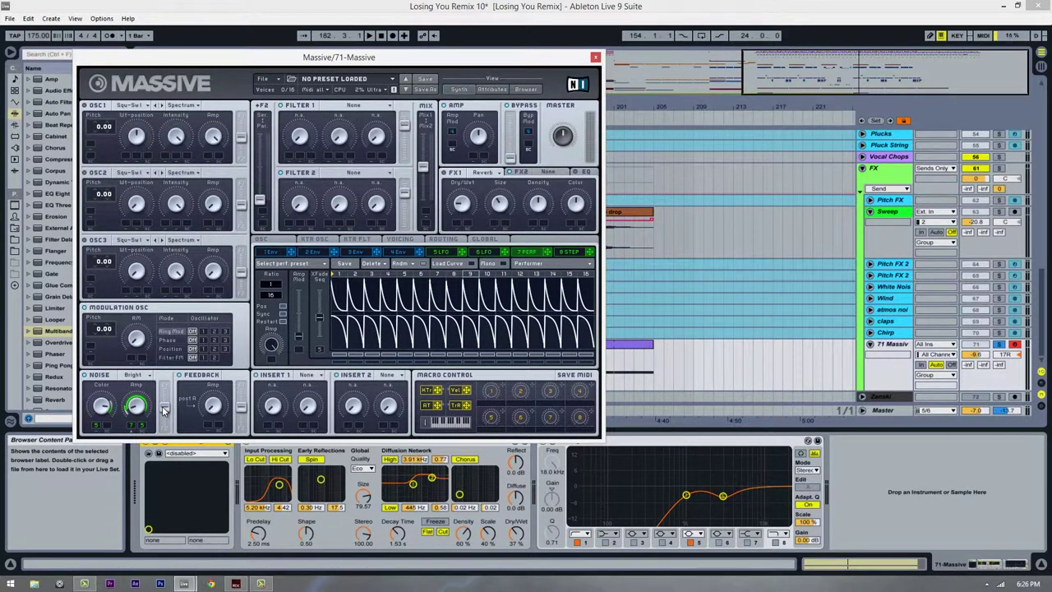
pyautogui.press('space')
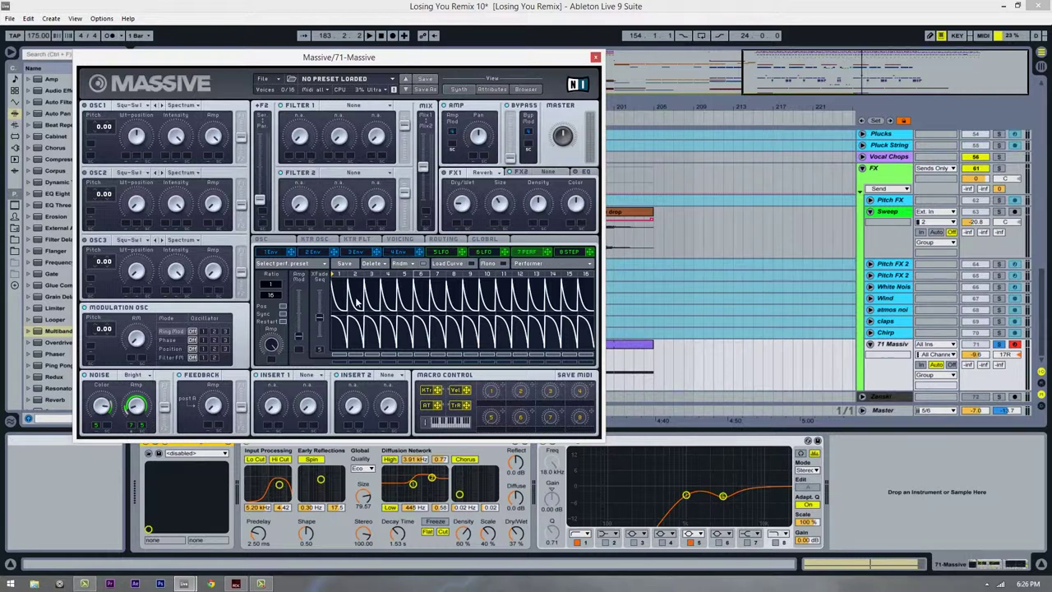
# Unmute the XFade Seq slider's modulation, audition it, and confirm it stays unmuted.
pyautogui.rightClick(319, 353)
pyautogui.click(330, 374)
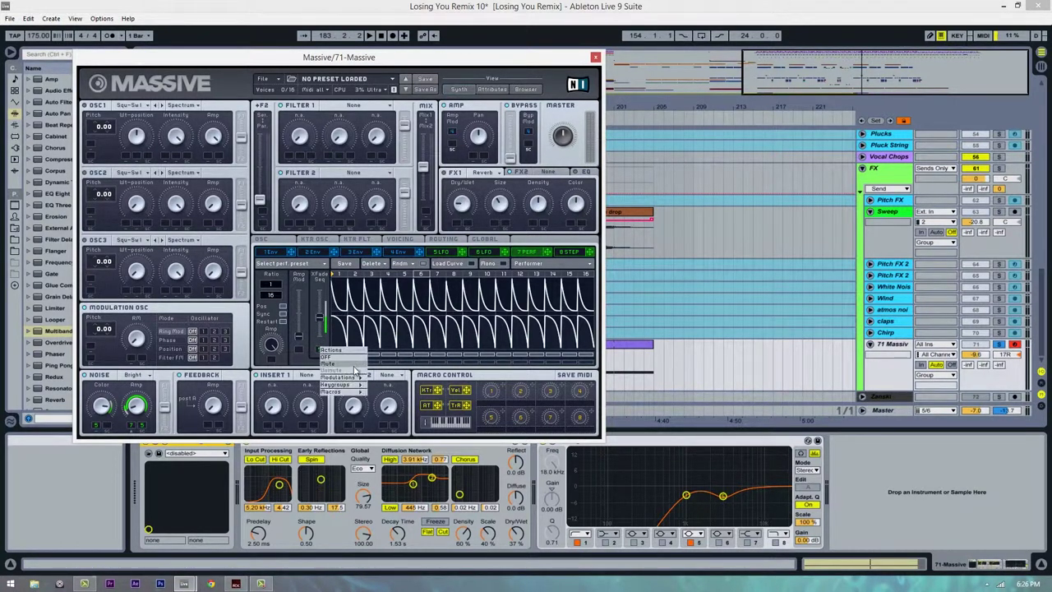
pyautogui.press('space')
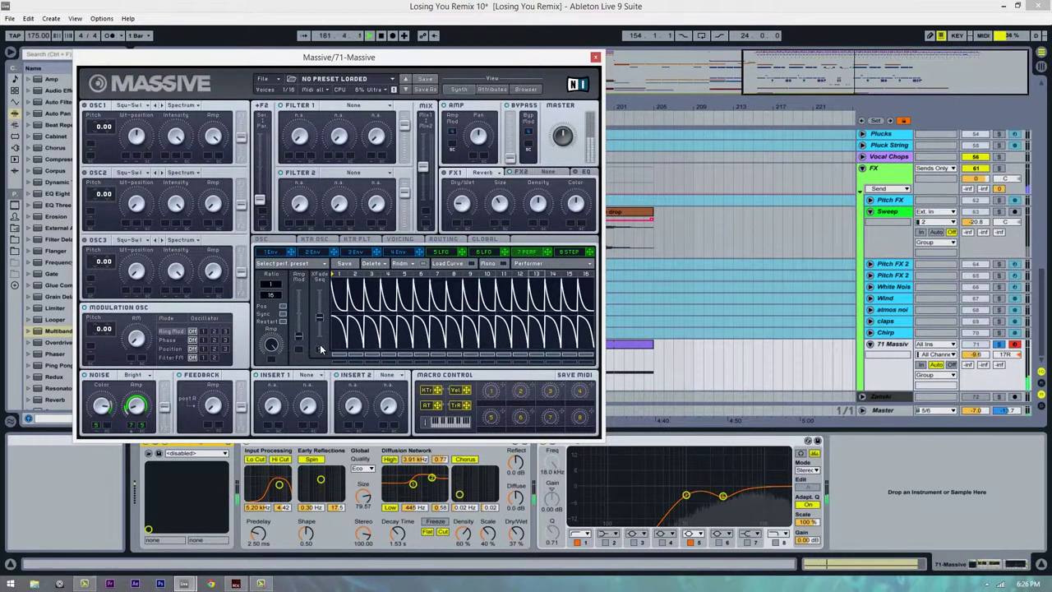
pyautogui.rightClick(320, 349)
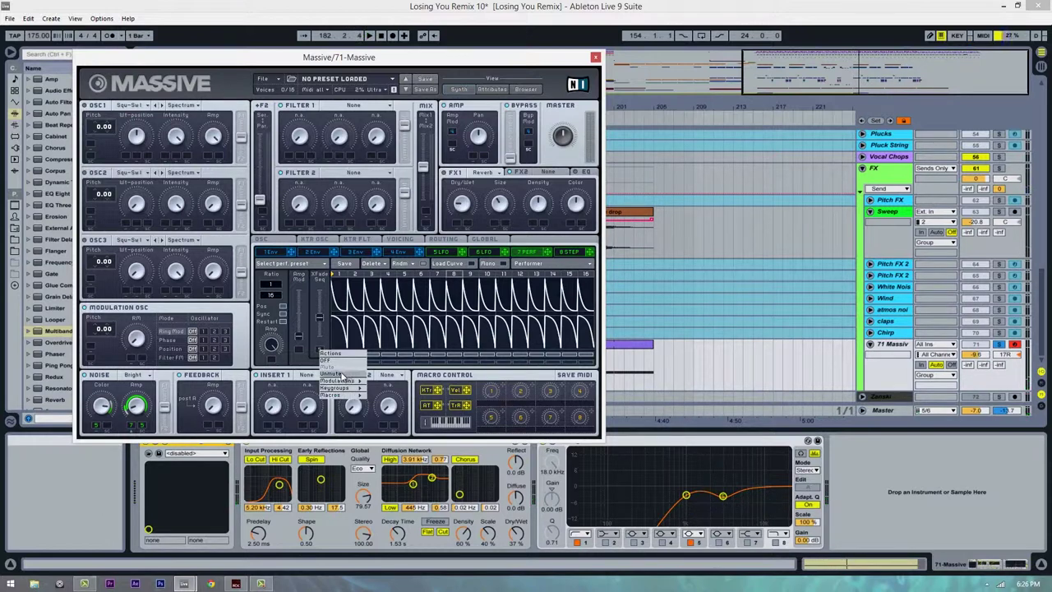
pyautogui.click(344, 374)
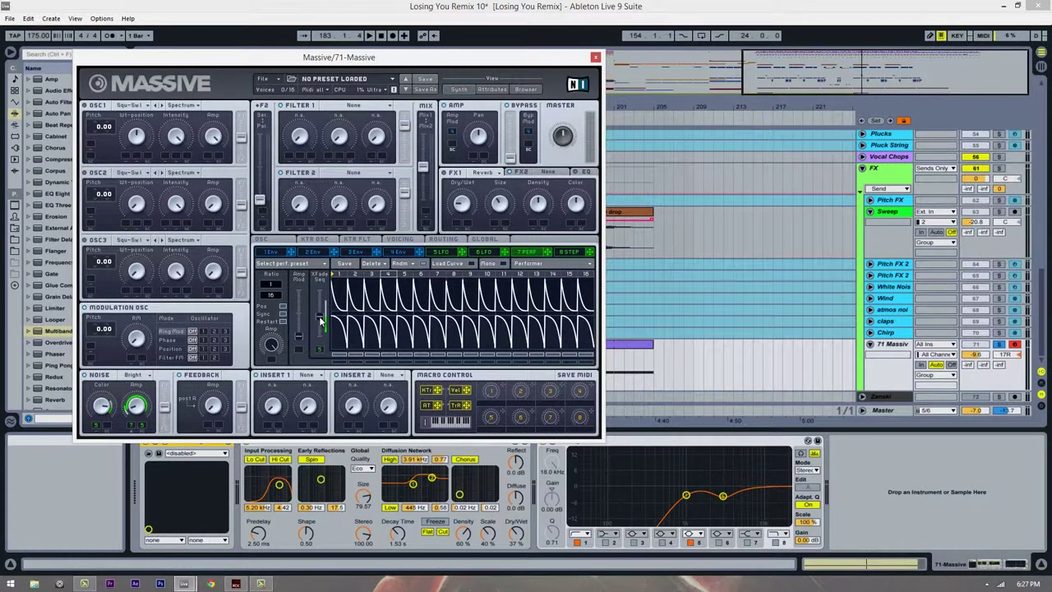
# Start playback and lower Massive's XFade Seq sequencer crossfade amount.
pyautogui.press('space')
pyautogui.moveTo(321, 318)
pyautogui.mouseDown()
pyautogui.moveTo(323, 342)
pyautogui.moveTo(325, 292)
pyautogui.moveTo(326, 315)
pyautogui.mouseUp()
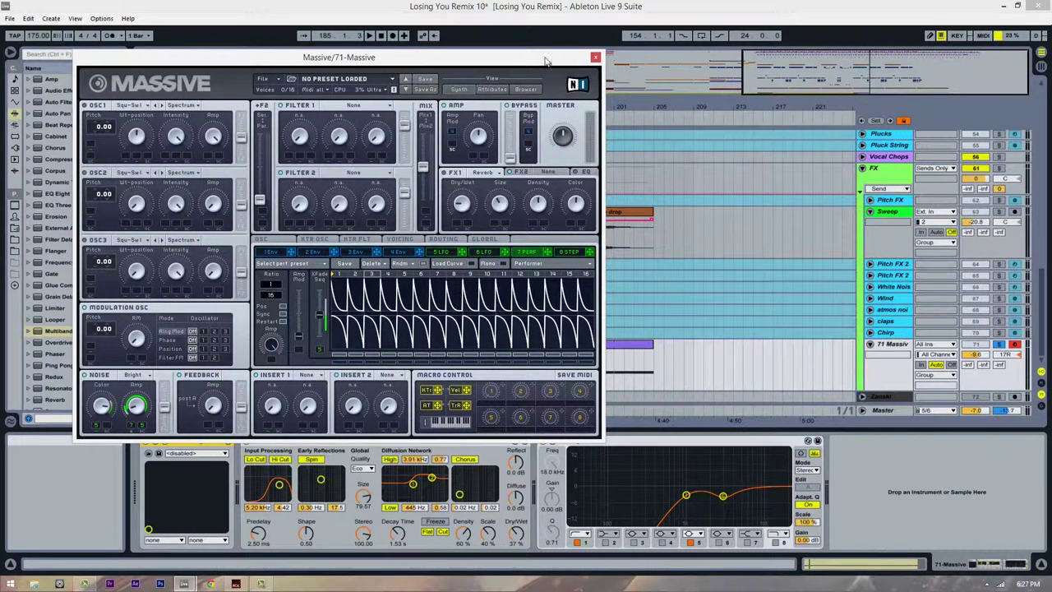
pyautogui.moveTo(541, 61); pyautogui.dragTo(585, 62)
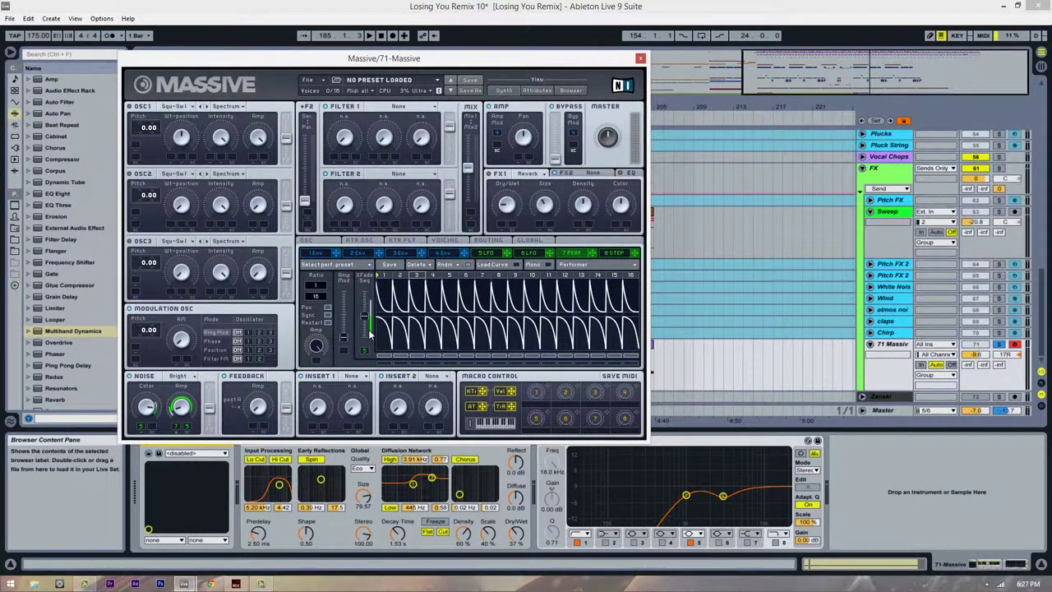
pyautogui.moveTo(527, 60); pyautogui.dragTo(600, 67)
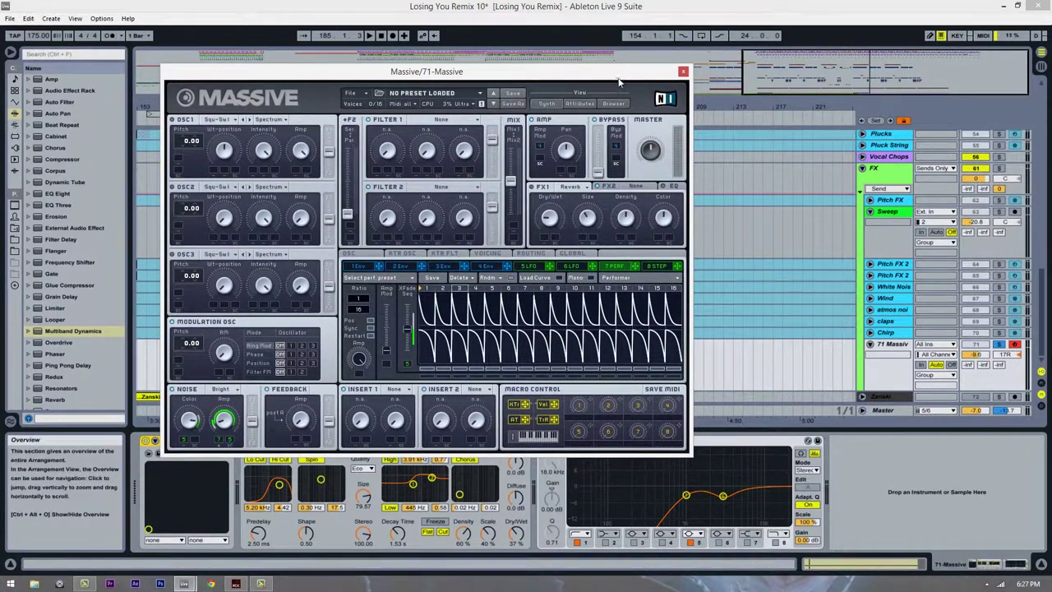
pyautogui.moveTo(619, 81); pyautogui.dragTo(641, 76)
# Audition Hi-Metallic as Massive's noise type, then switch back to Bright Noise.
pyautogui.click(230, 385)
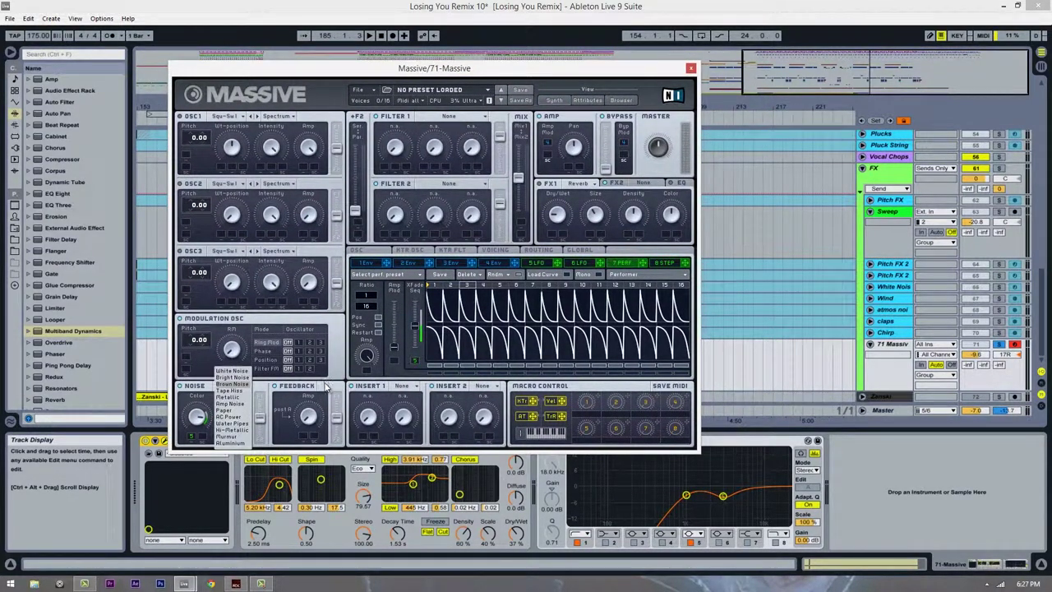
pyautogui.click(232, 377)
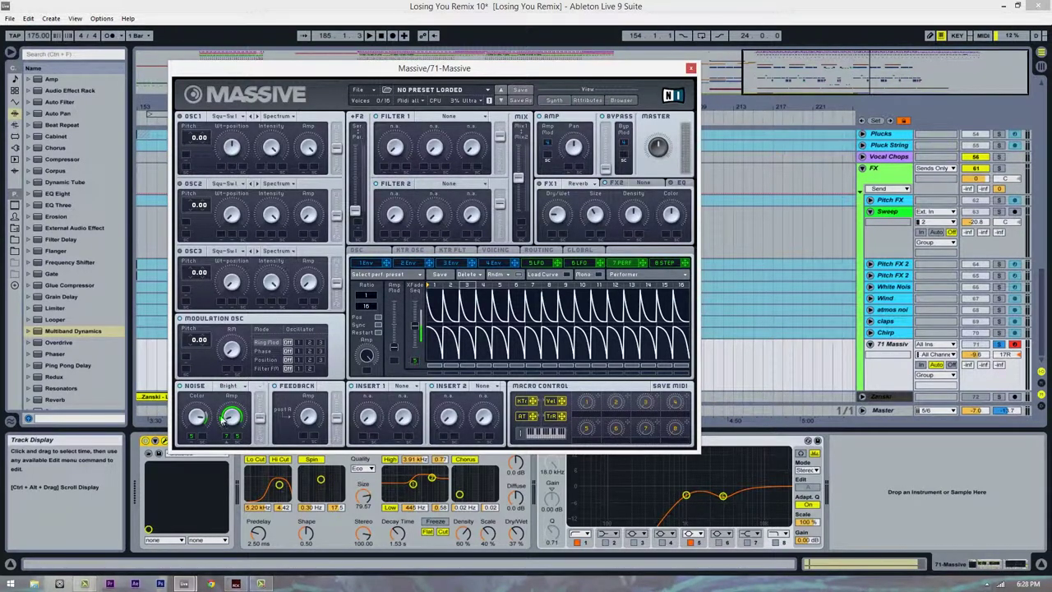
pyautogui.click(243, 385)
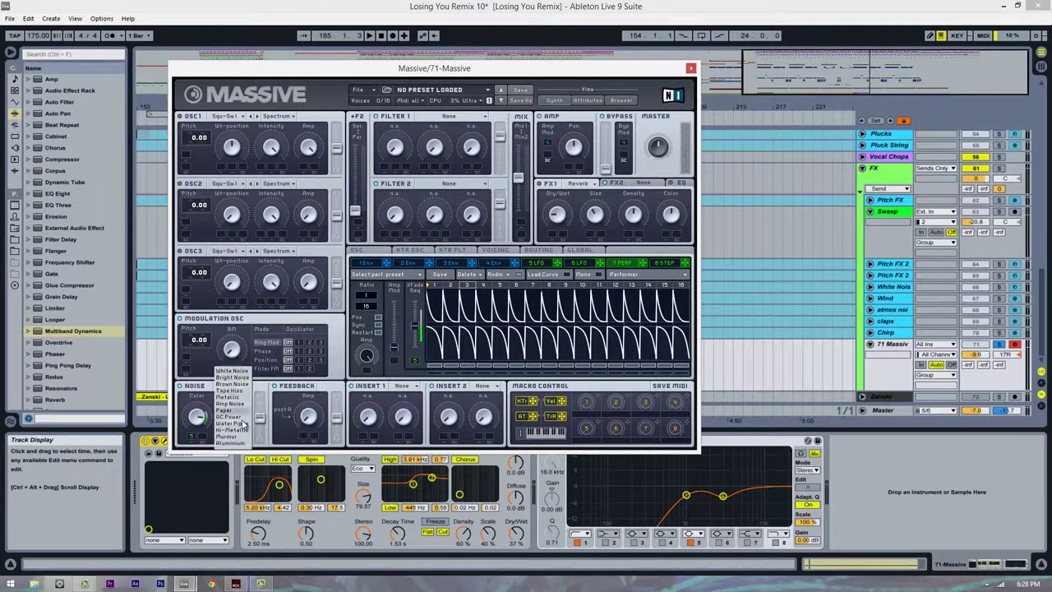
pyautogui.click(241, 430)
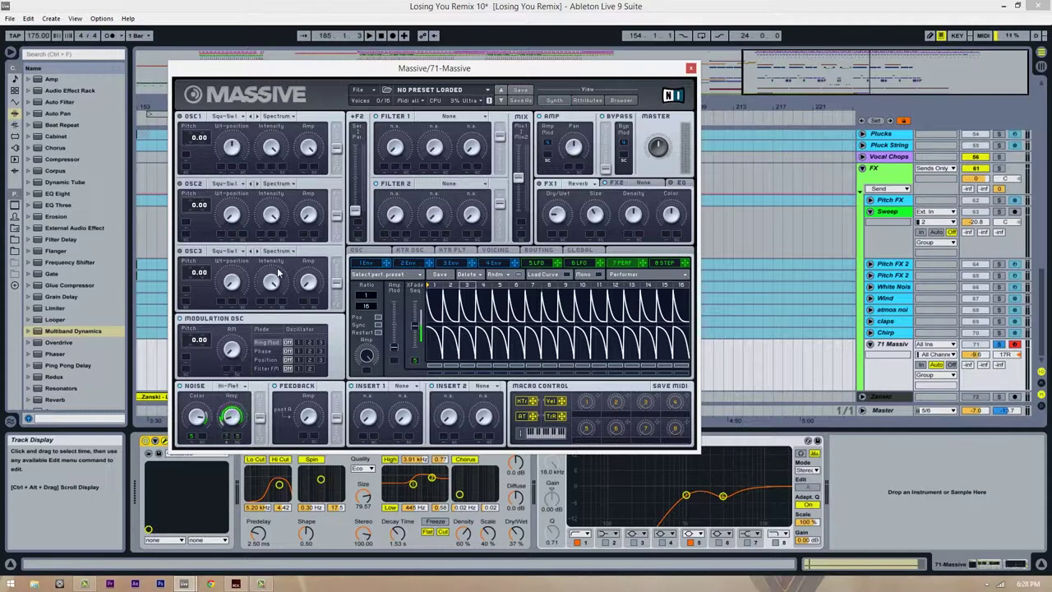
pyautogui.press('space')
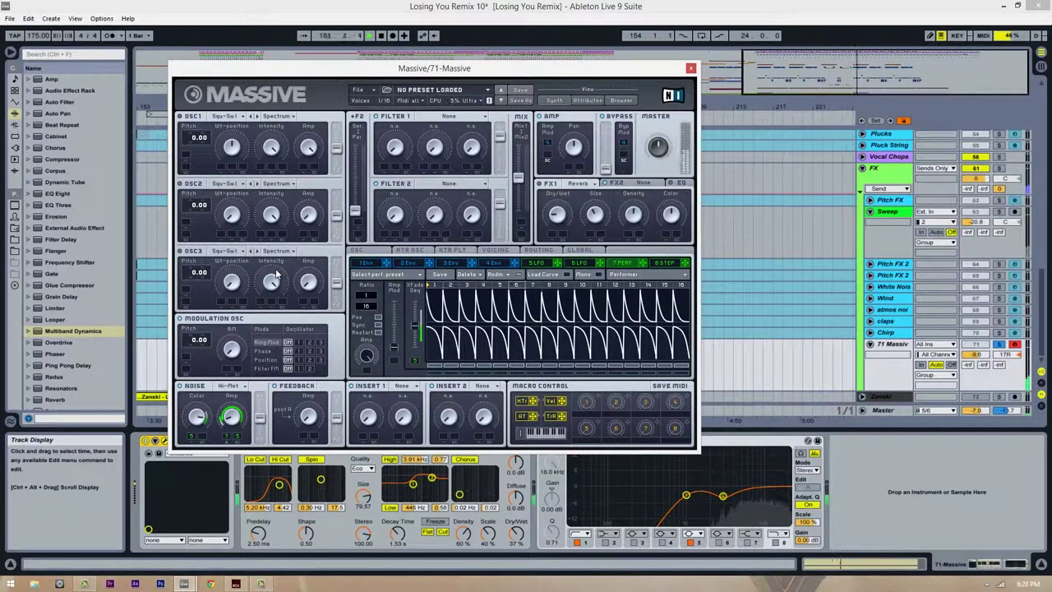
pyautogui.click(231, 386)
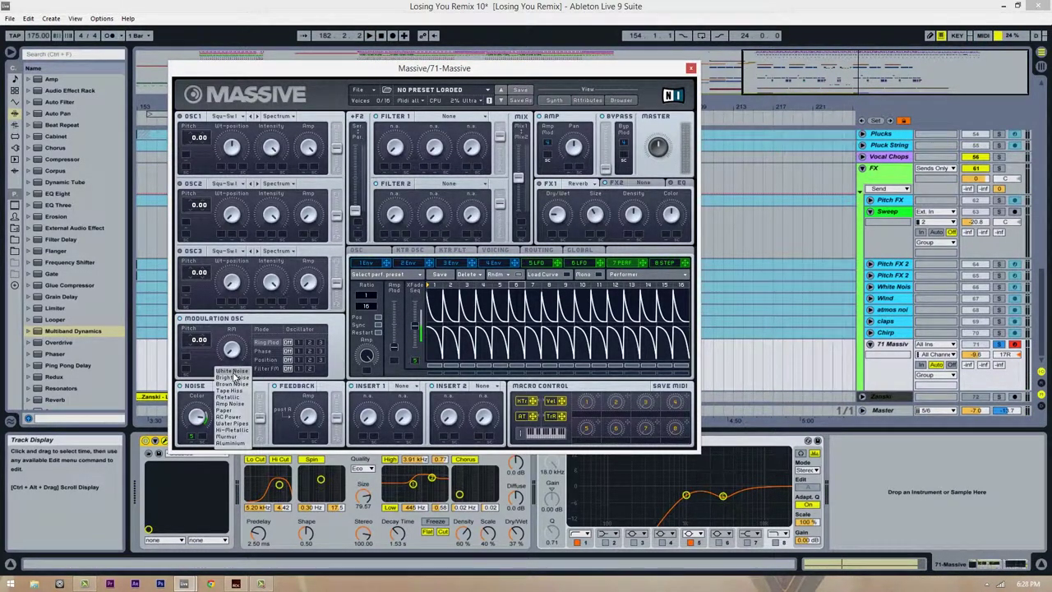
pyautogui.click(234, 377)
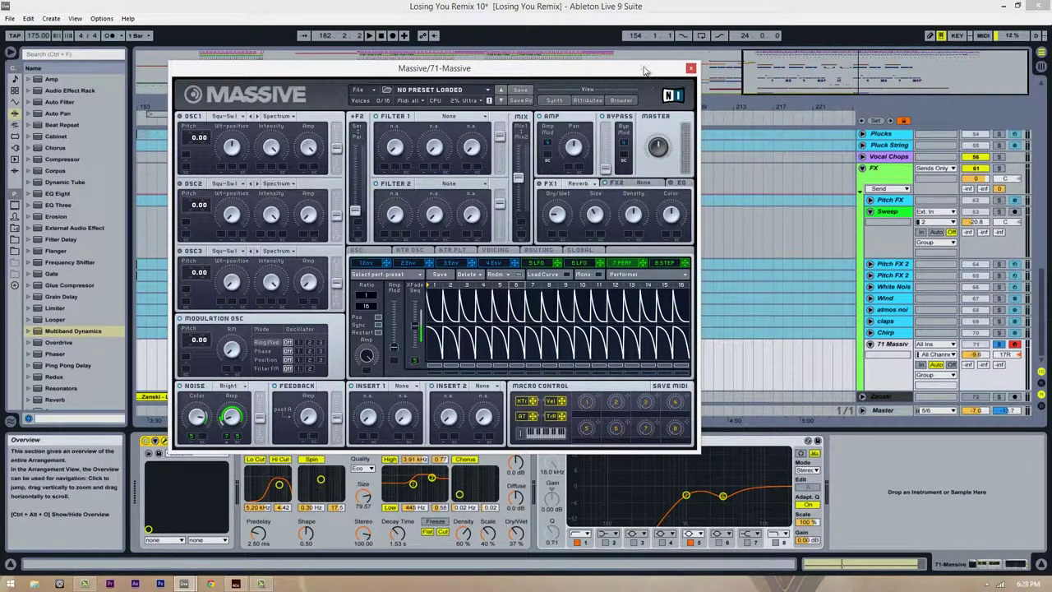
# Close the Massive plugin window.
pyautogui.moveTo(645, 71); pyautogui.dragTo(691, 97)
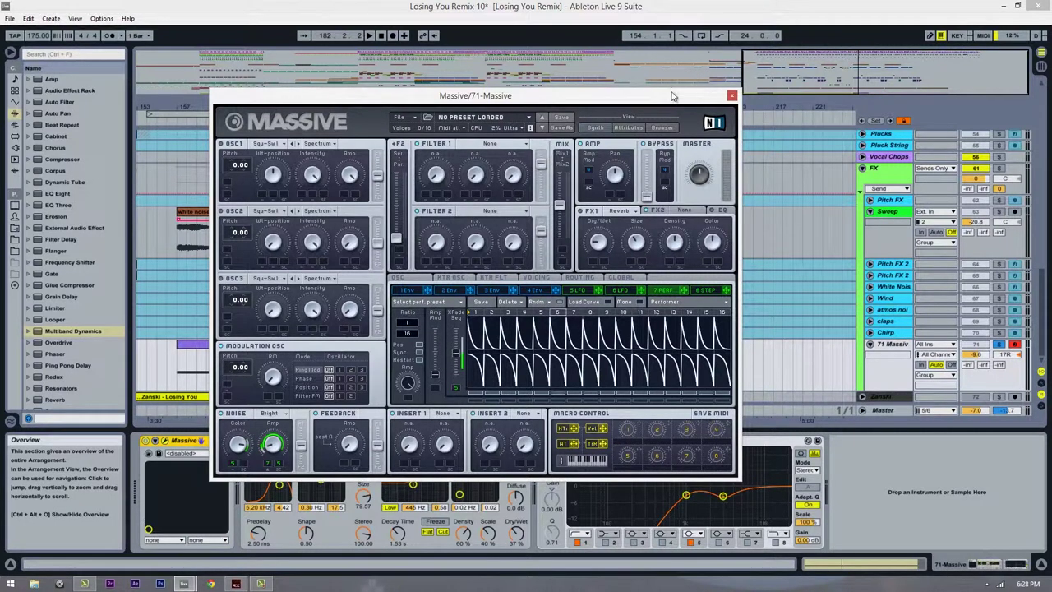
pyautogui.moveTo(667, 98); pyautogui.dragTo(645, 151)
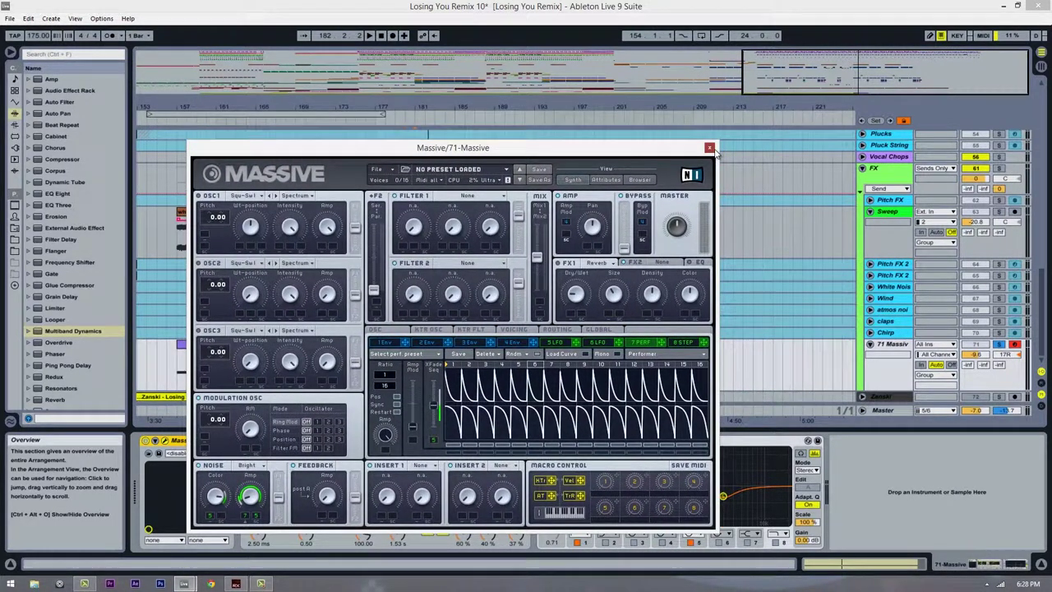
pyautogui.click(710, 149)
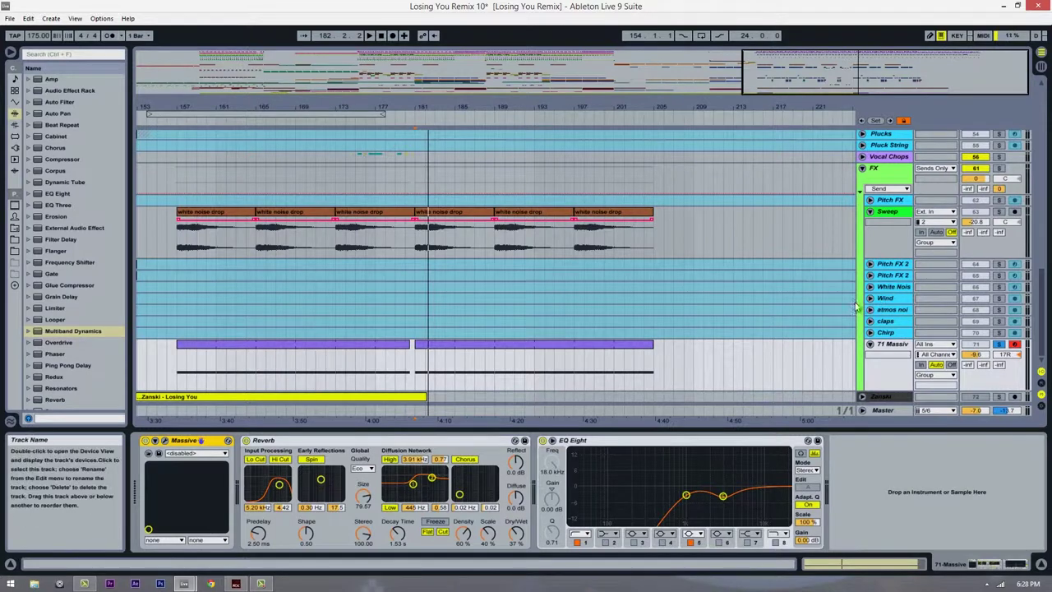
# Select the 71 Massive track and set the insert point at bar 177.
pyautogui.click(894, 343)
pyautogui.moveTo(662, 110); pyautogui.dragTo(660, 132)
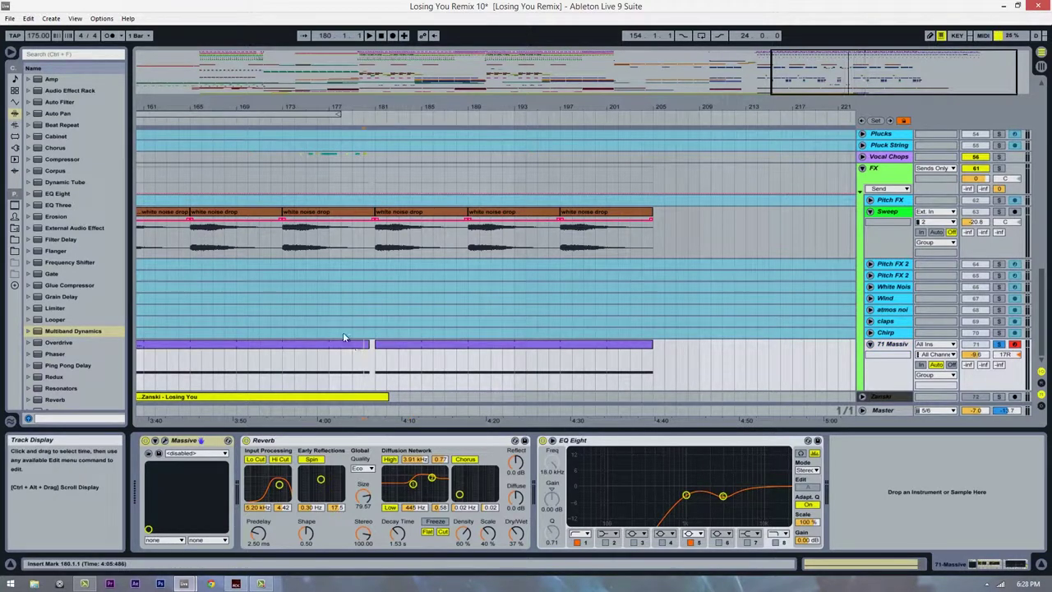
pyautogui.click(330, 367)
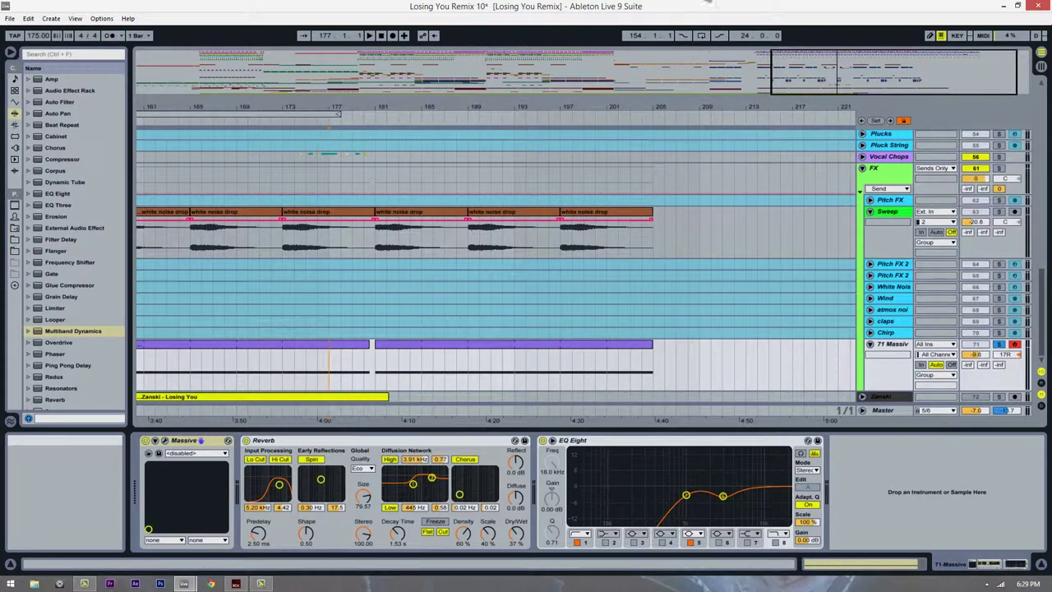
# Zoom out and fold the Sweep and FX group tracks.
pyautogui.moveTo(664, 105); pyautogui.dragTo(662, 110)
pyautogui.scroll(2, 486, 259)
pyautogui.scroll(2, 486, 259)
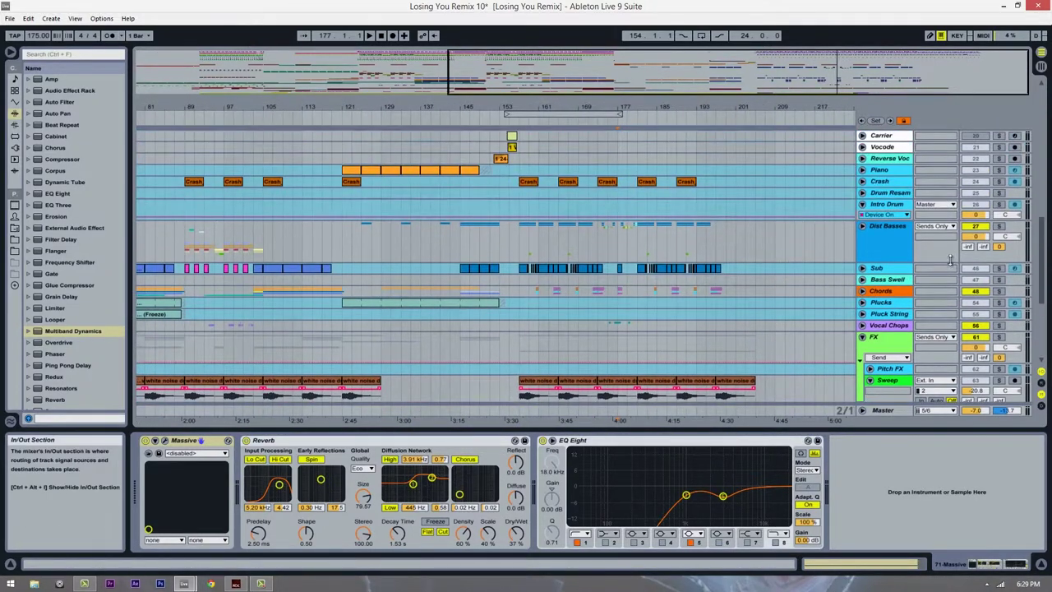
pyautogui.scroll(-2, 866, 333)
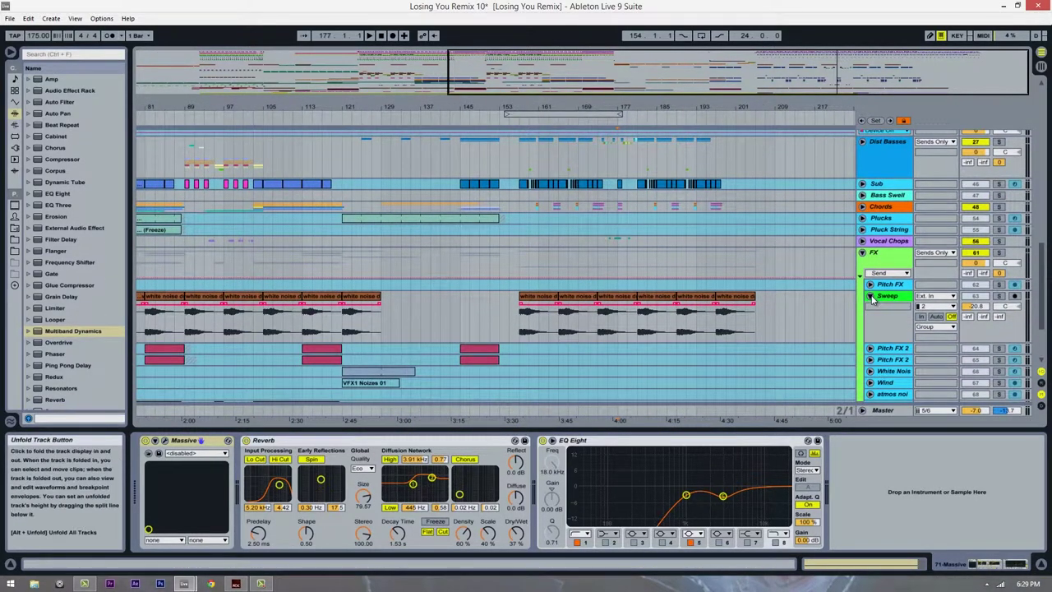
pyautogui.click(869, 295)
pyautogui.click(861, 257)
pyautogui.scroll(5, 756, 241)
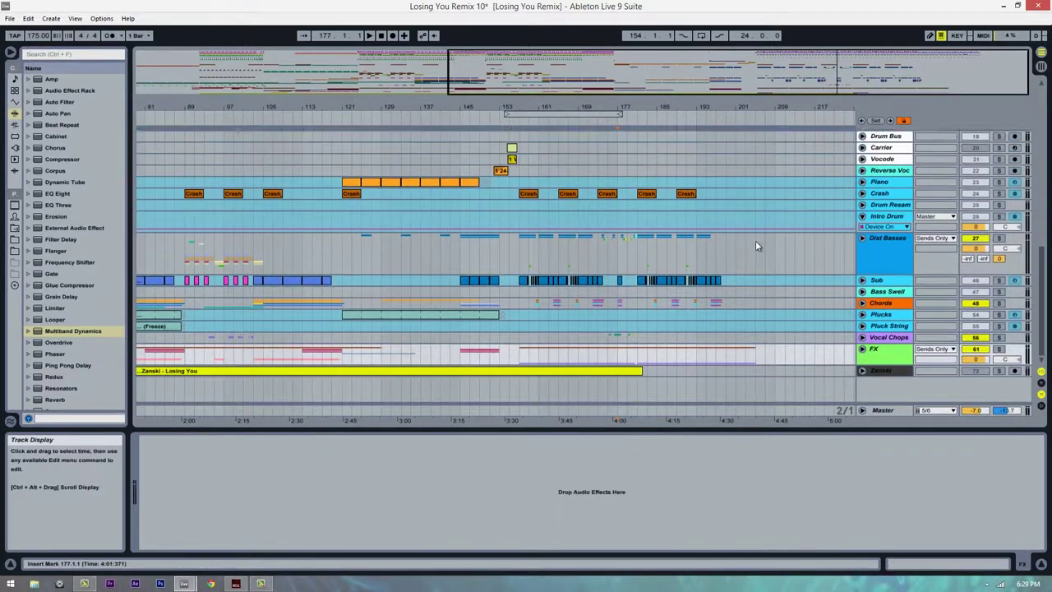